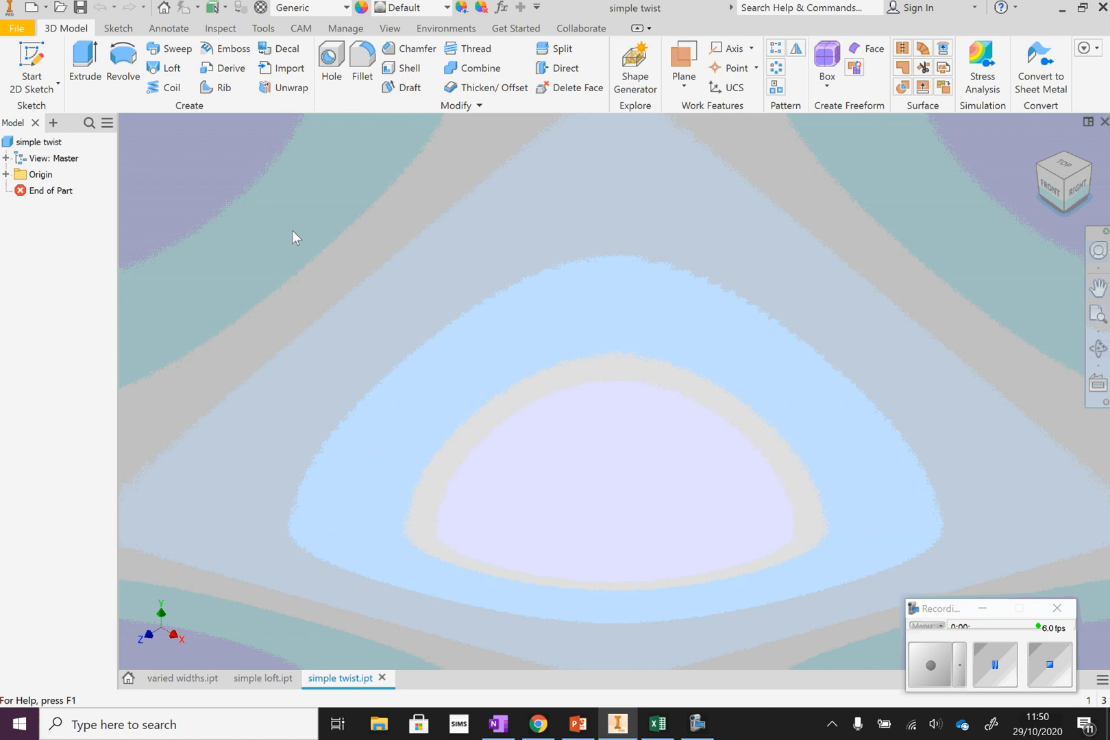
- Sketch a 60 by 60 mm square on the XZ plane with one corner at the origin, and finish the sketch
left_click(32, 62)
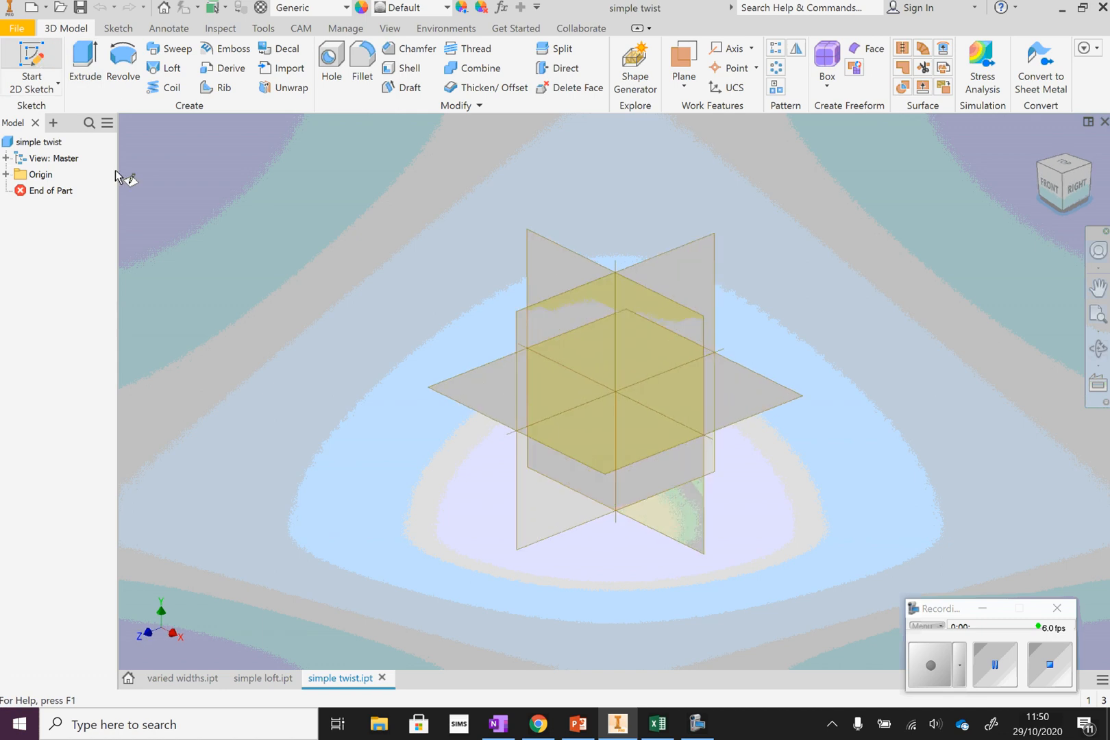
left_click(457, 396)
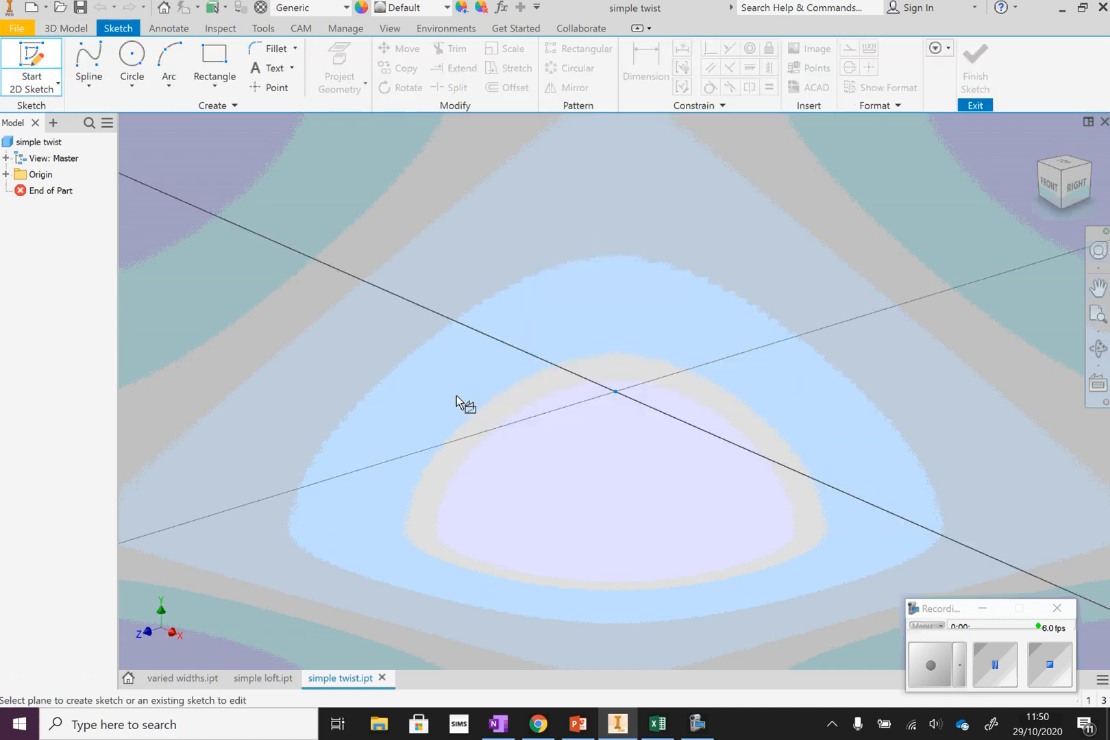
left_click(220, 64)
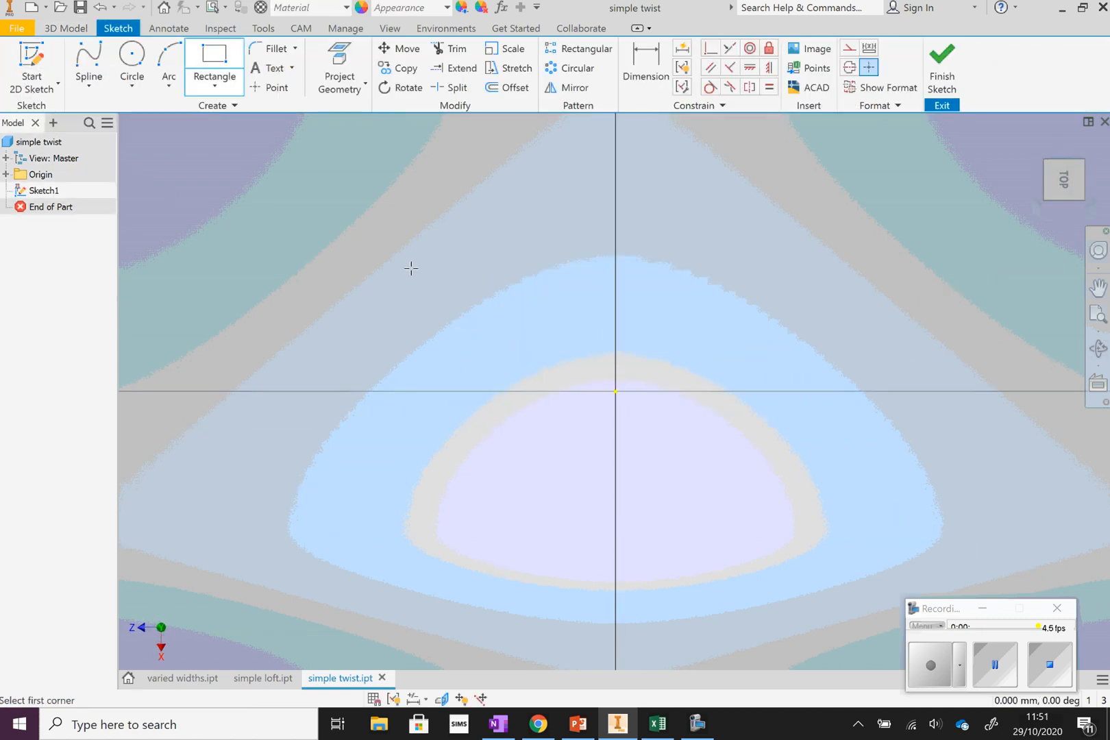
left_click(616, 391)
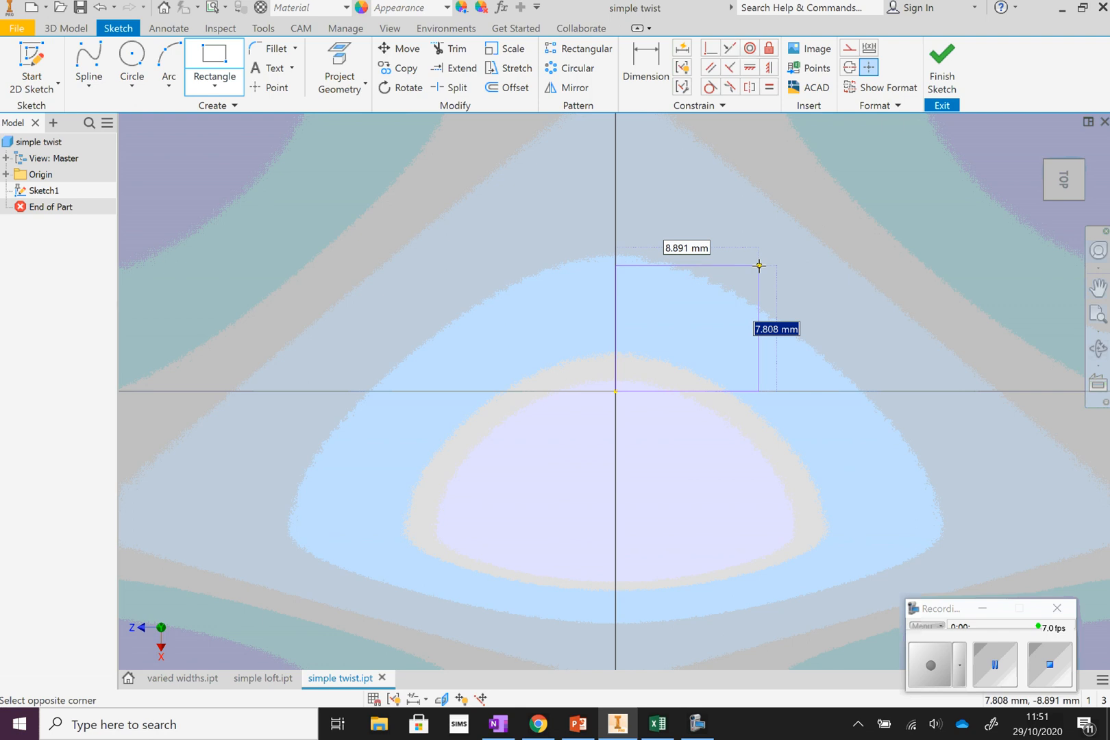
type("60")
key("Tab")
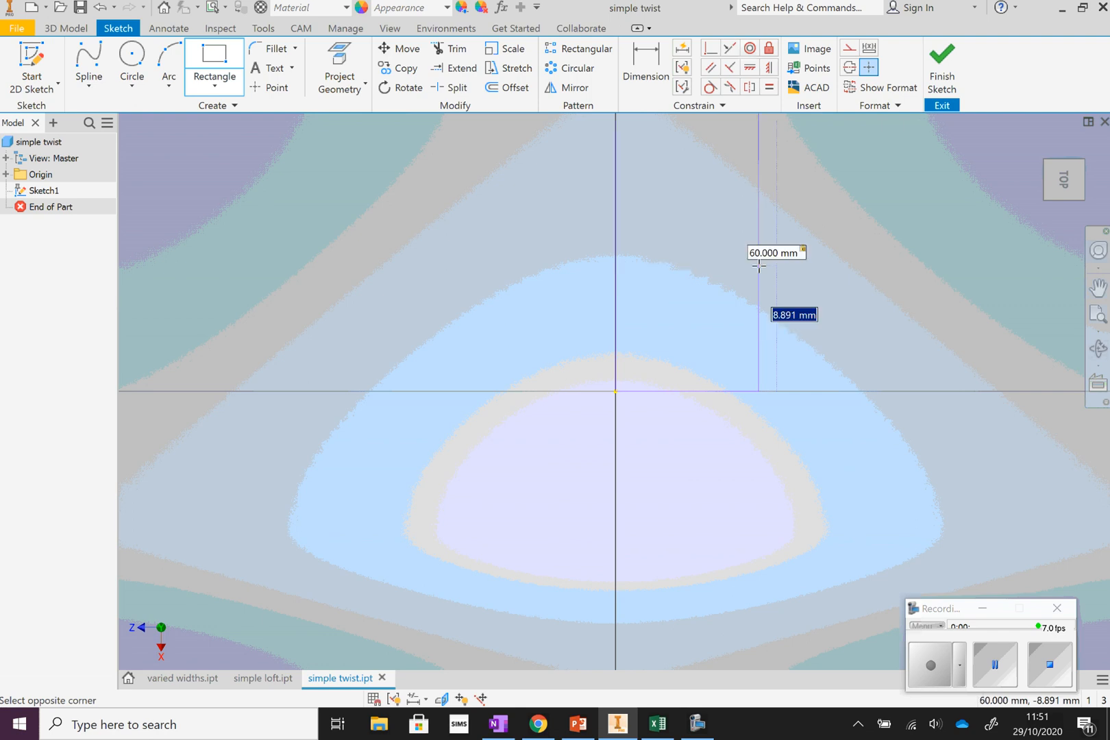
type("40")
key("Return")
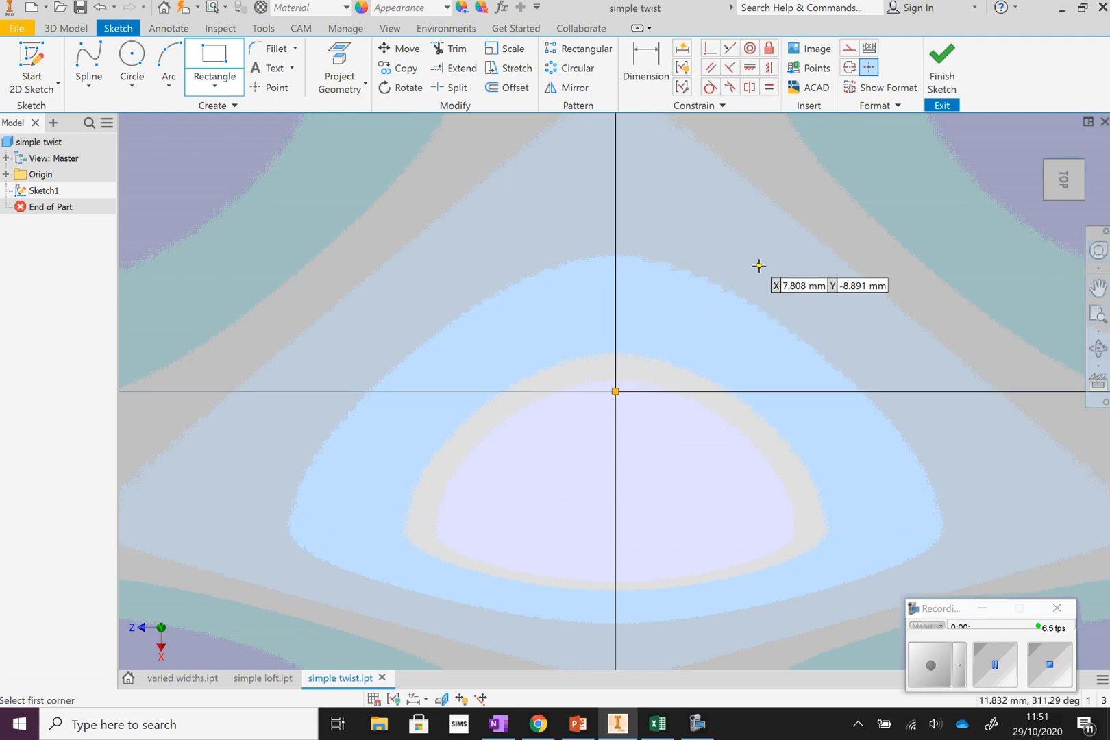
left_click(943, 76)
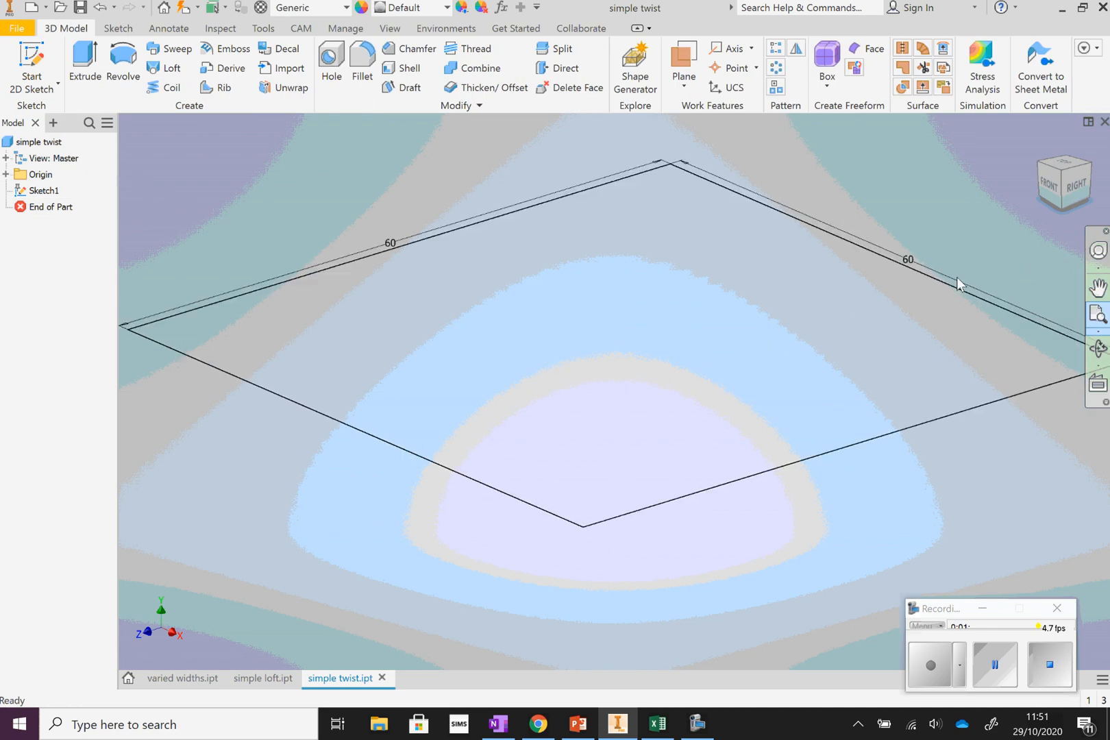
- Create a work plane offset 75 mm above the origin XZ plane
left_click(685, 90)
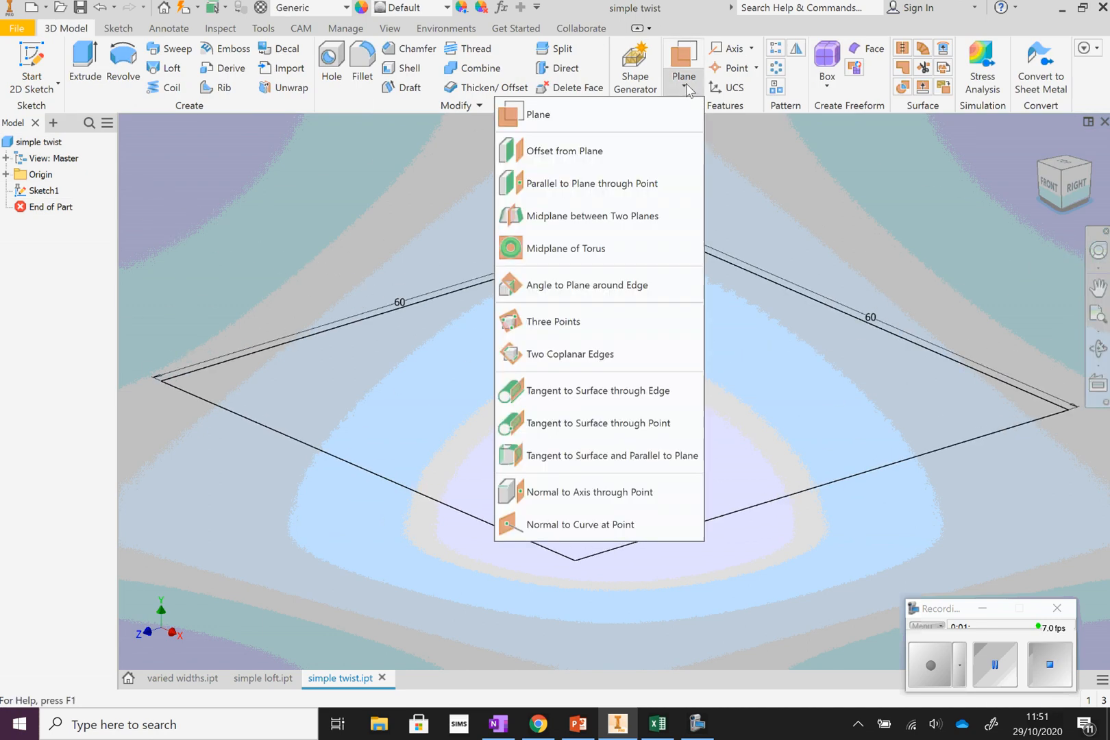
left_click(577, 120)
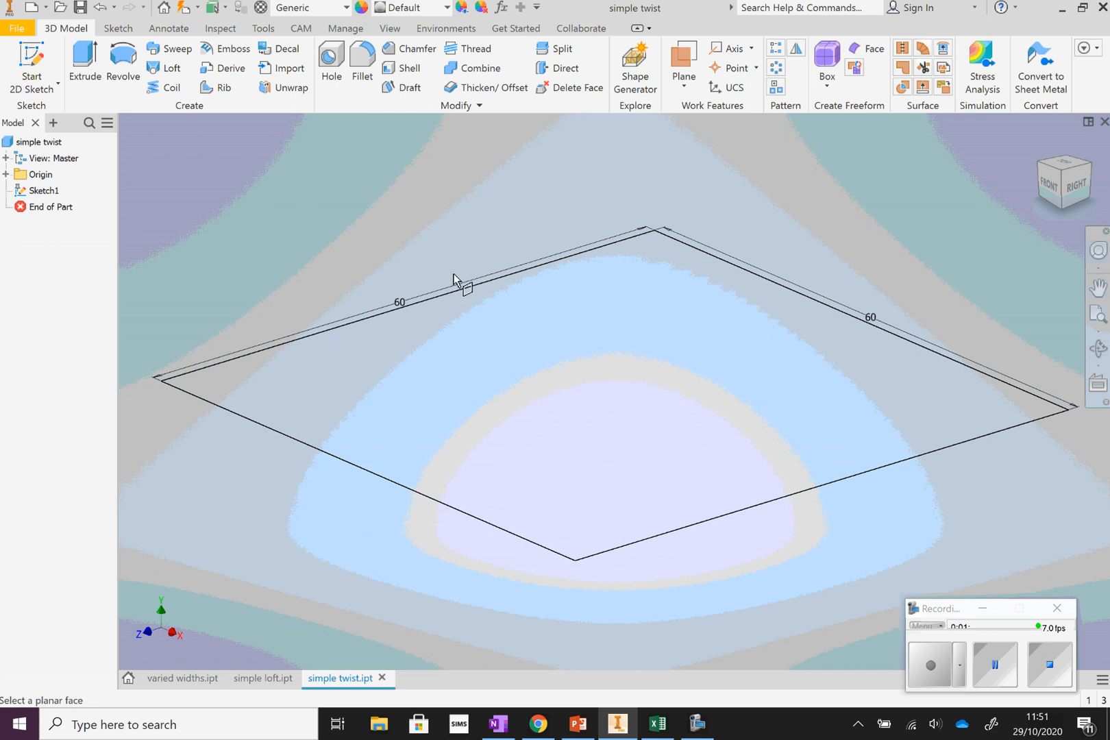
left_click(6, 175)
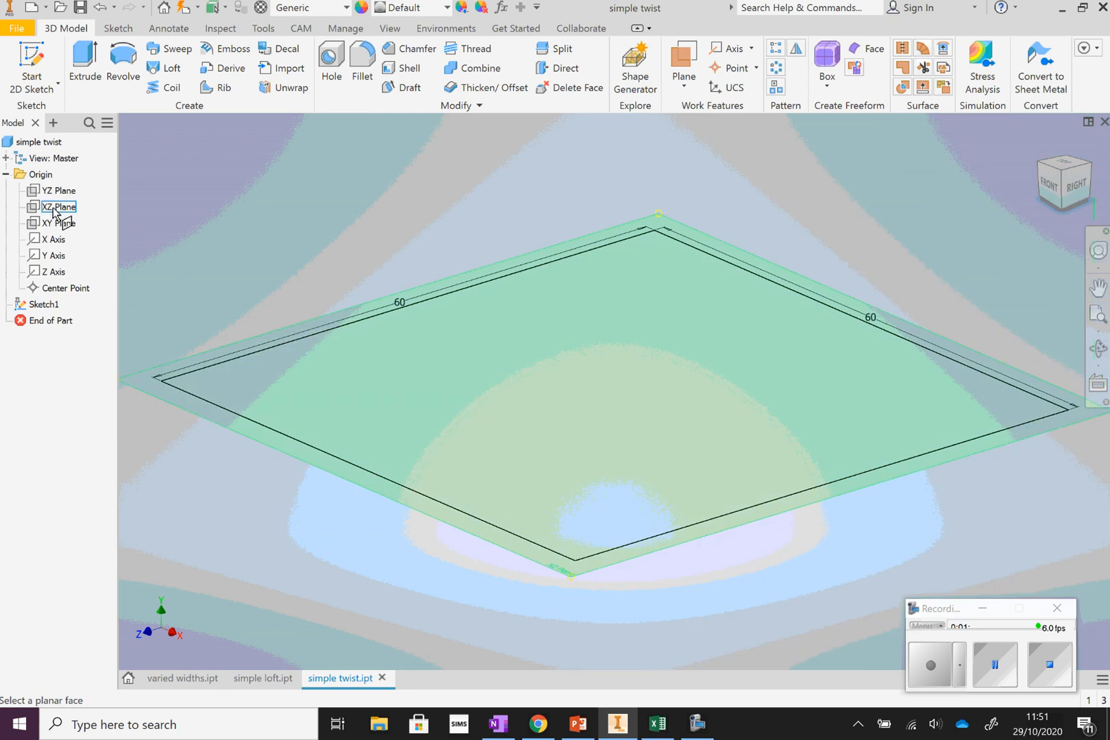
left_click(55, 209)
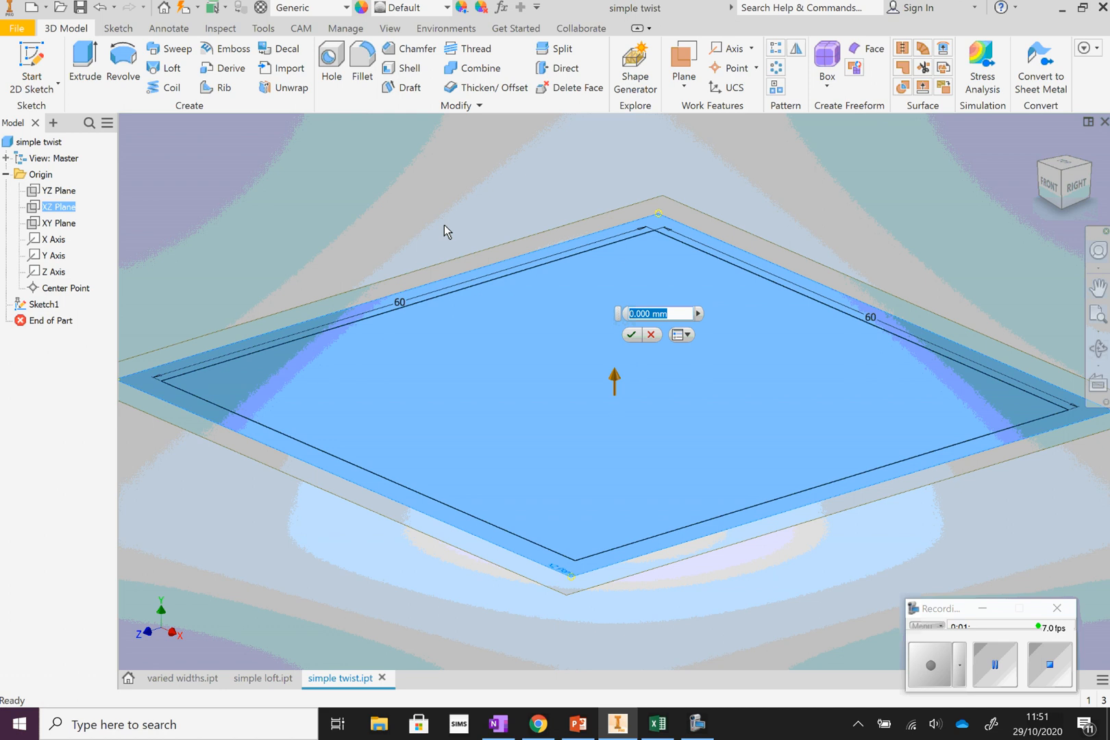
type("75mm")
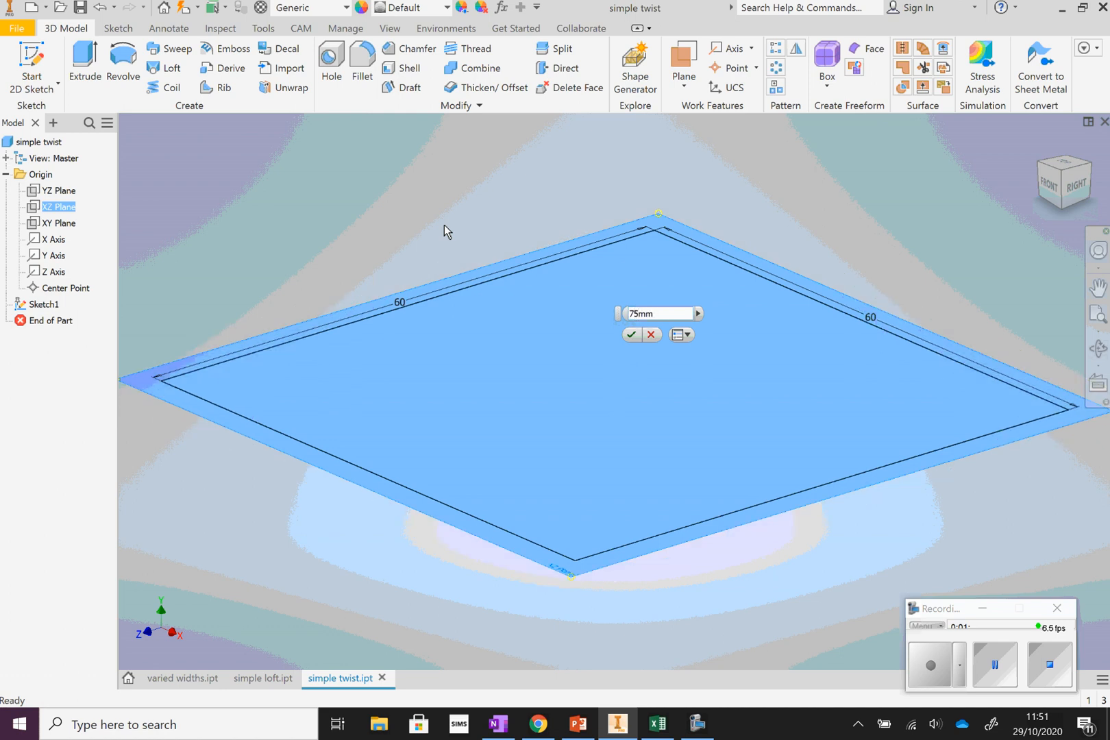
key("Return")
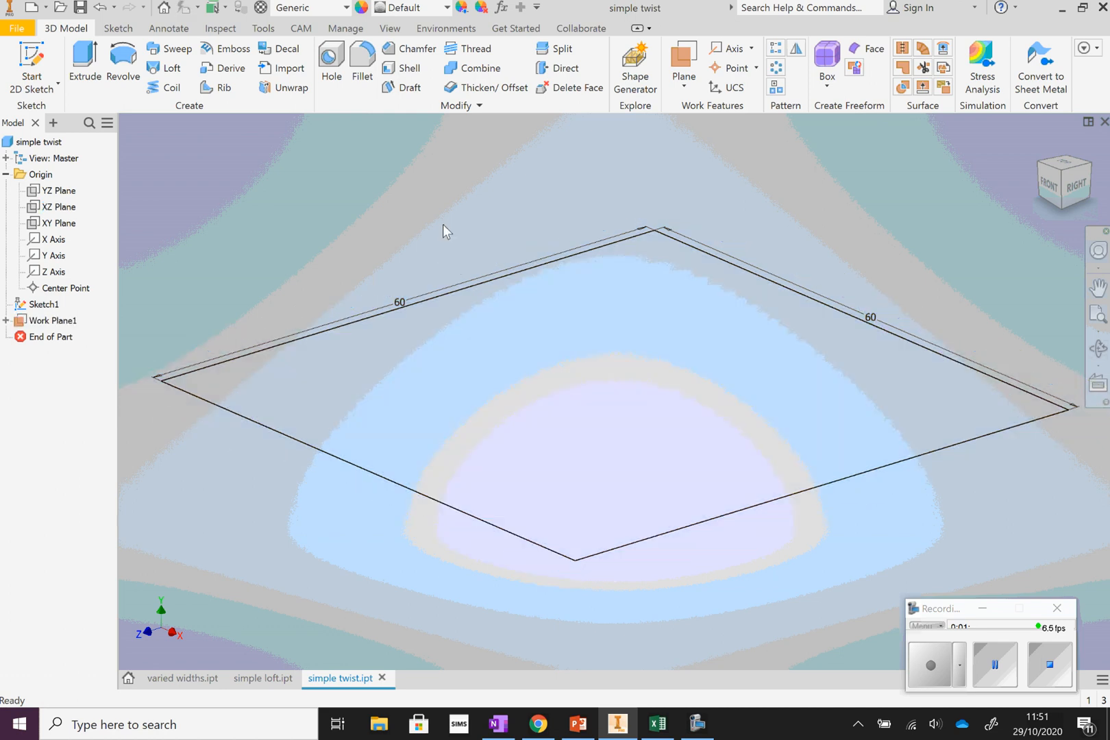
- On the offset work plane, start a new sketch and draw a 60 by 60 mm square from the origin point
left_click(1098, 316)
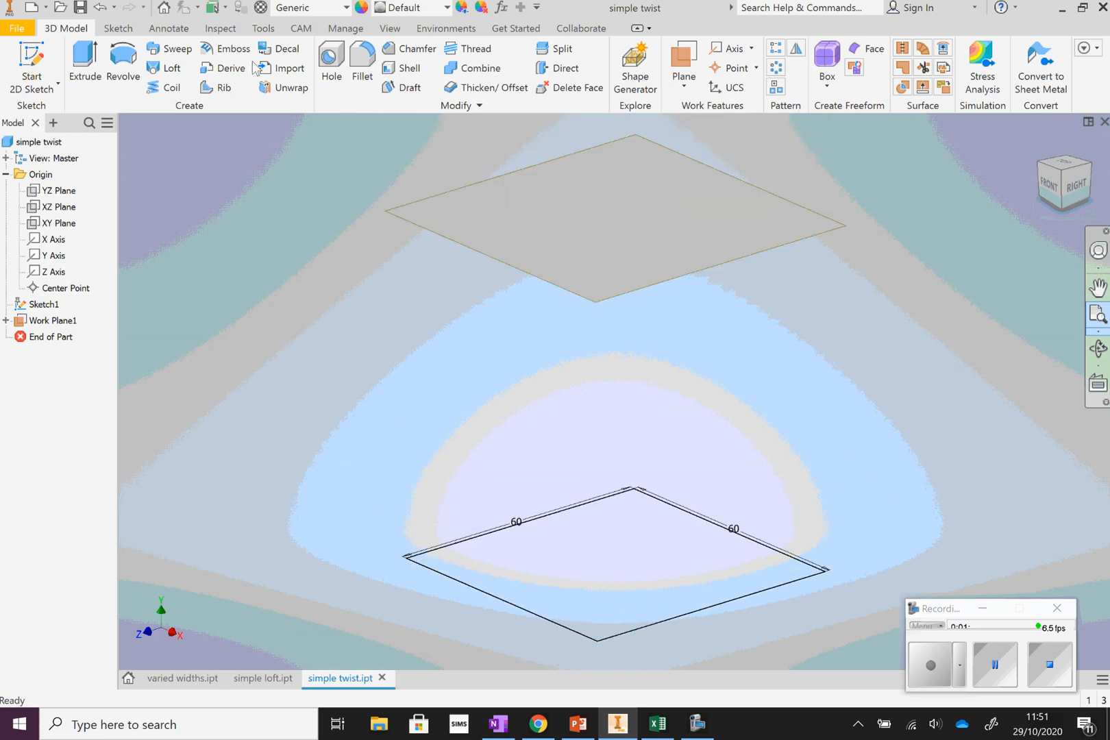
left_click(32, 62)
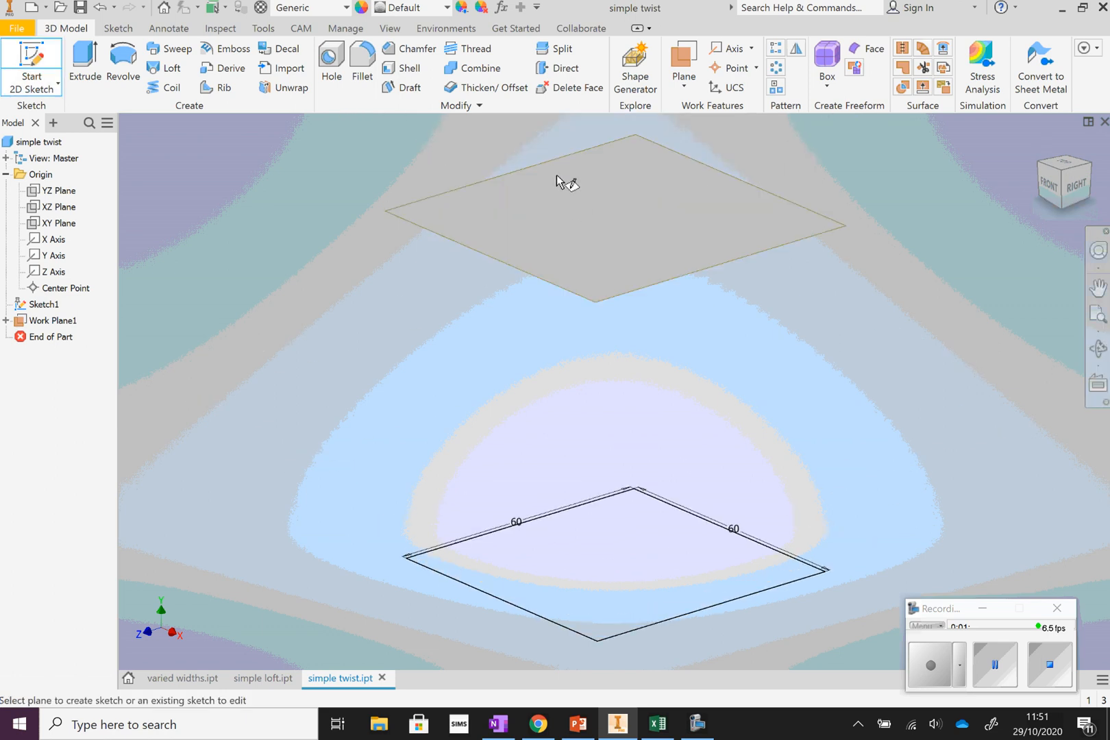
left_click(558, 166)
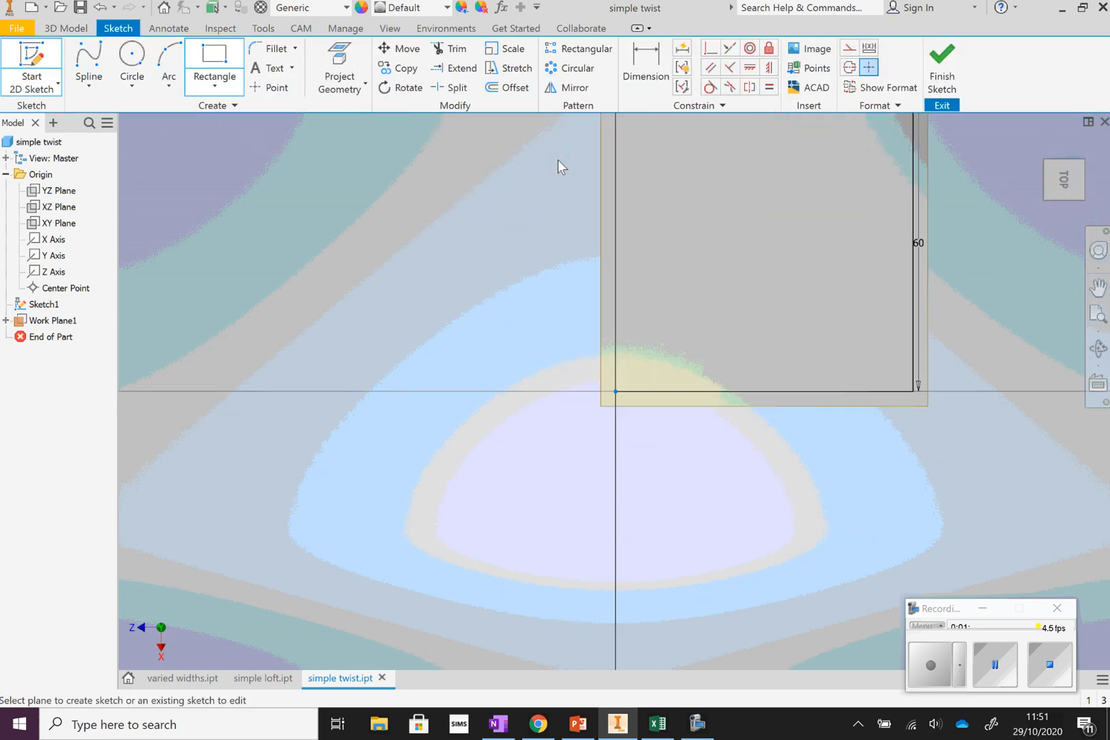
left_click(1099, 314)
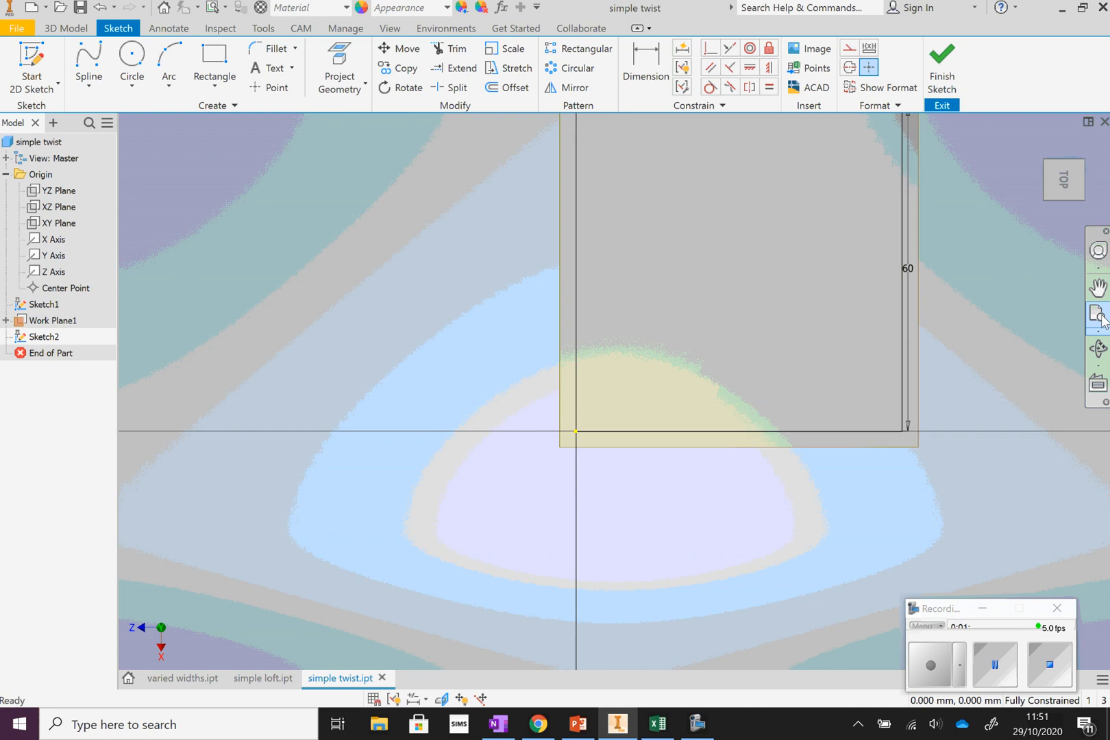
left_click(214, 60)
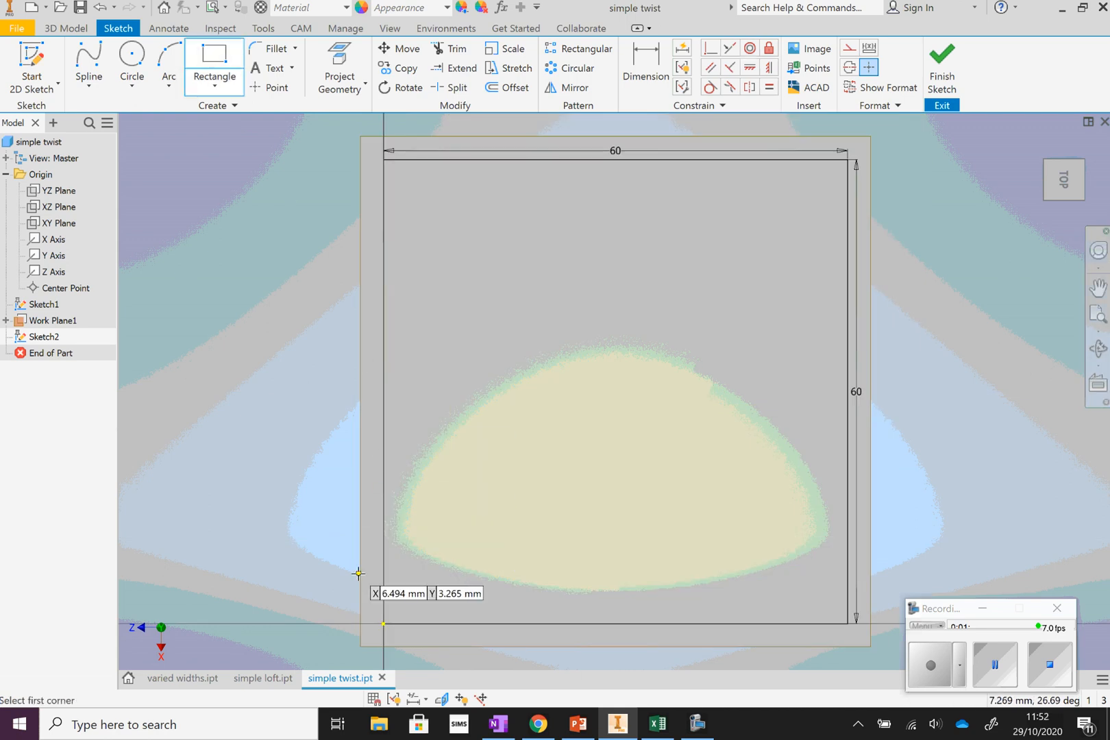
left_click(383, 624)
type("00")
key("Tab")
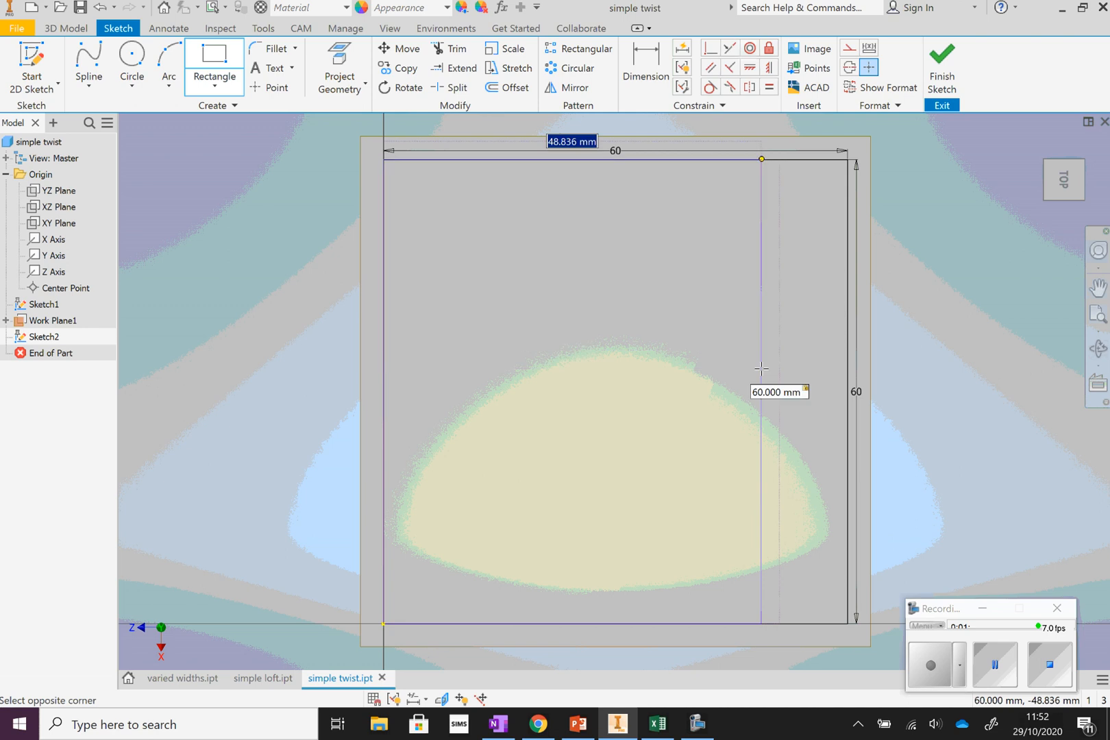
type("60mm")
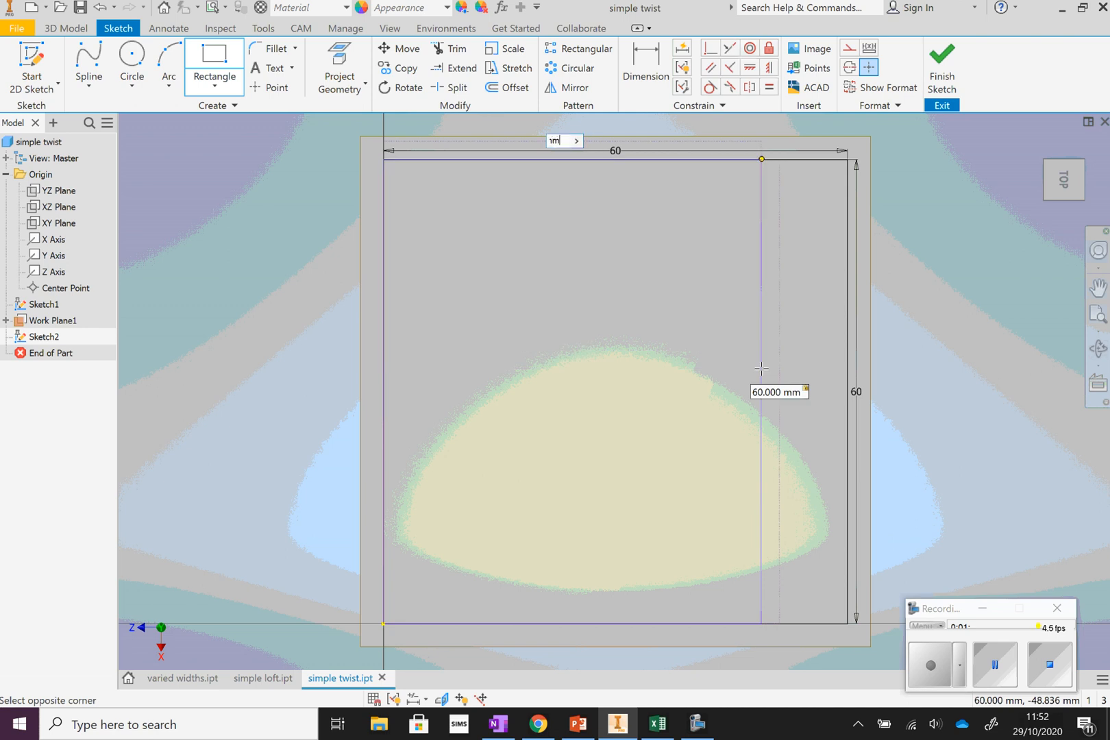
key("Return")
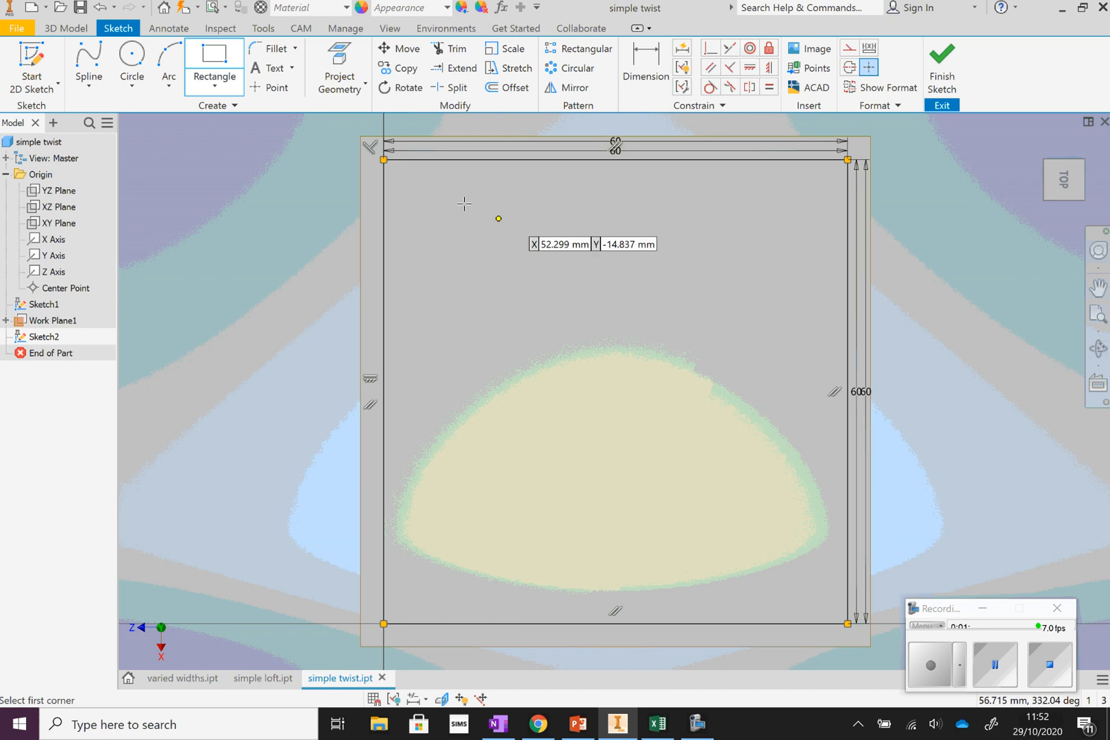
right_click(310, 168)
left_click(278, 169)
left_click(392, 88)
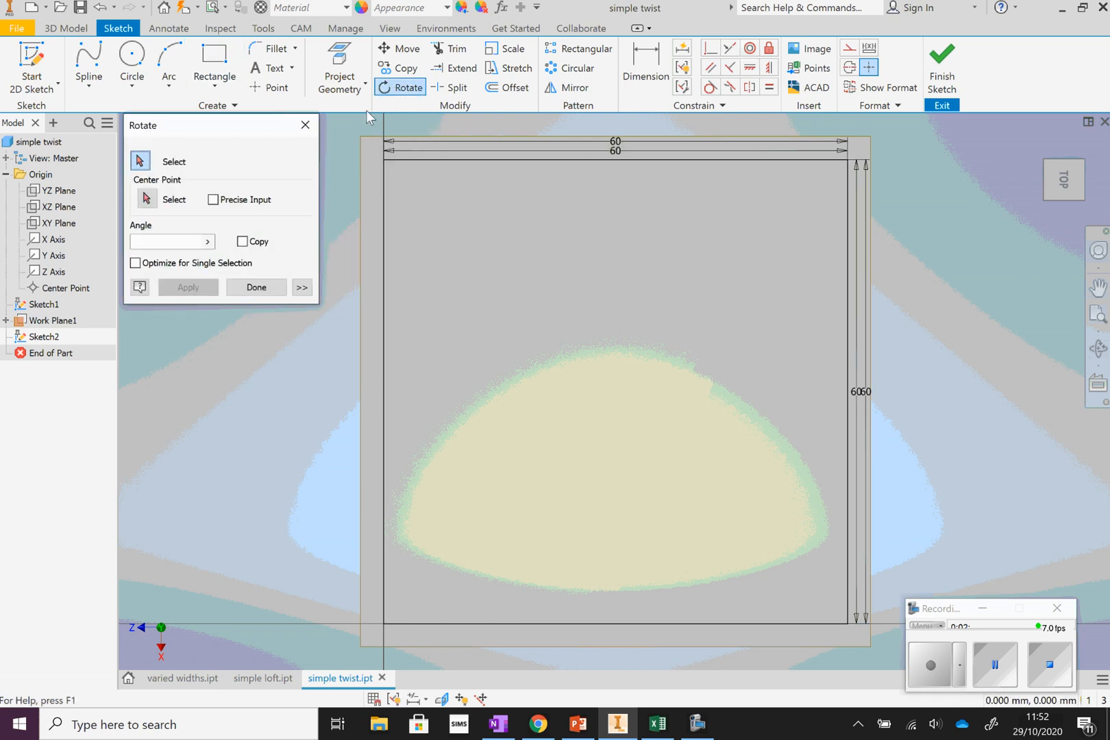
left_click(472, 161)
left_click(383, 218)
left_click(590, 622)
left_click(848, 447)
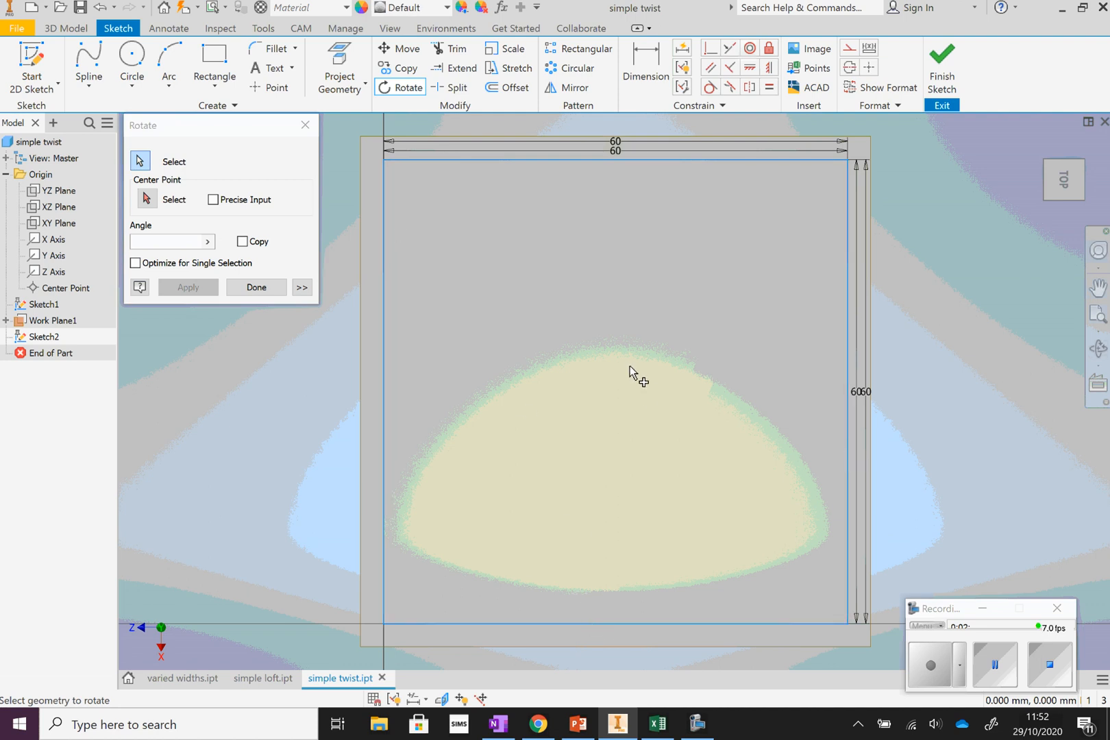
left_click(148, 201)
left_click(213, 199)
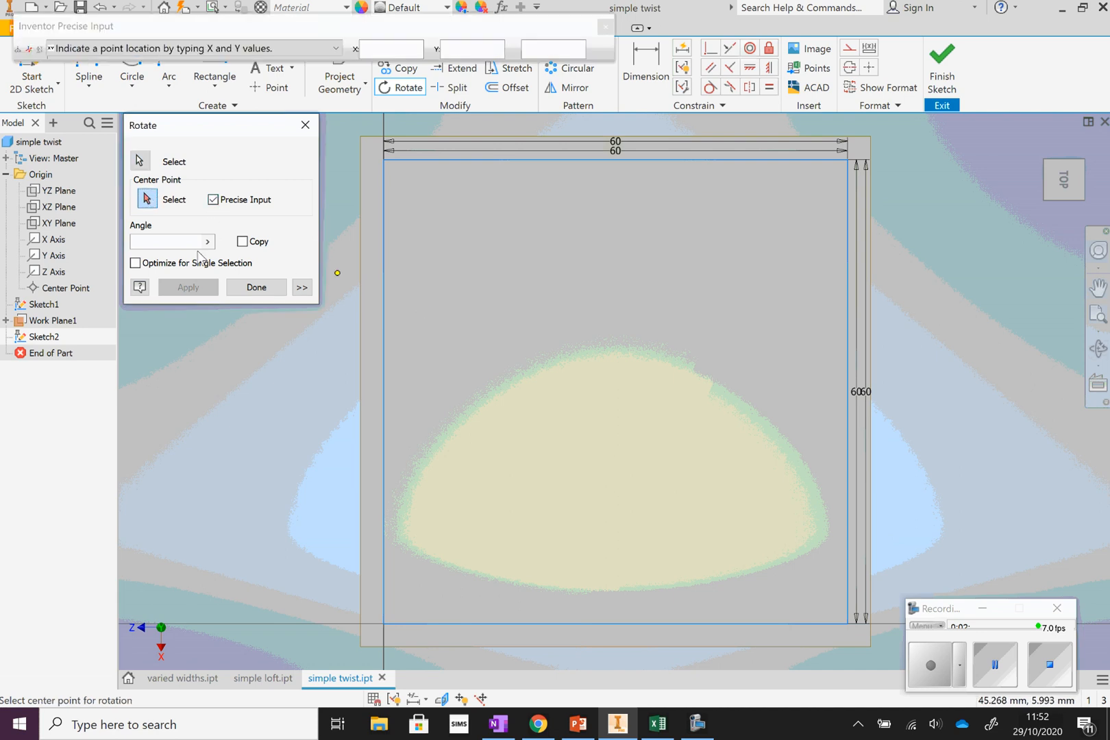
left_click(218, 201)
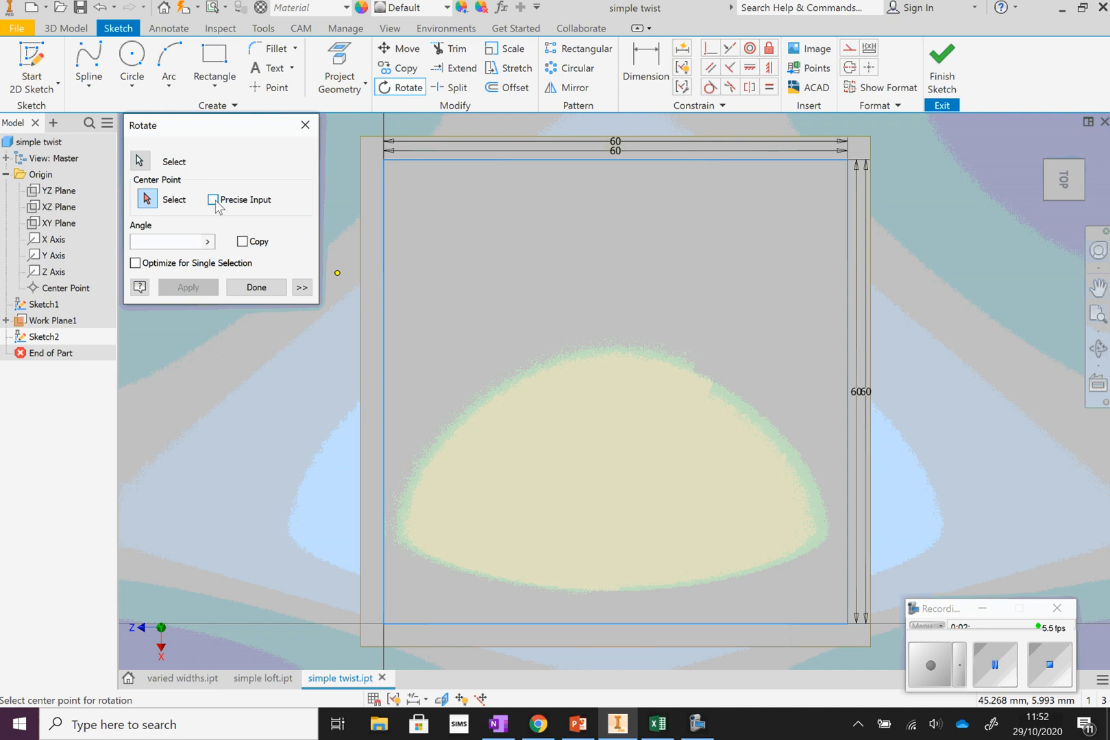
left_click(146, 199)
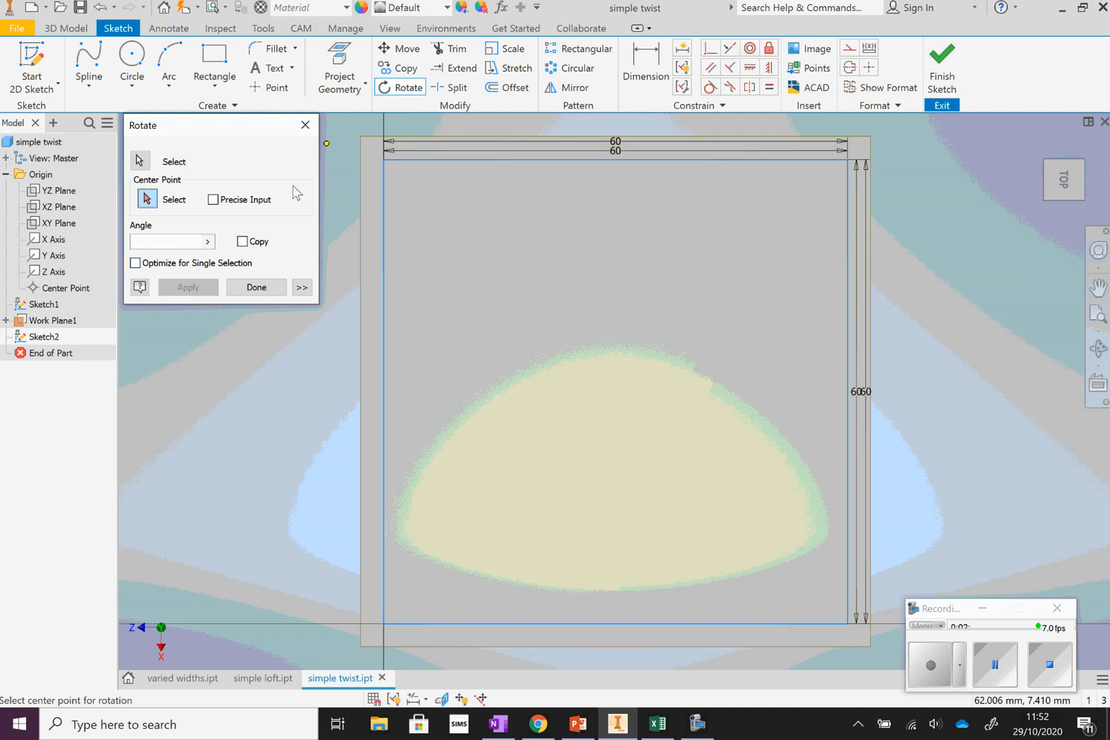
left_click(305, 124)
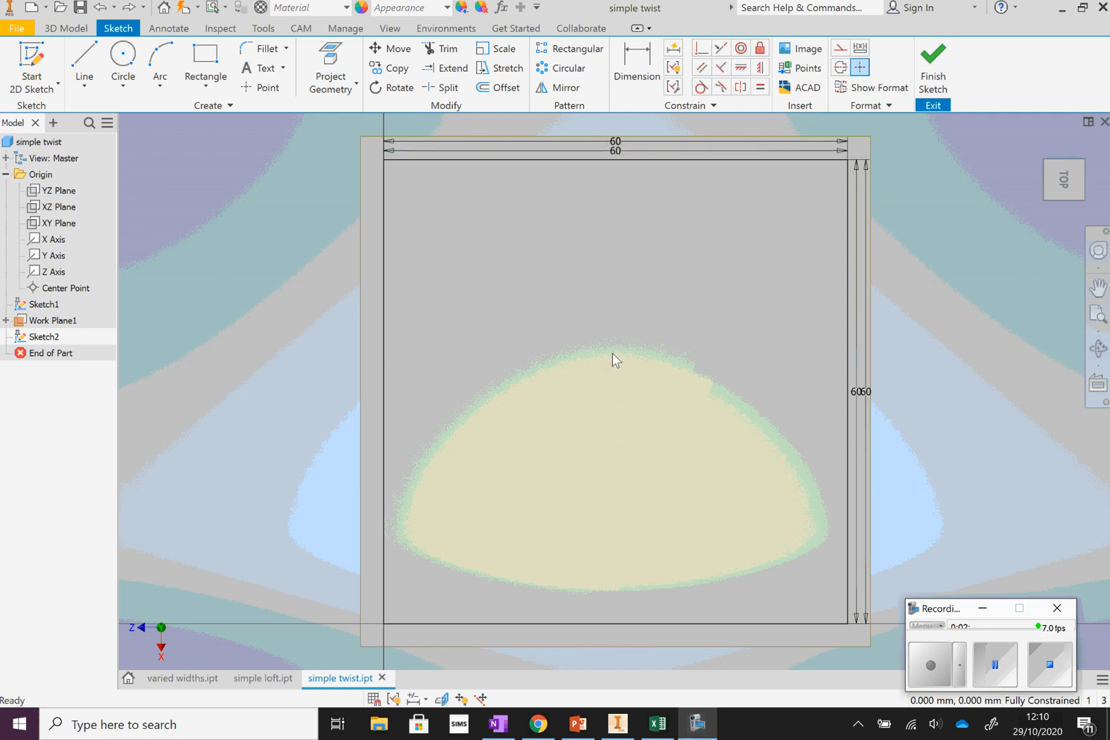
- Draw two crossing centre lines with the Dotted line type between the midpoints of the square's opposite sides
left_click(84, 63)
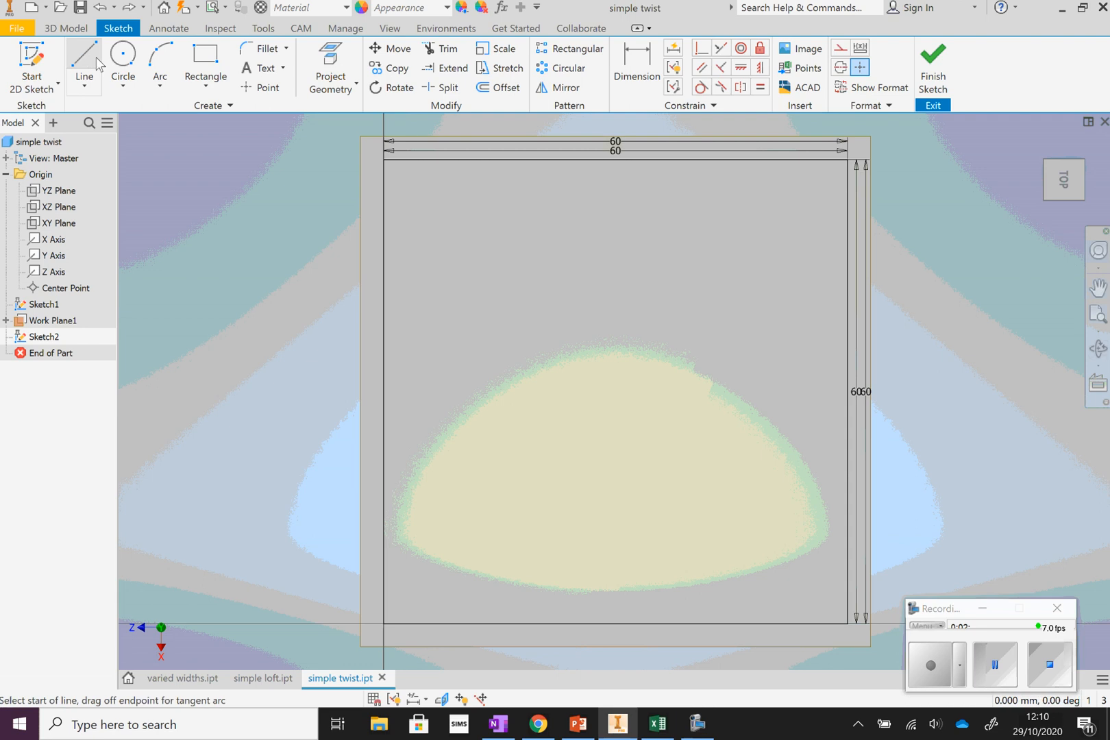
left_click(888, 106)
left_click(884, 129)
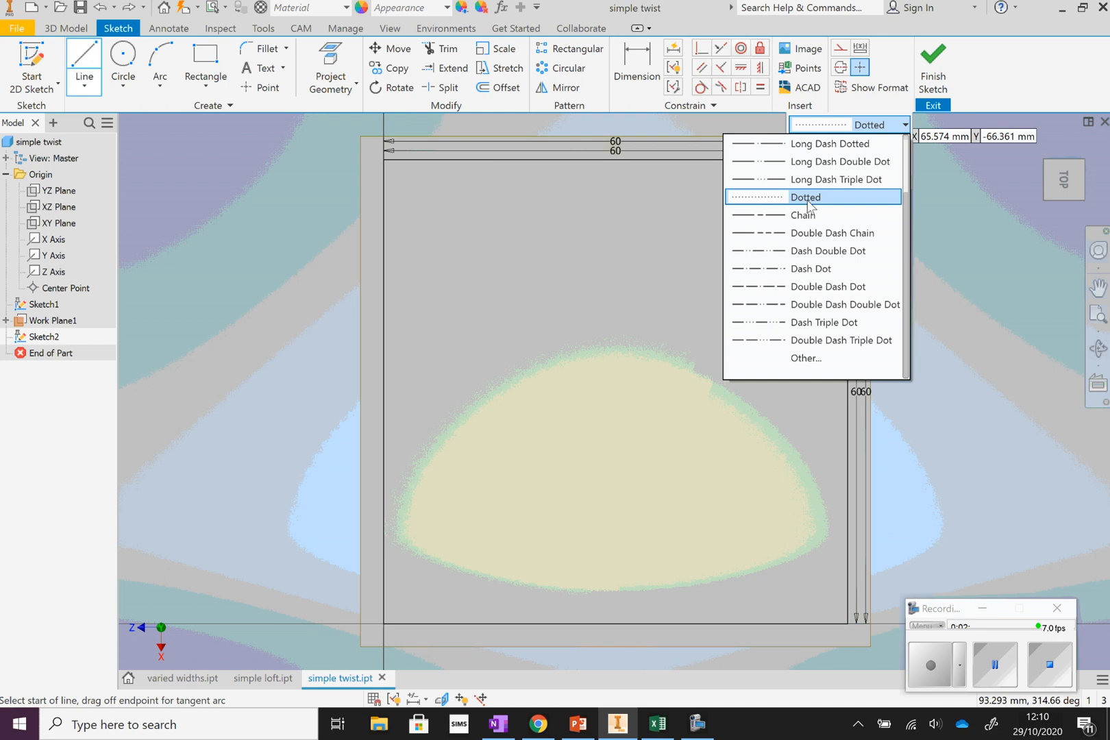
left_click(799, 198)
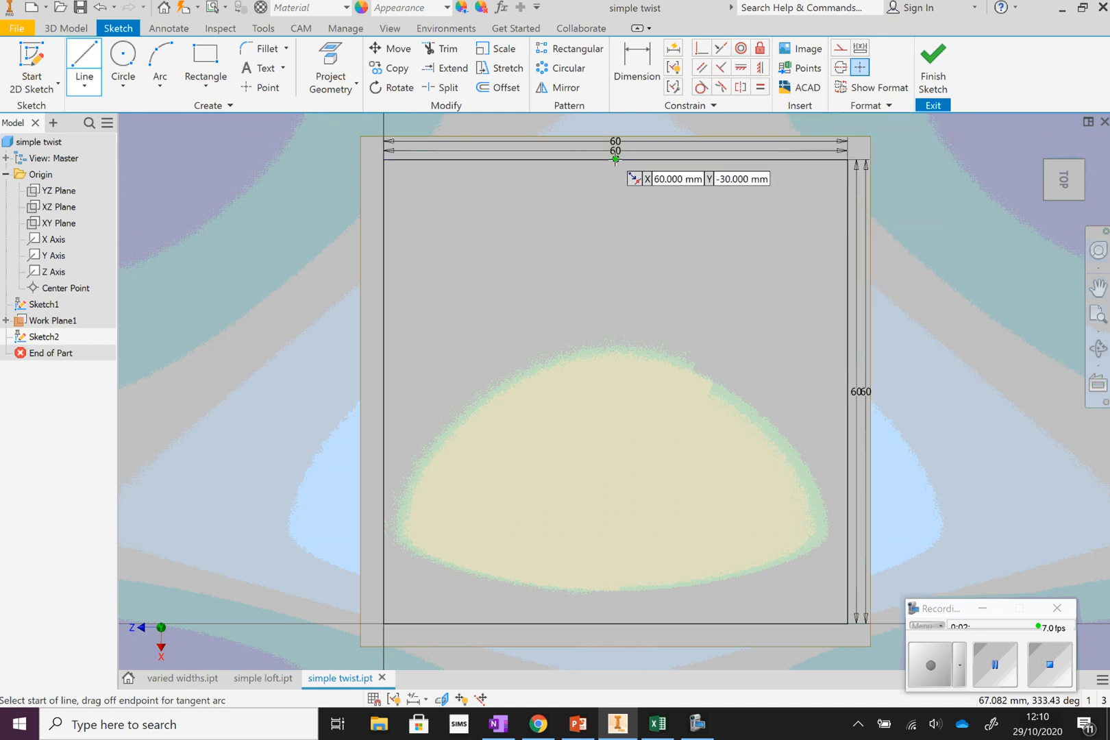
left_click(616, 159)
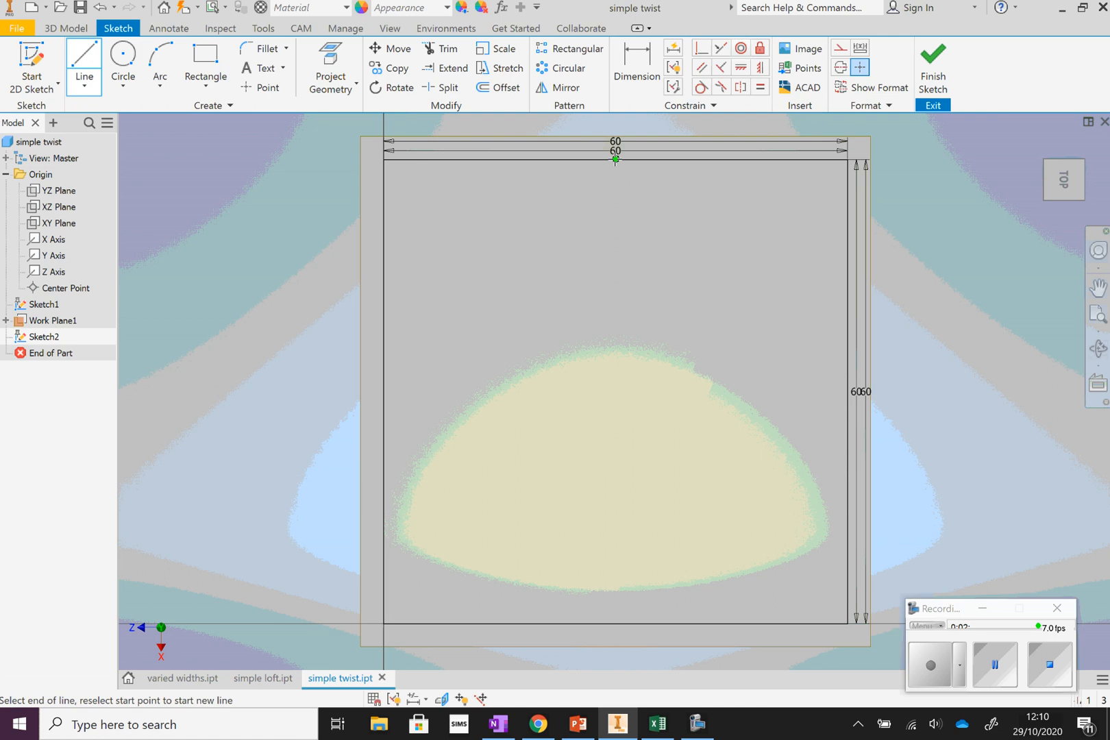
double_click(615, 623)
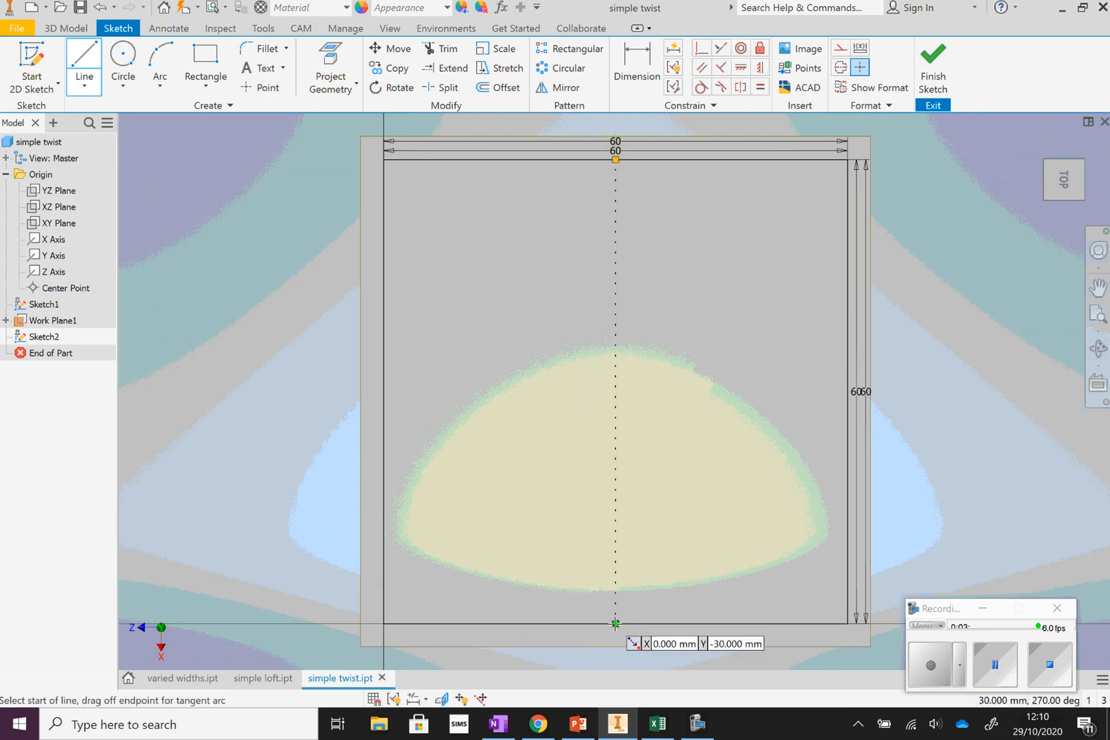
left_click(849, 391)
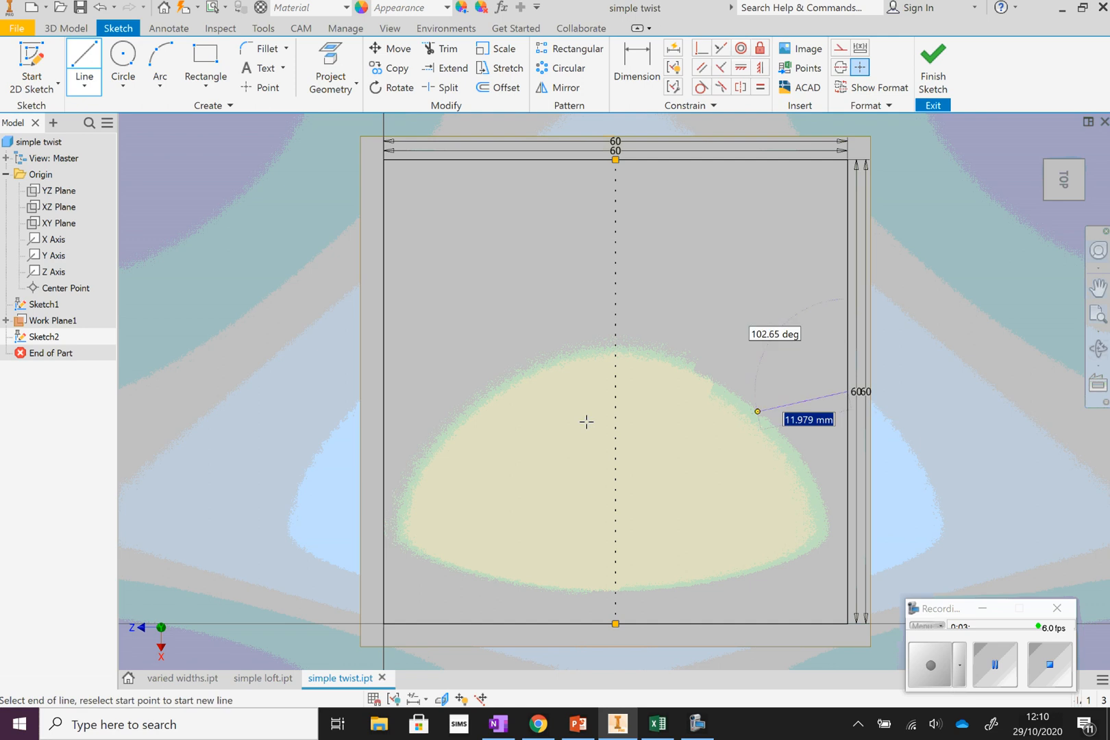
double_click(384, 392)
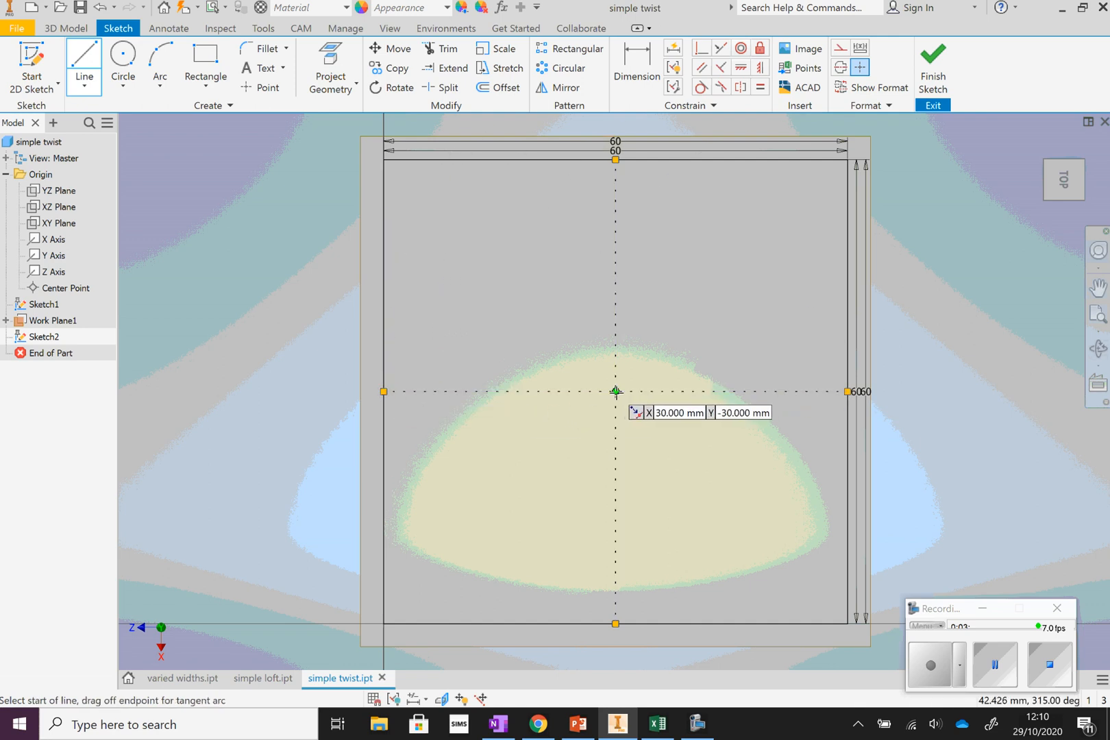
right_click(922, 165)
left_click(959, 167)
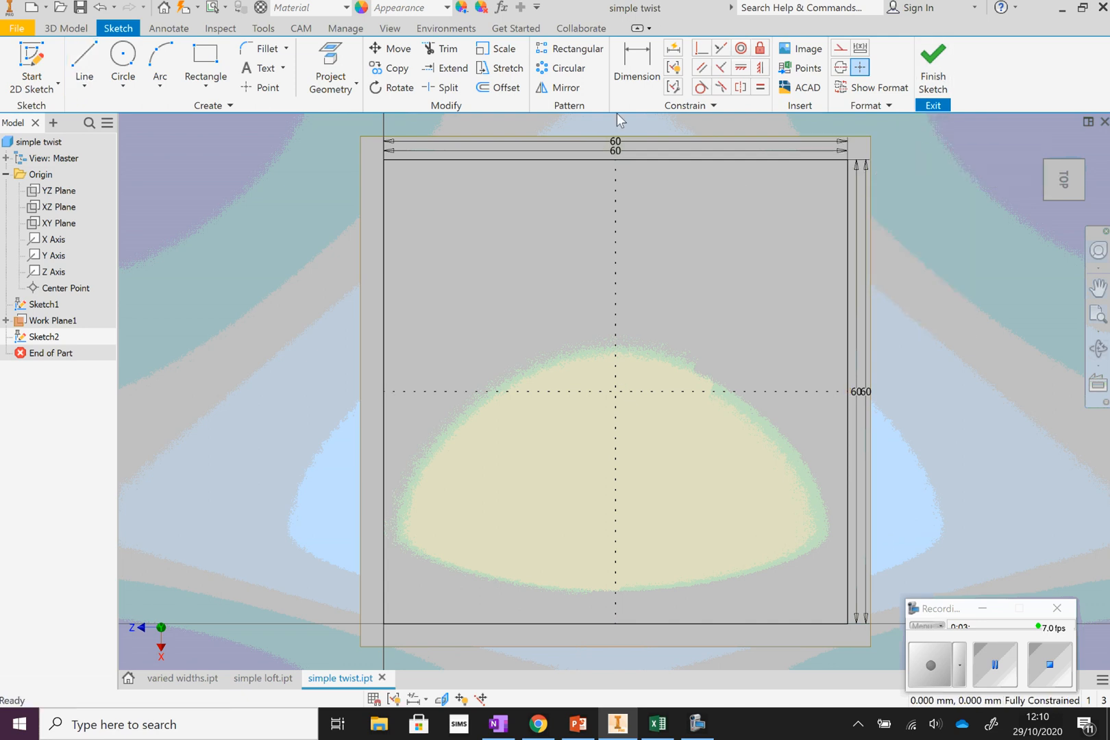
- Rotate the square by about 44 degrees around the centre lines' crossing point, allowing its constraints to be removed, and finish the sketch
left_click(401, 89)
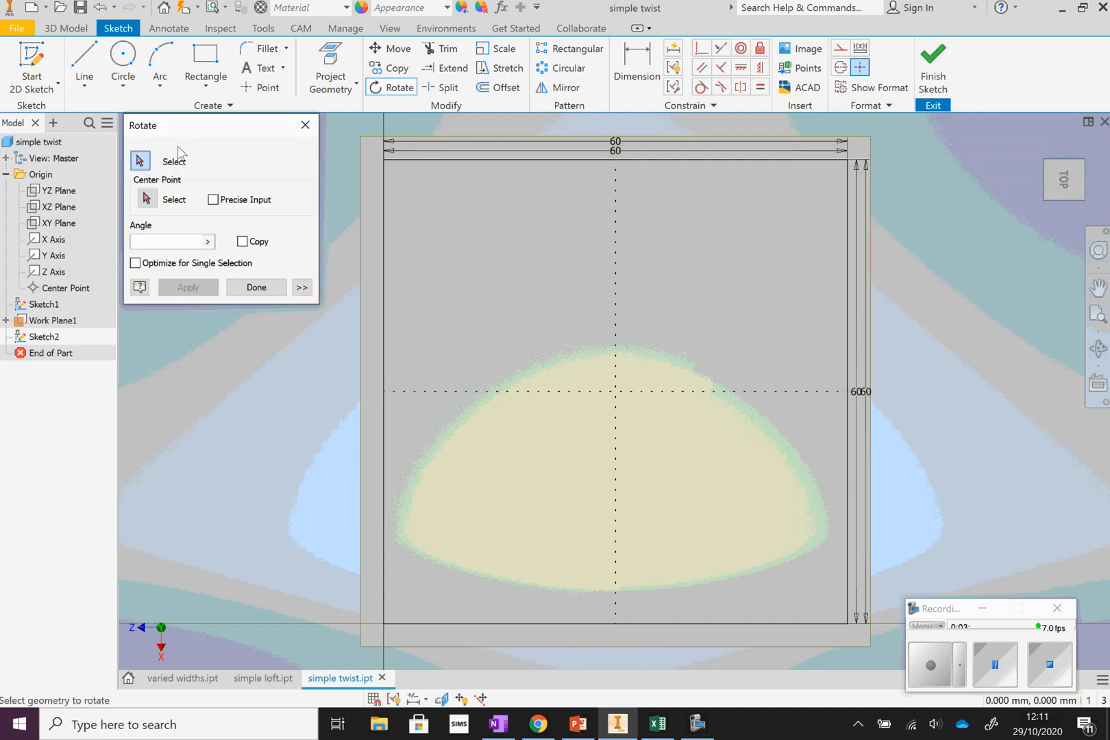
left_click(439, 158)
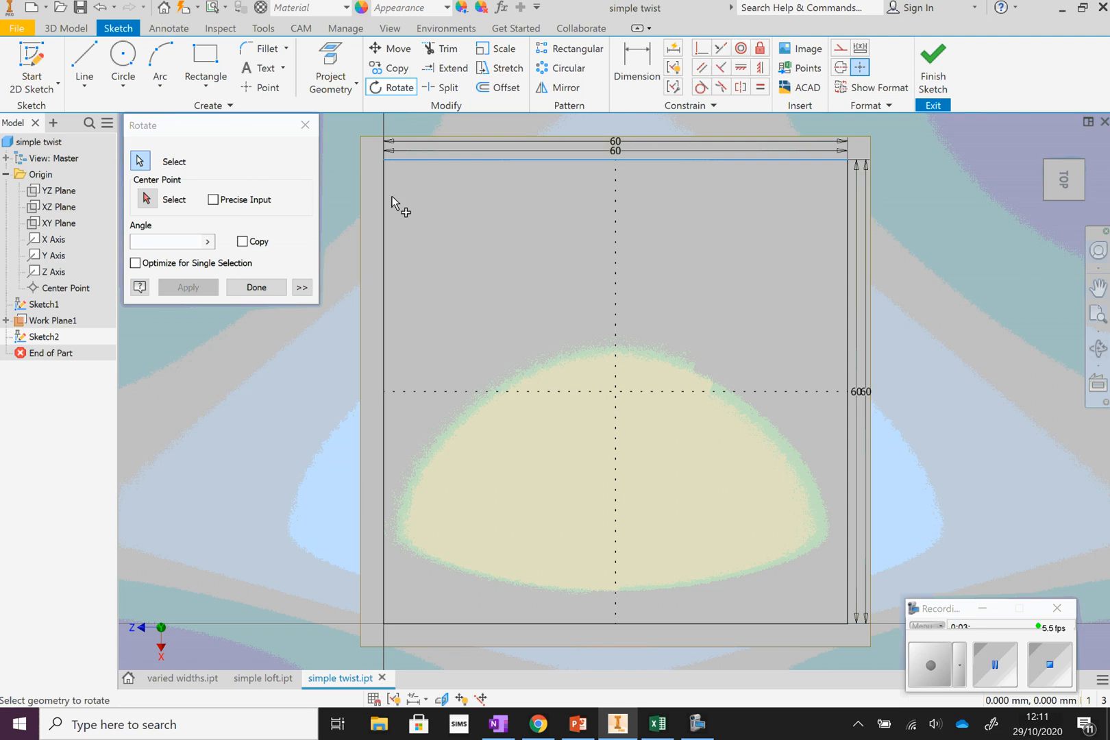
left_click(384, 217)
left_click(508, 622)
left_click(848, 480)
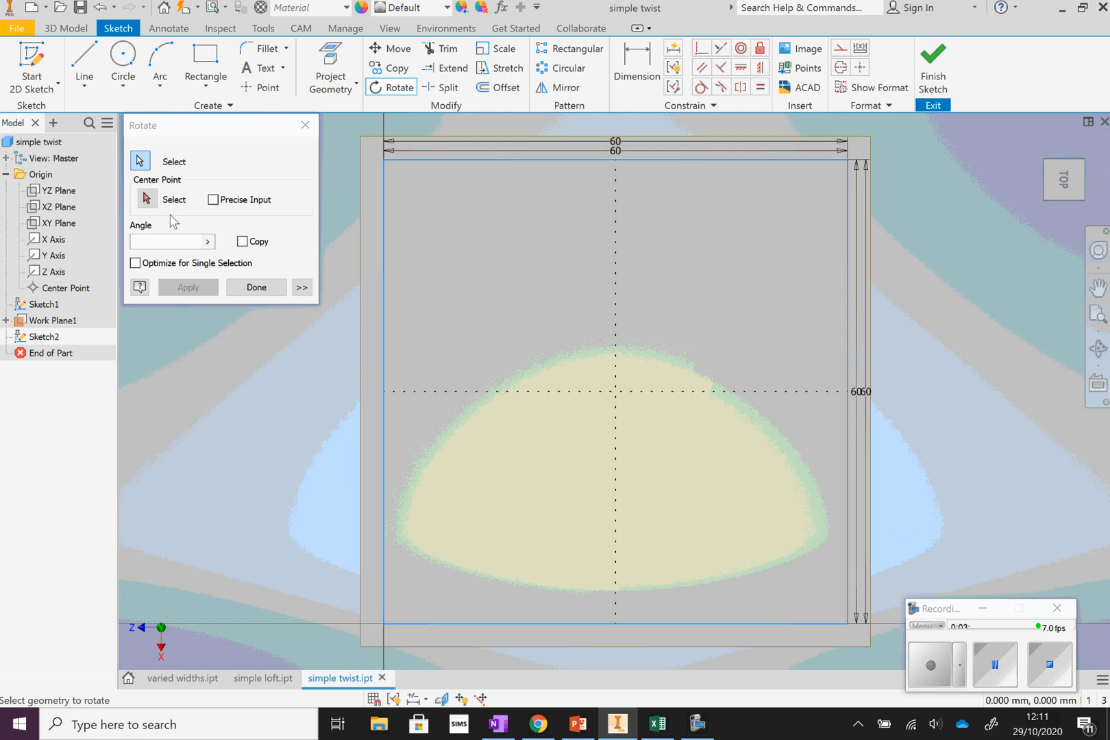
left_click(146, 198)
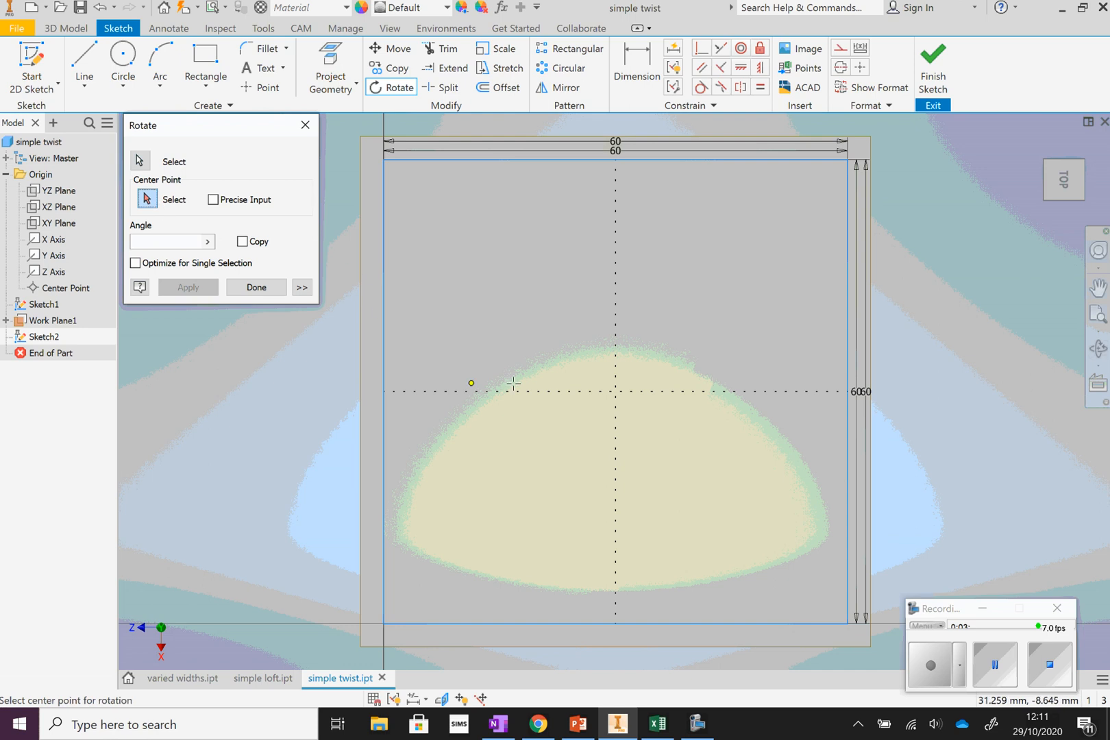
left_click(615, 391)
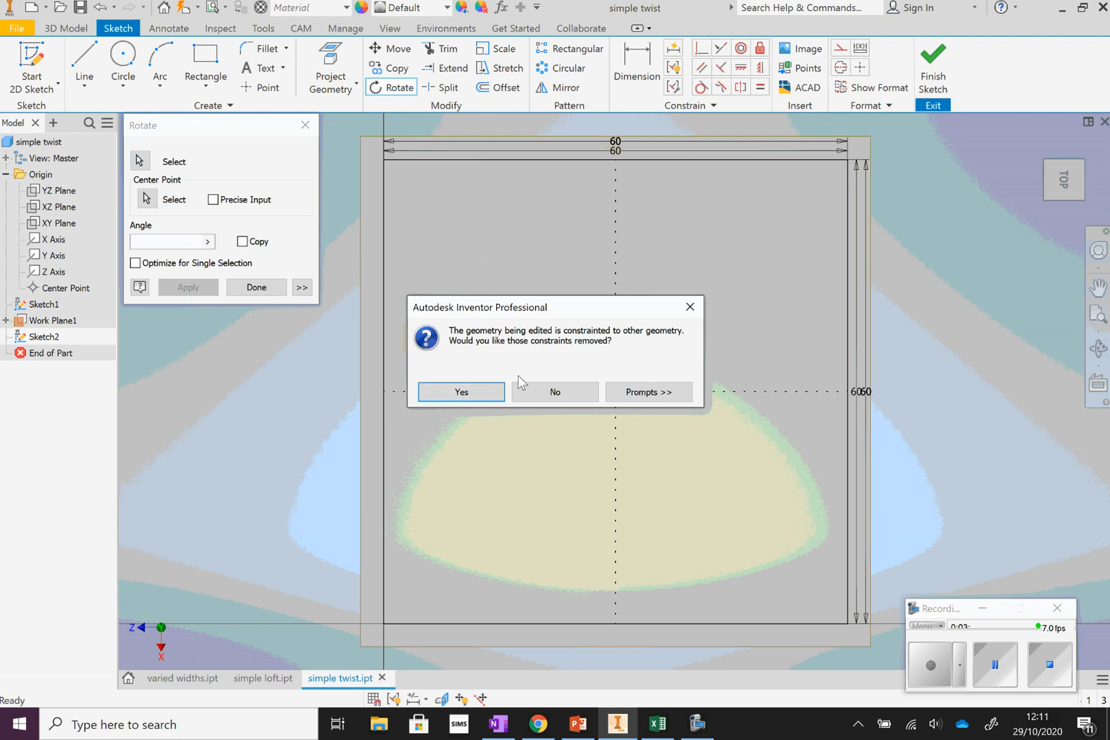
left_click(461, 392)
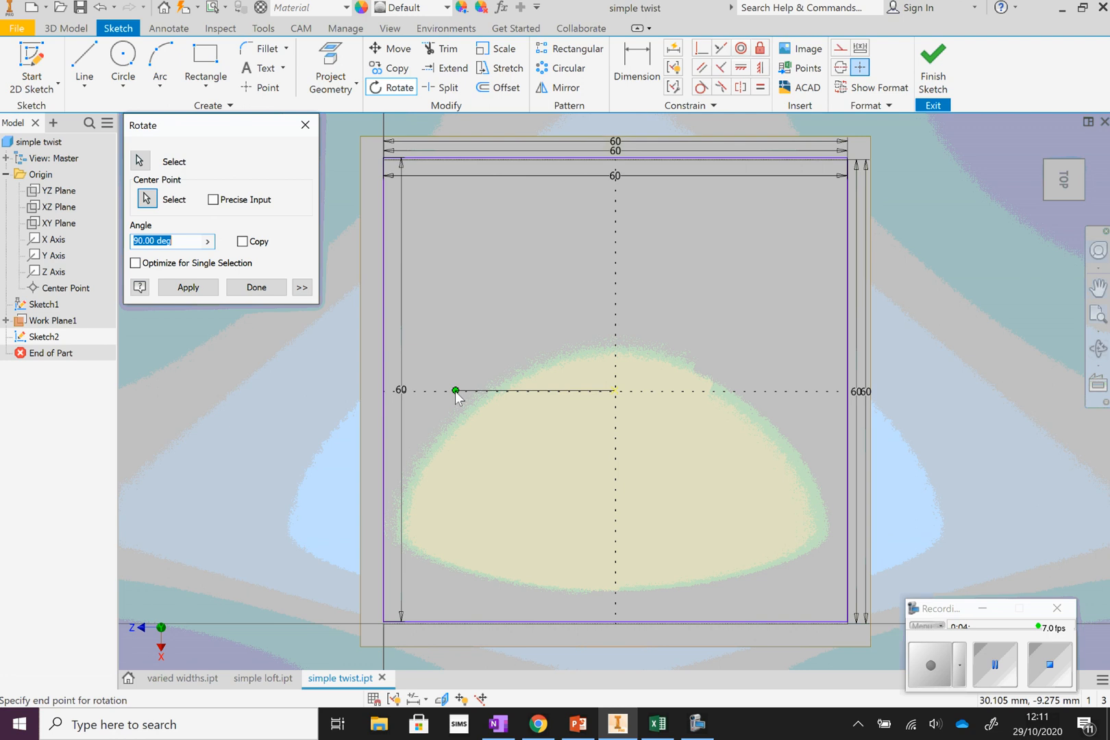
type("45")
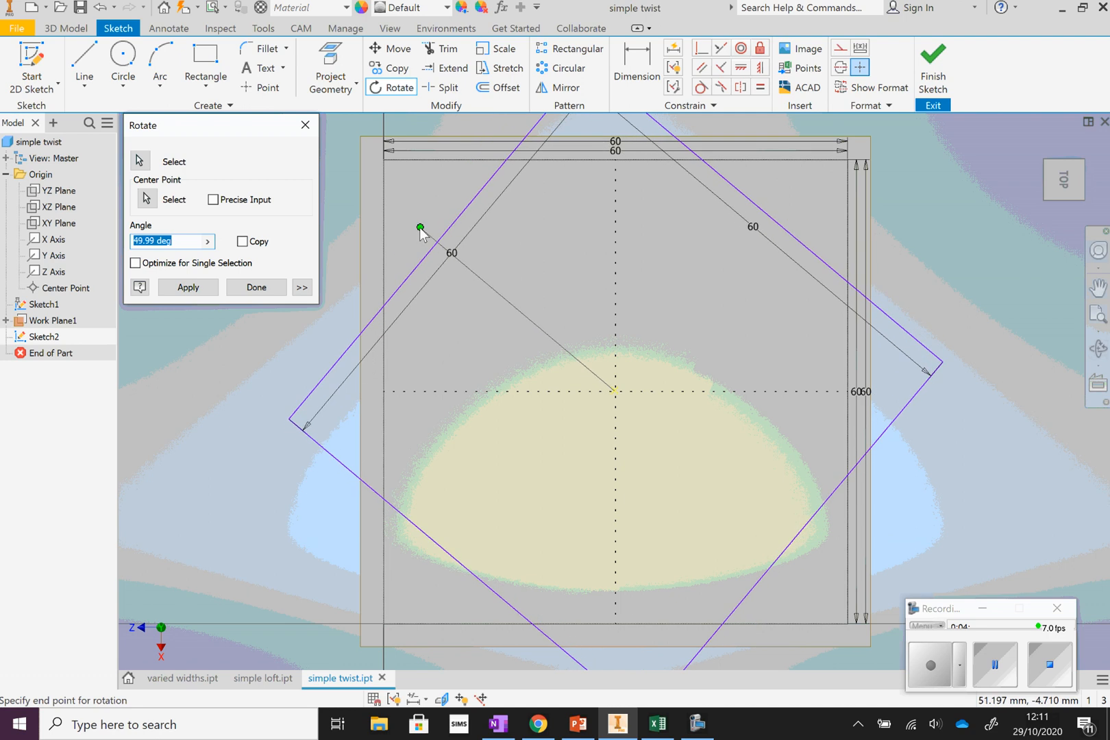
type("45")
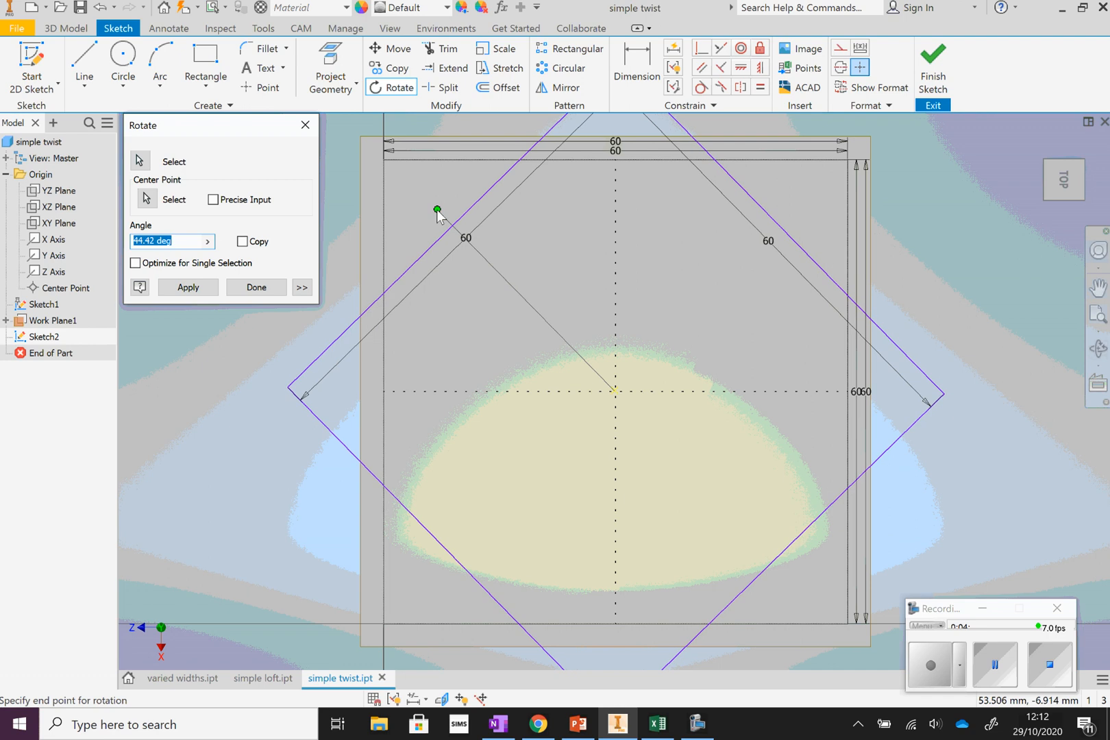
left_click(437, 210)
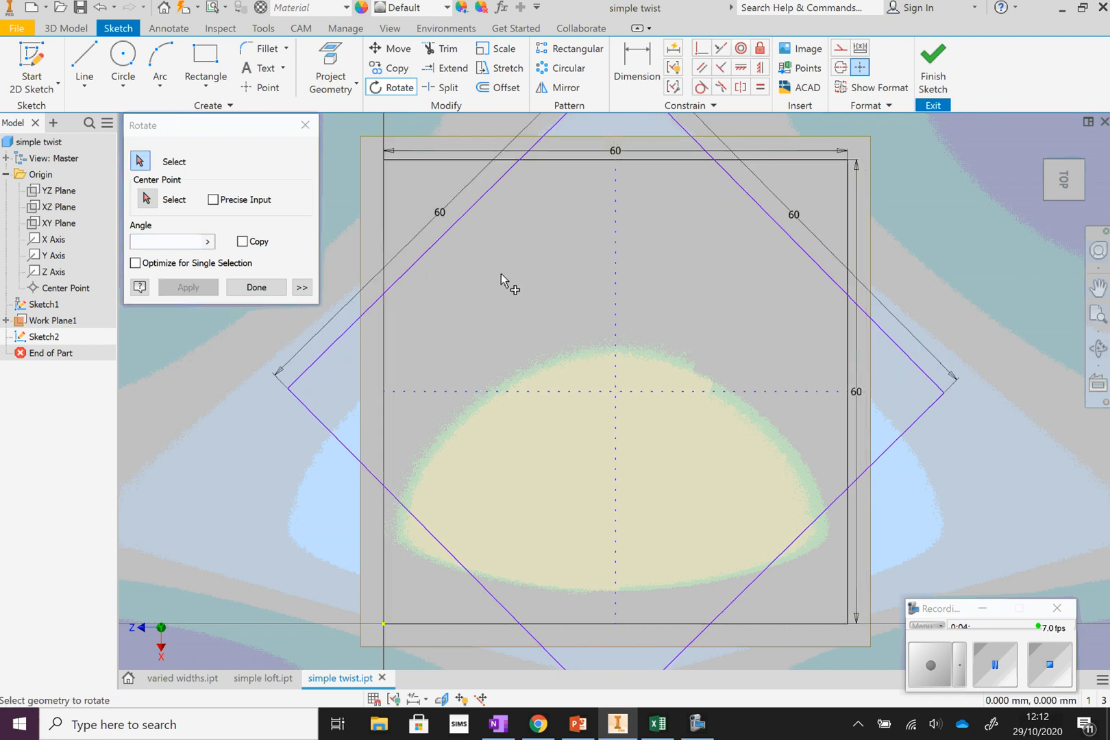
left_click(256, 287)
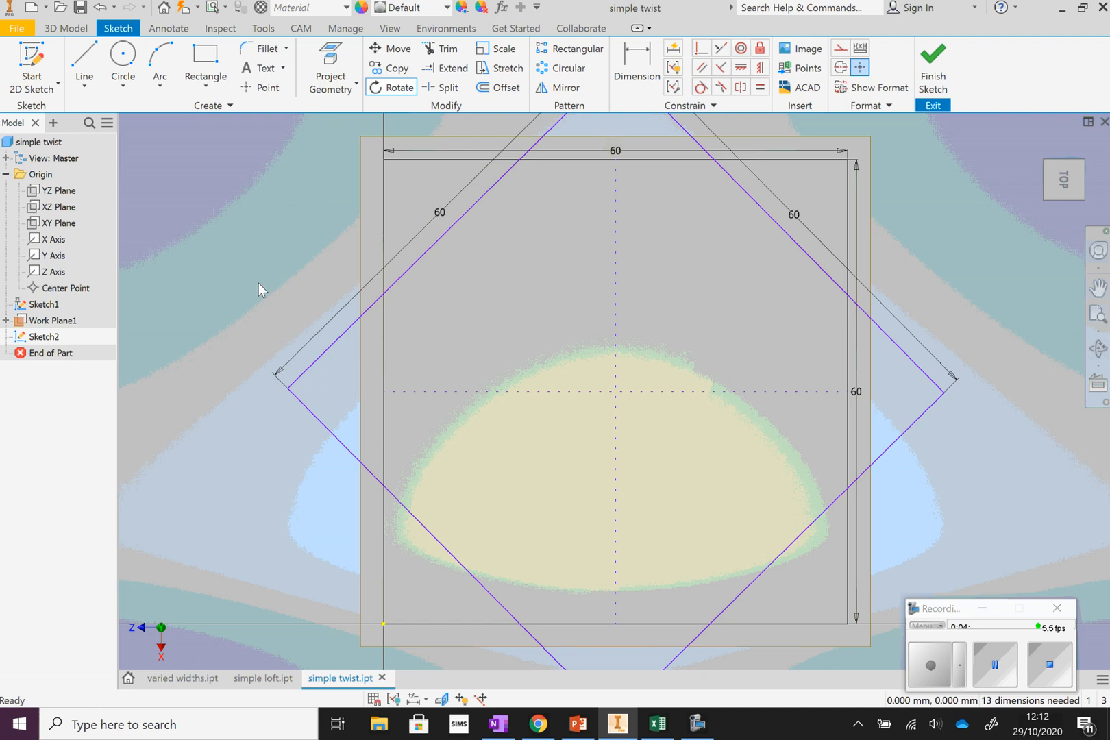
left_click(1097, 316)
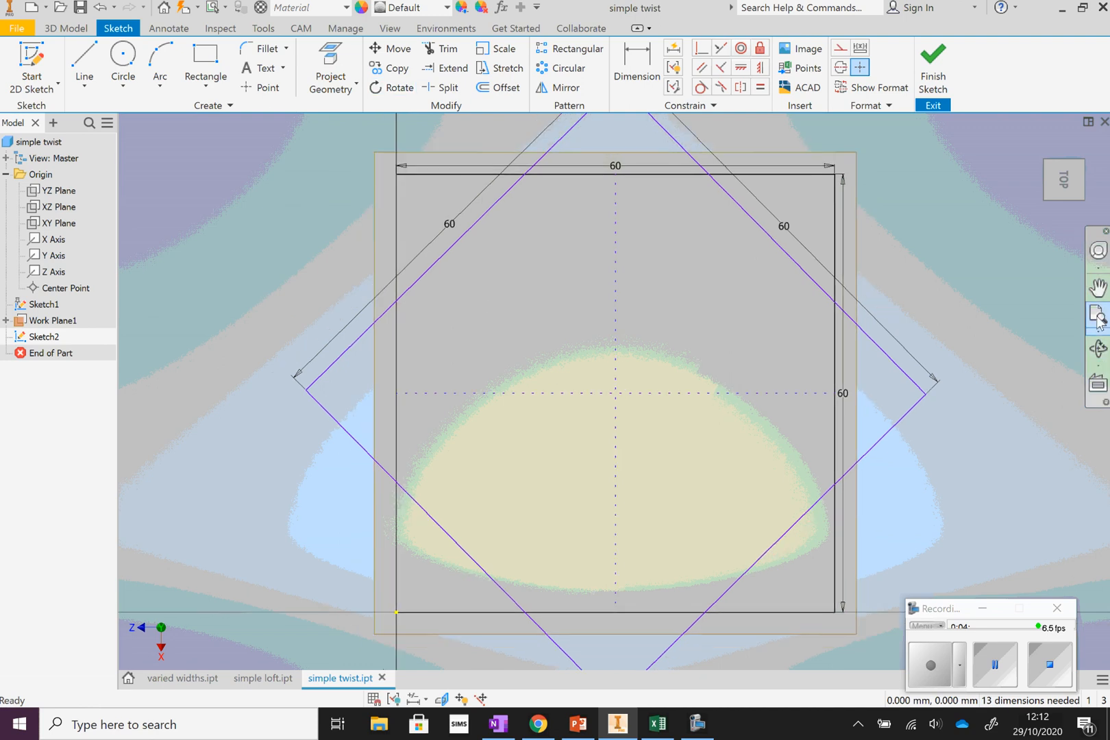
left_click(933, 63)
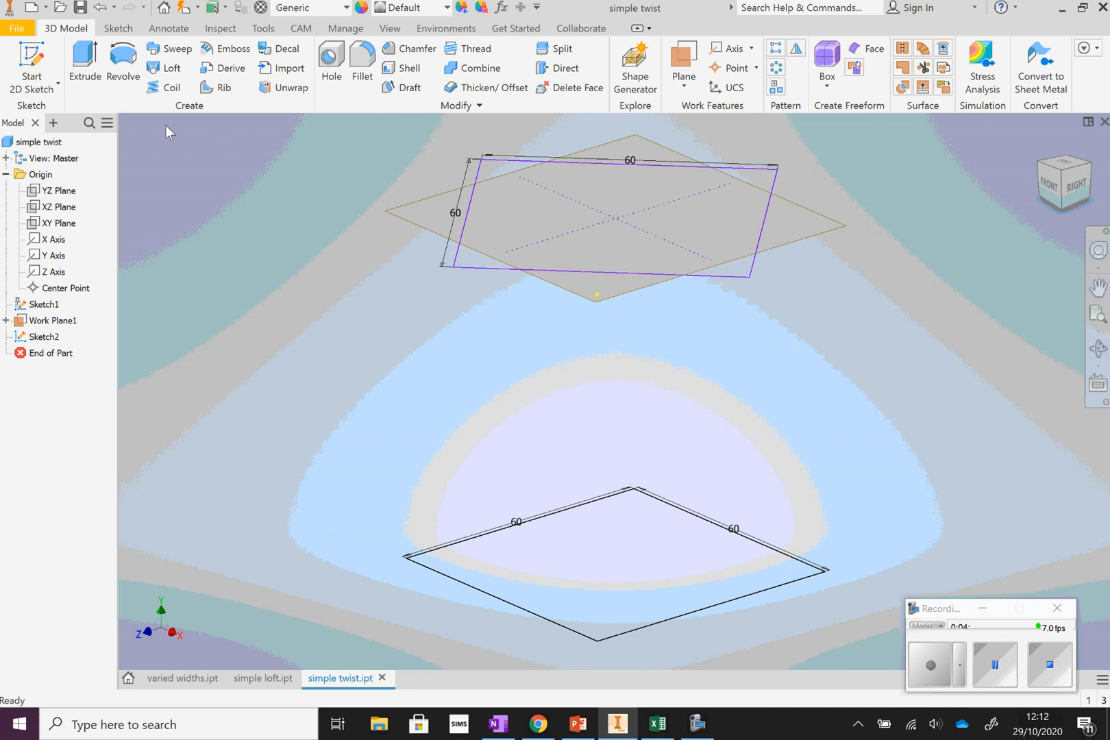
- Create a second work plane offset 75 mm above the existing work plane
left_click(678, 89)
left_click(568, 152)
left_click(411, 206)
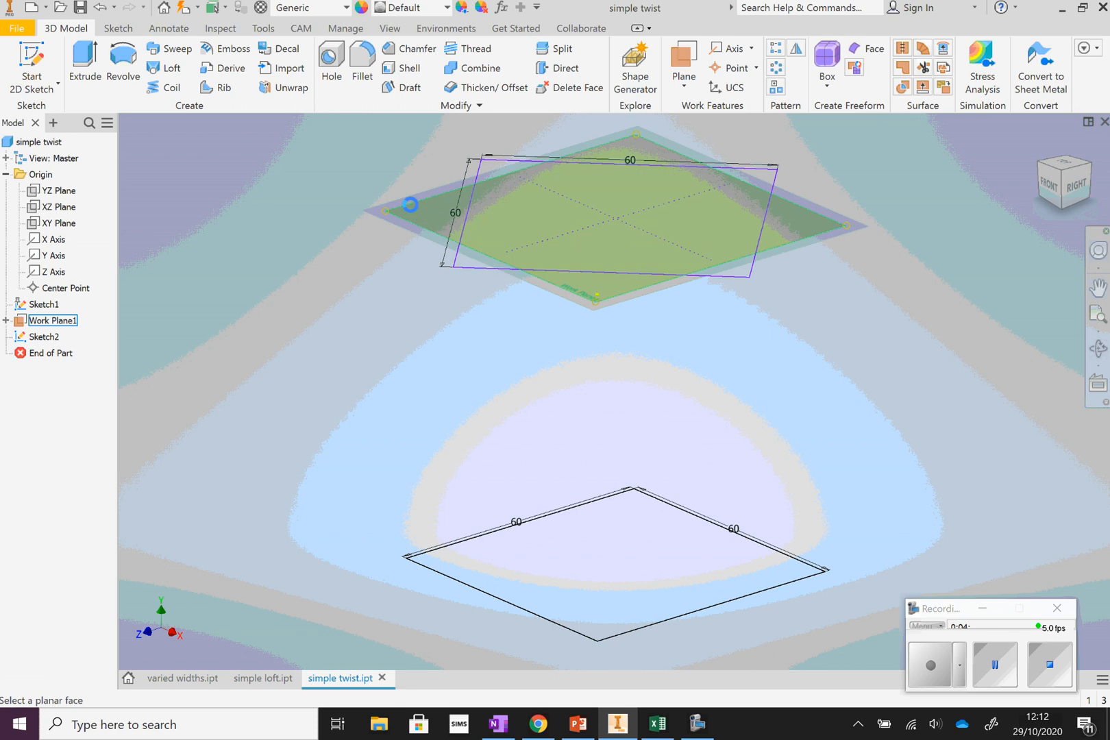
type("75mm")
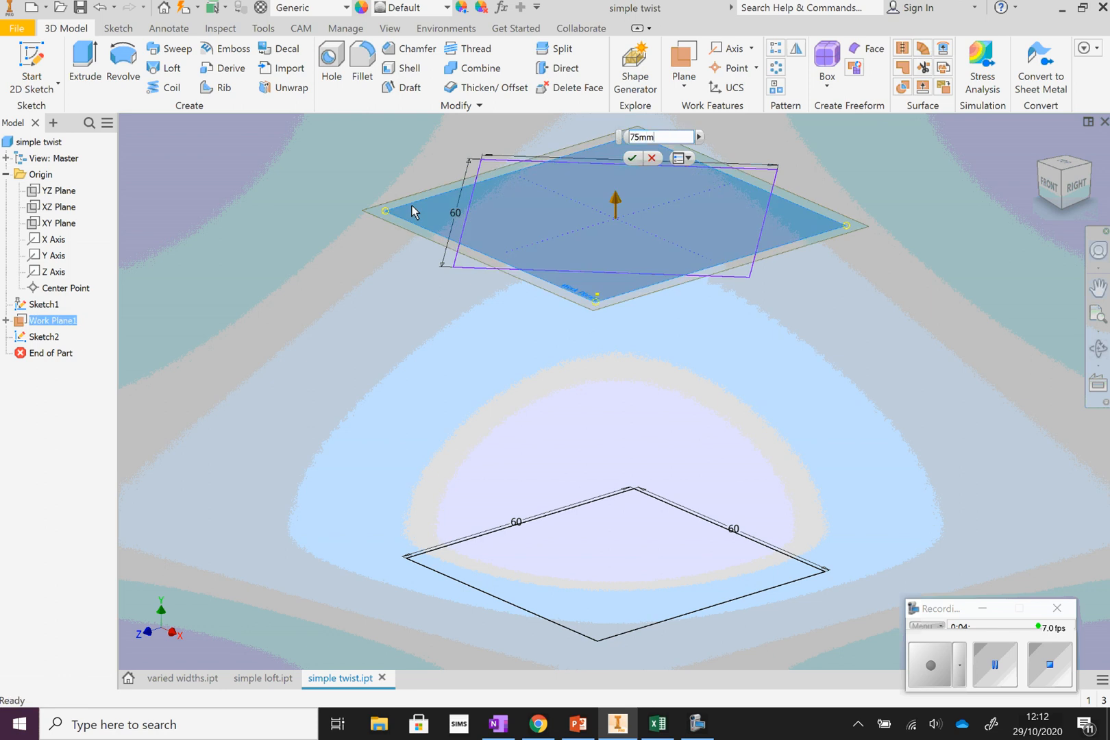
key("Return")
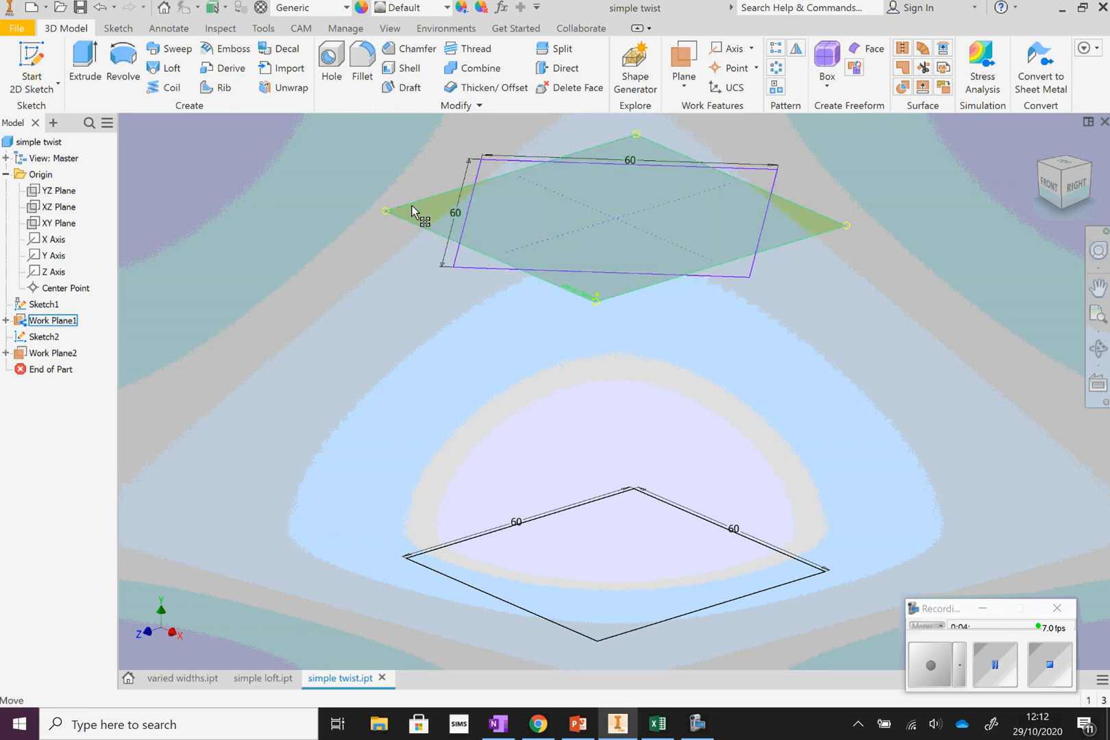
- Start a sketch on the uppermost work plane, draw a 60 by 60 mm square from the origin point, and finish the sketch
left_click(1100, 319)
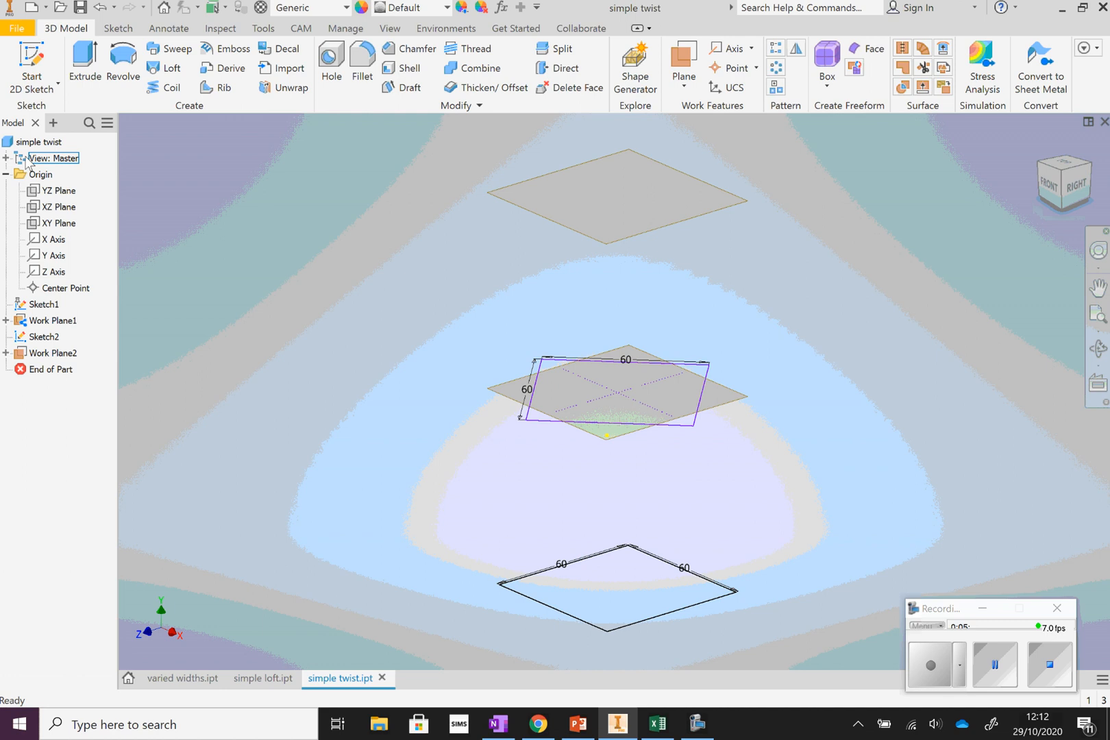
left_click(57, 68)
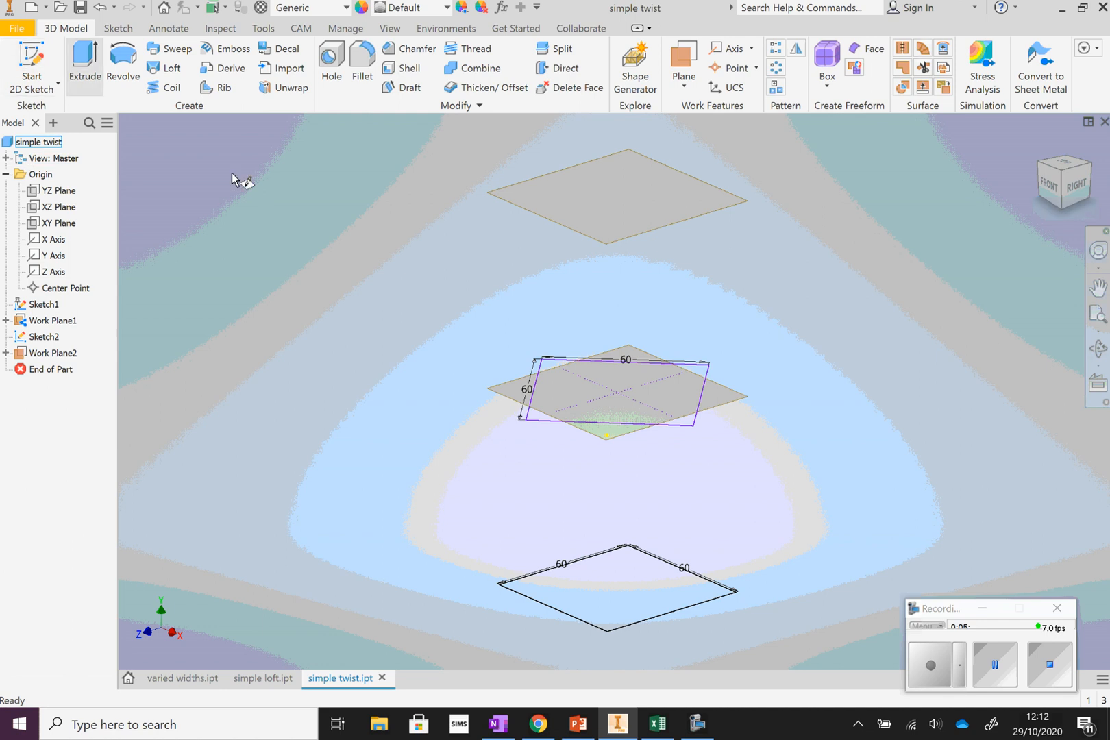
left_click(517, 192)
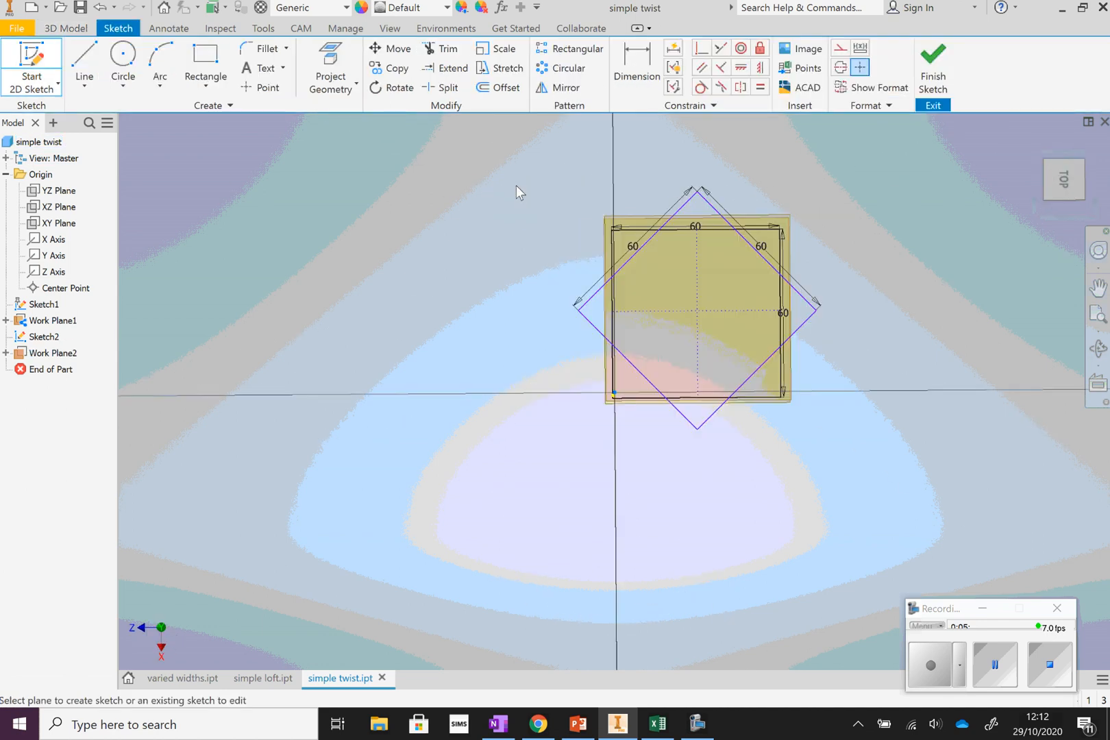
left_click(206, 77)
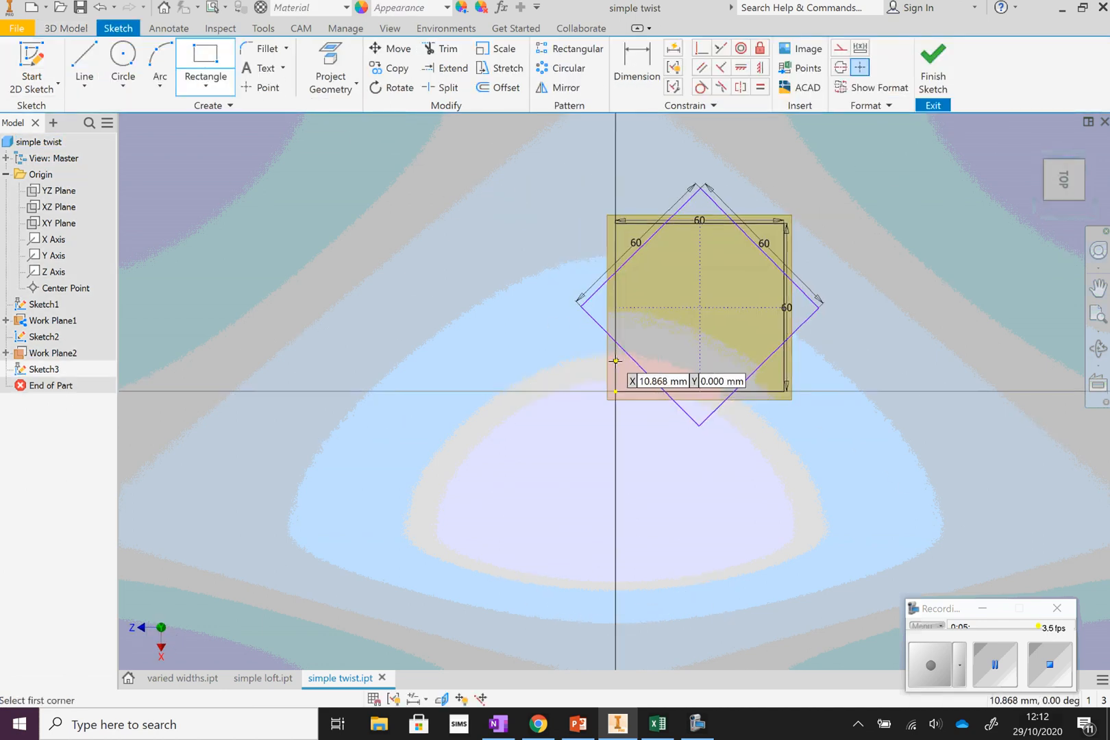
left_click(616, 389)
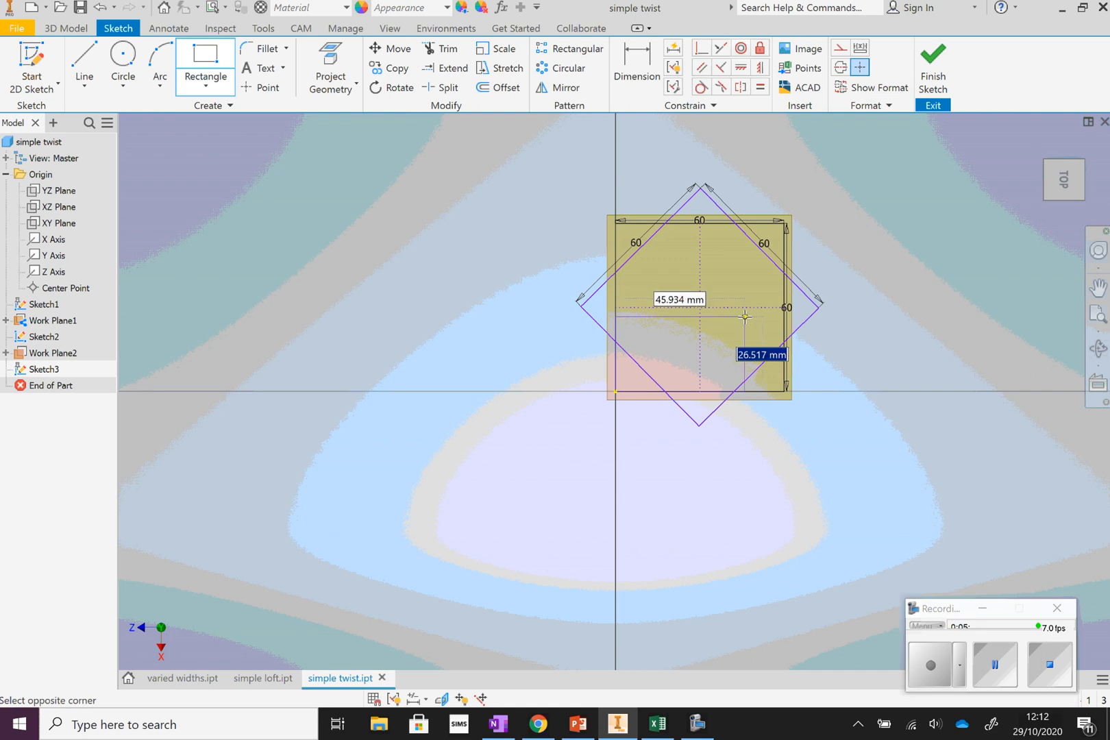
type("60")
key("Tab")
type("6")
type("000")
key("Return")
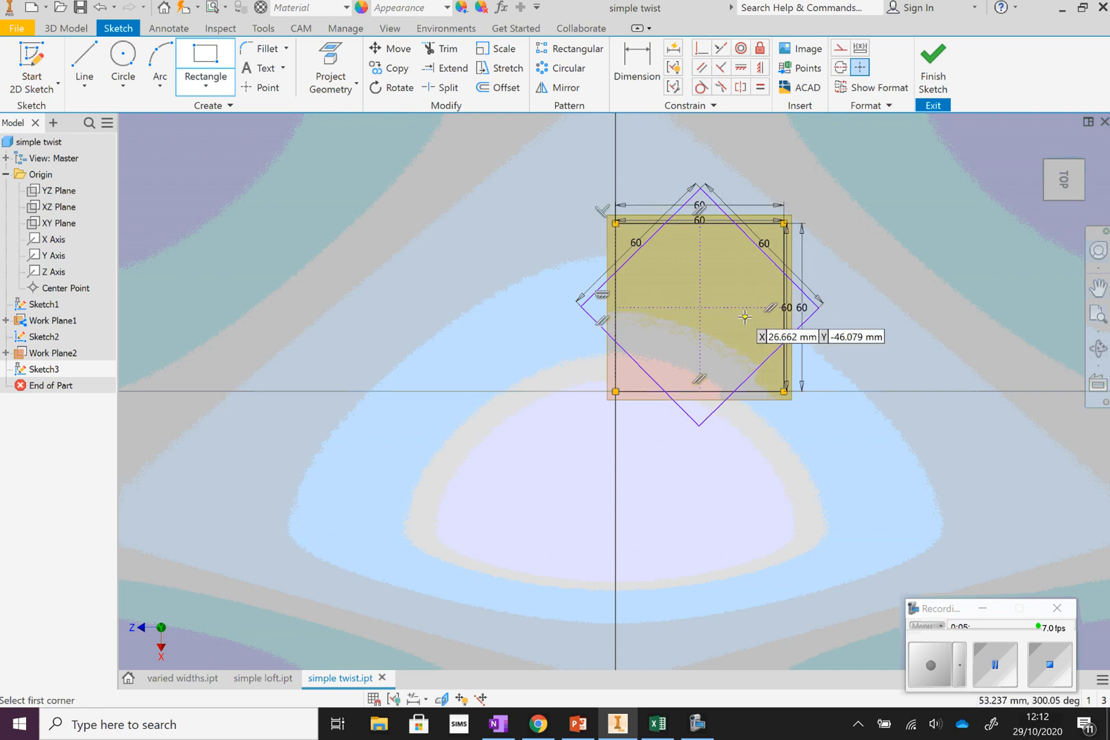
left_click(936, 72)
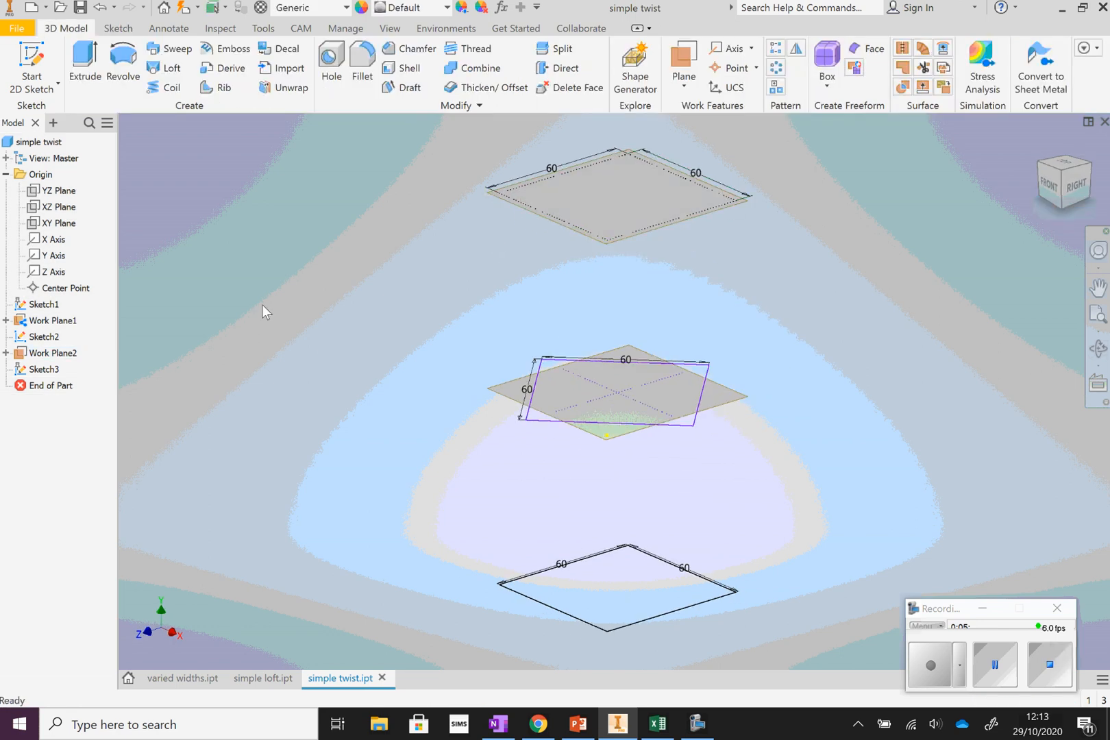
- Reopen the uppermost square's sketch, change its lines to a solid line type, and finish the sketch
double_click(65, 371)
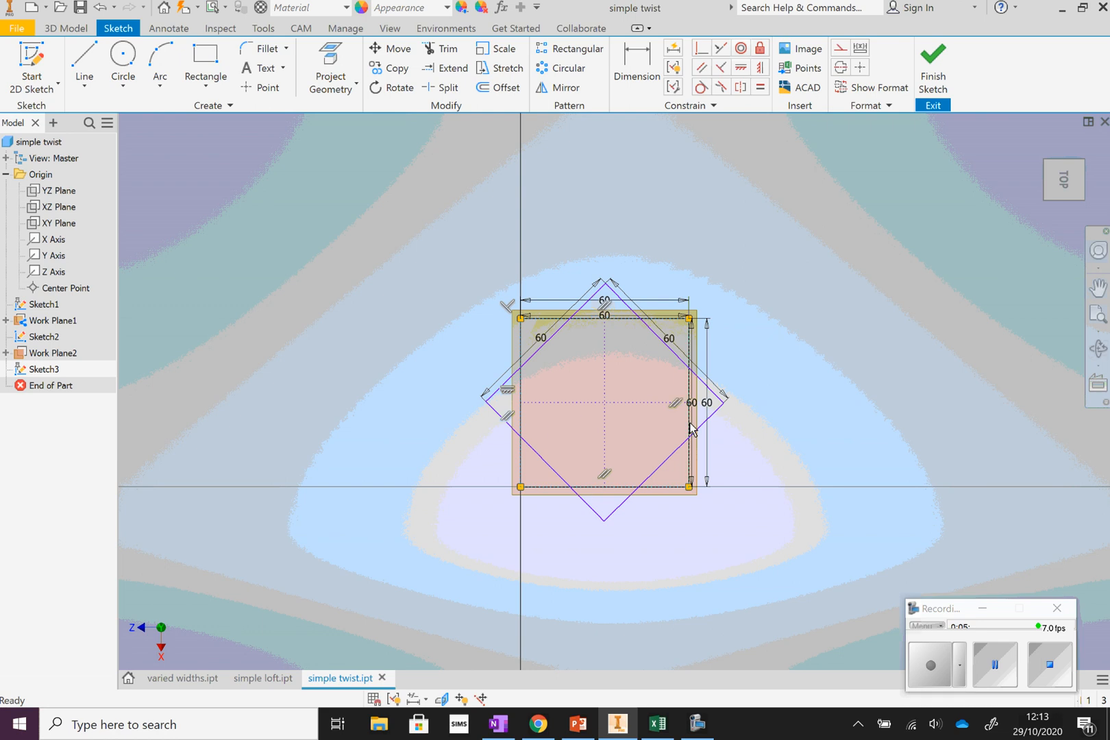
left_click(867, 105)
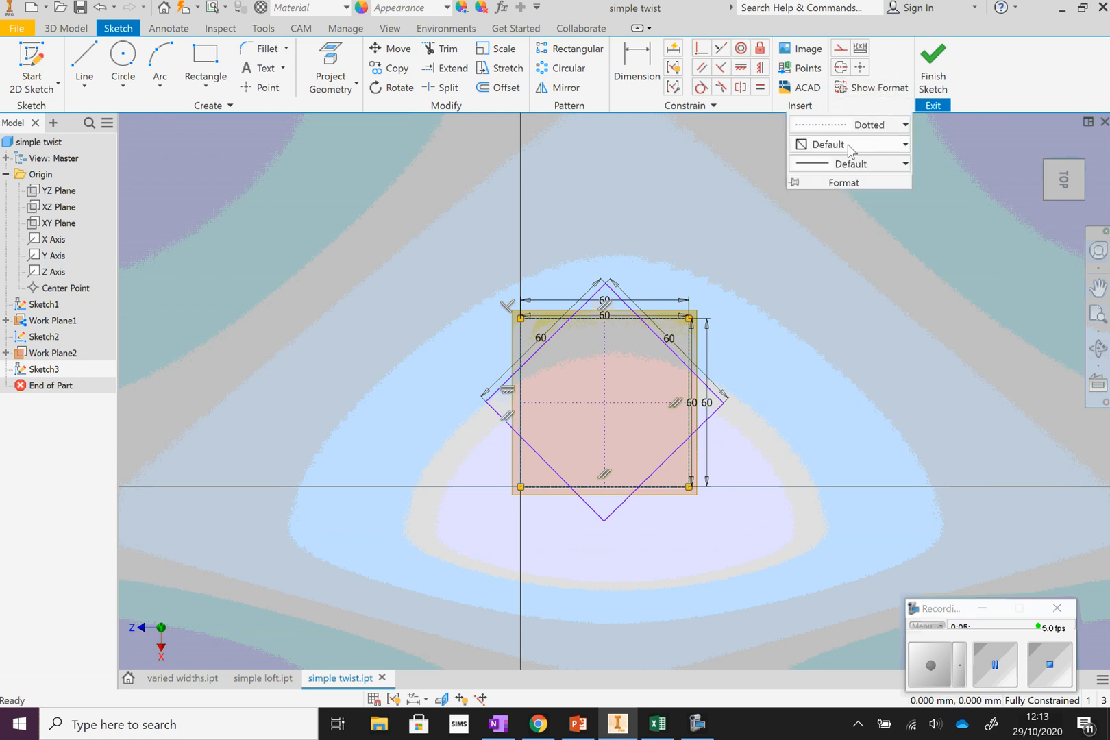
left_click(891, 127)
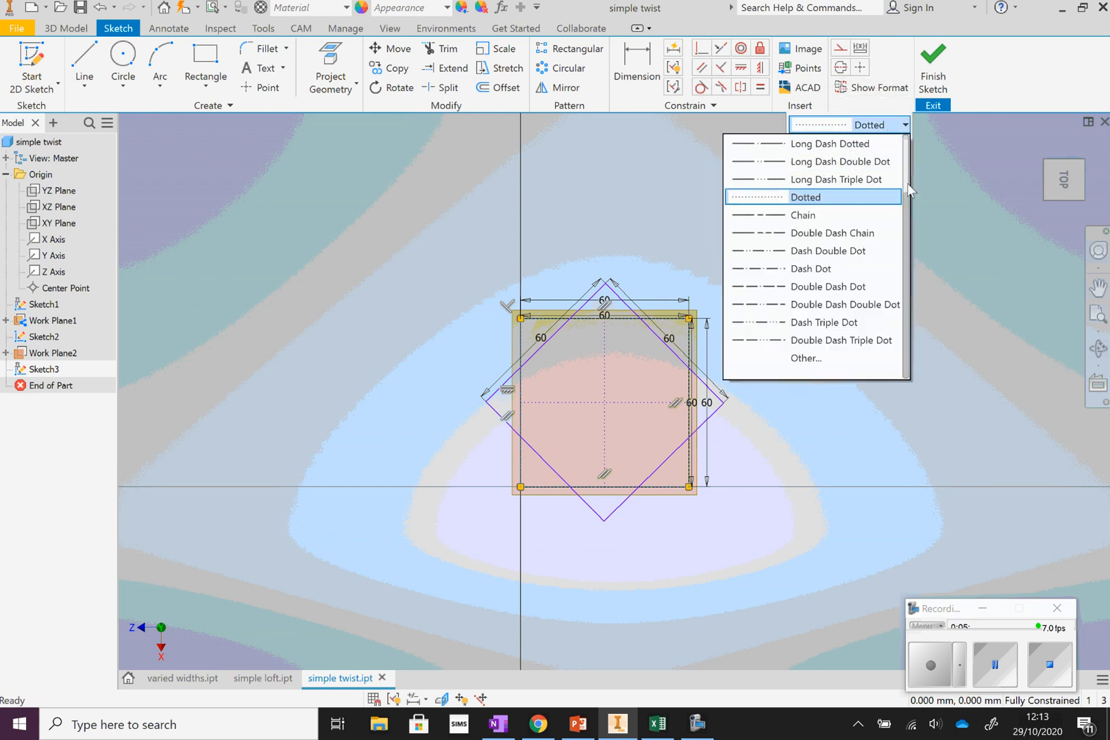
left_click_drag(911, 183, 907, 165)
left_click(830, 145)
left_click(798, 292)
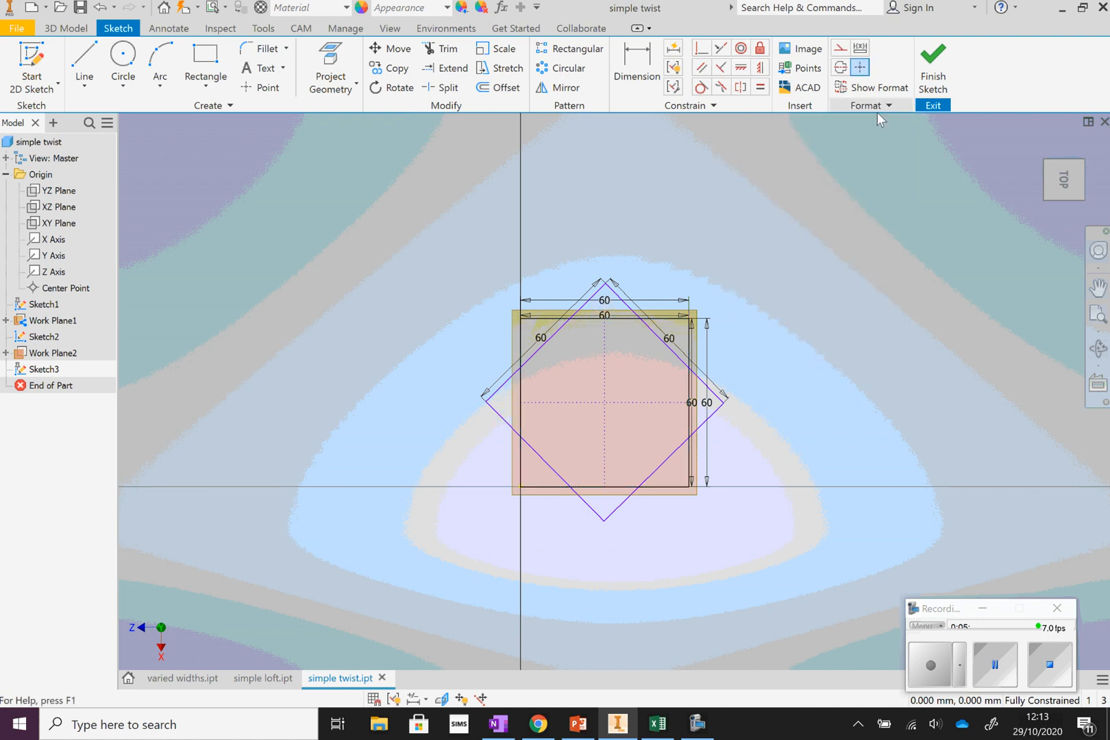
left_click(933, 69)
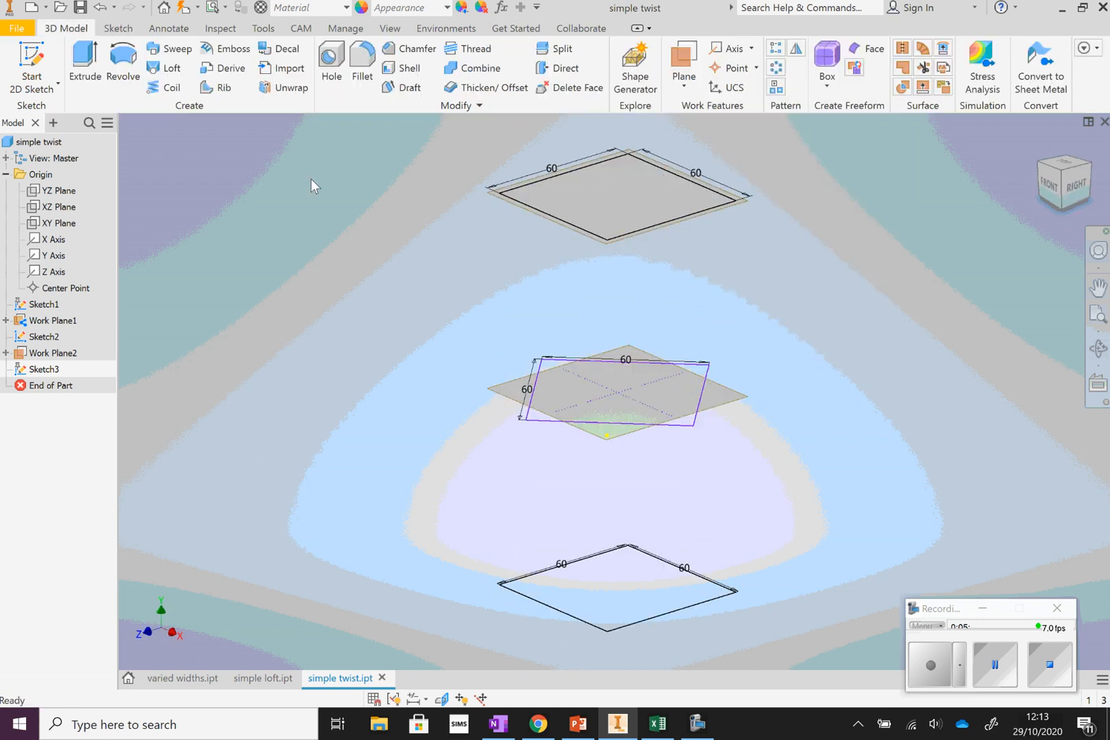
- Loft a twisted solid through the bottom, rotated middle and top square sketches, in that order
left_click(171, 70)
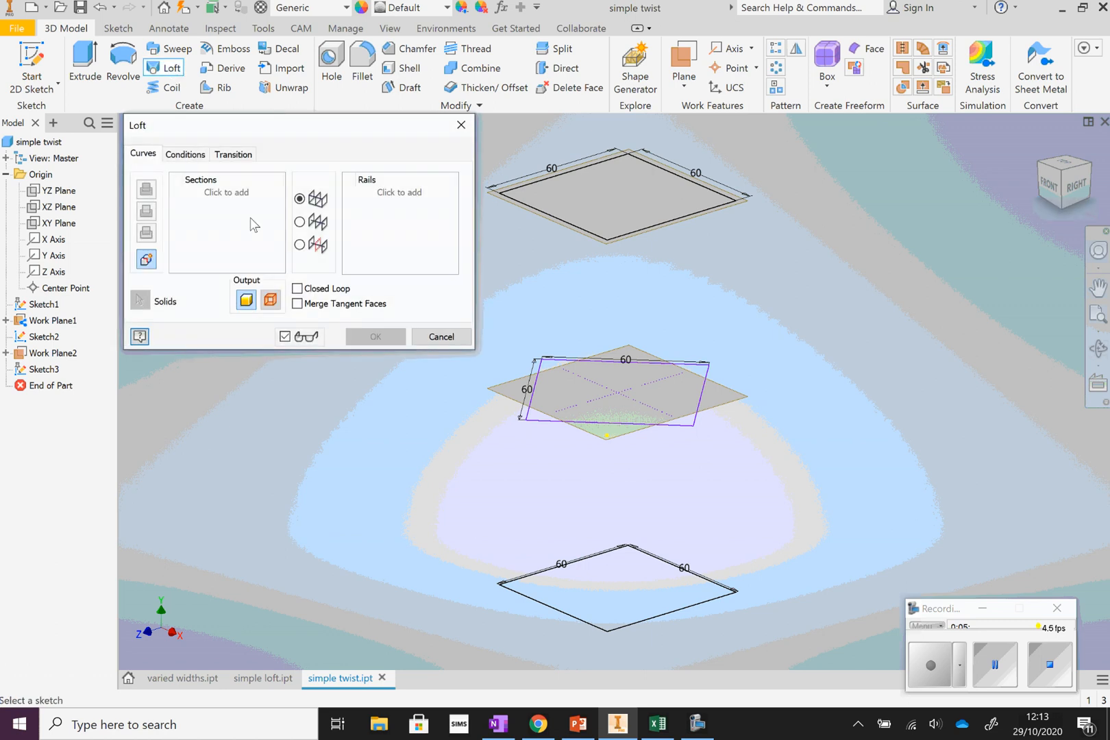
left_click(526, 596)
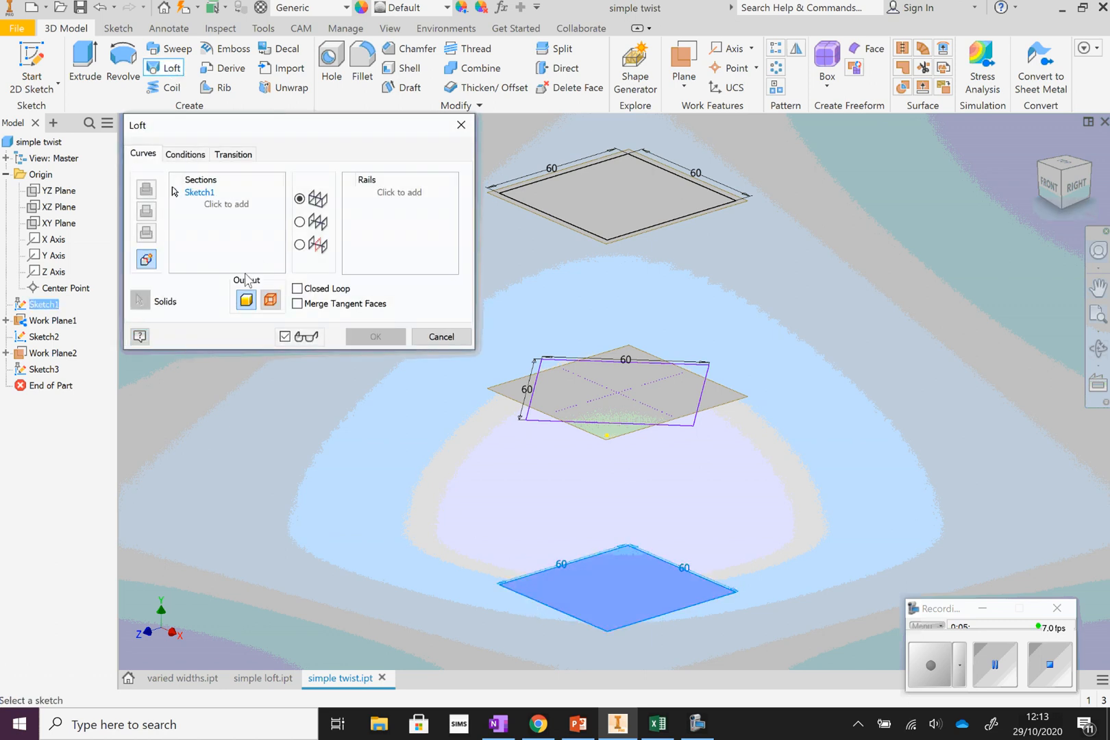
left_click(231, 205)
left_click(541, 423)
left_click(227, 217)
left_click(660, 259)
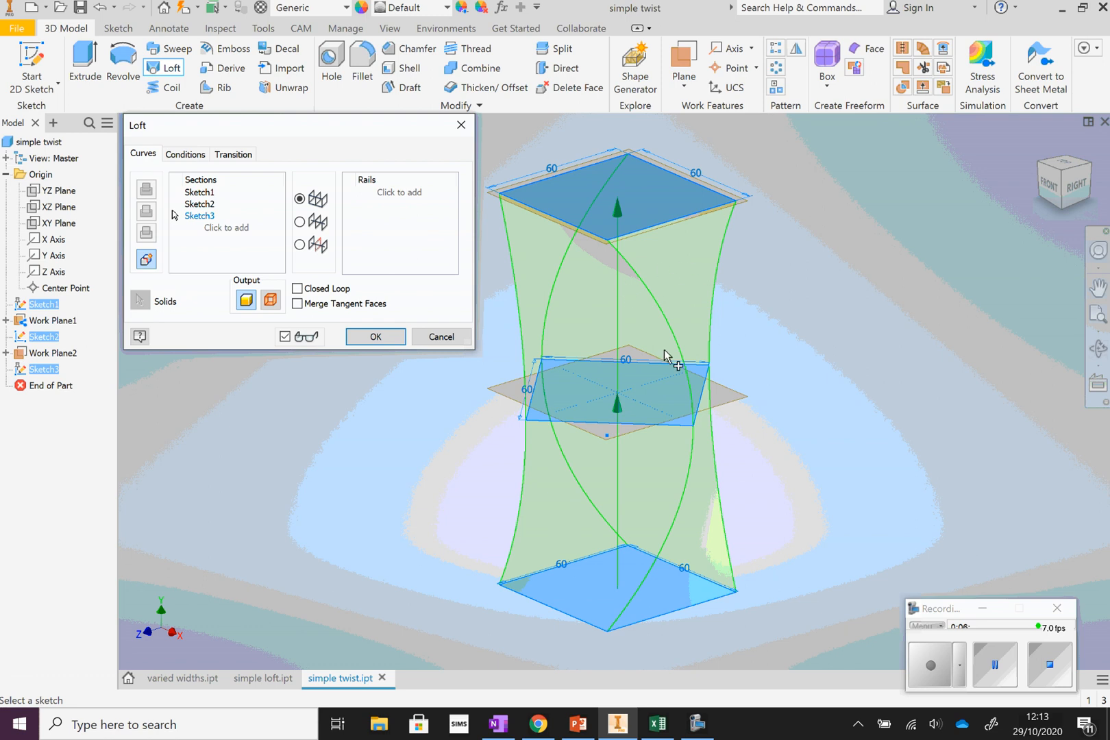
left_click(375, 336)
left_click(1099, 348)
left_click_drag(716, 374, 488, 534)
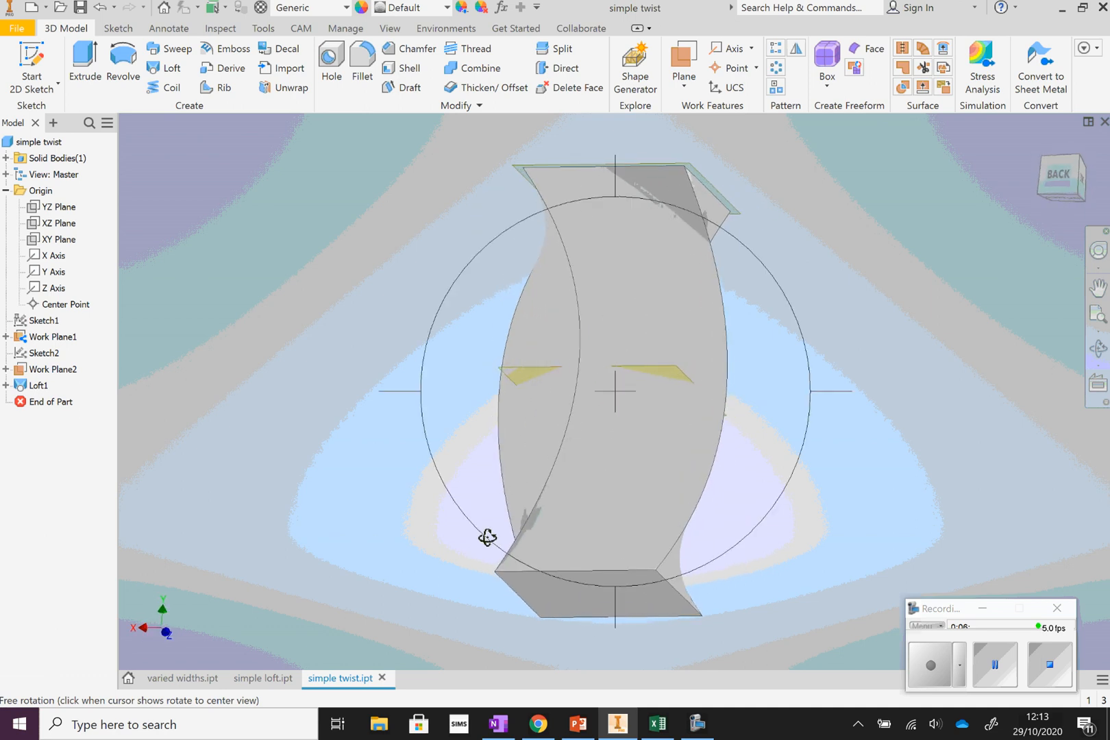
- Loft a twisted solid through the five stacked 60 mm square sketches, selecting them in order from bottom to top
left_click_drag(658, 370, 534, 307)
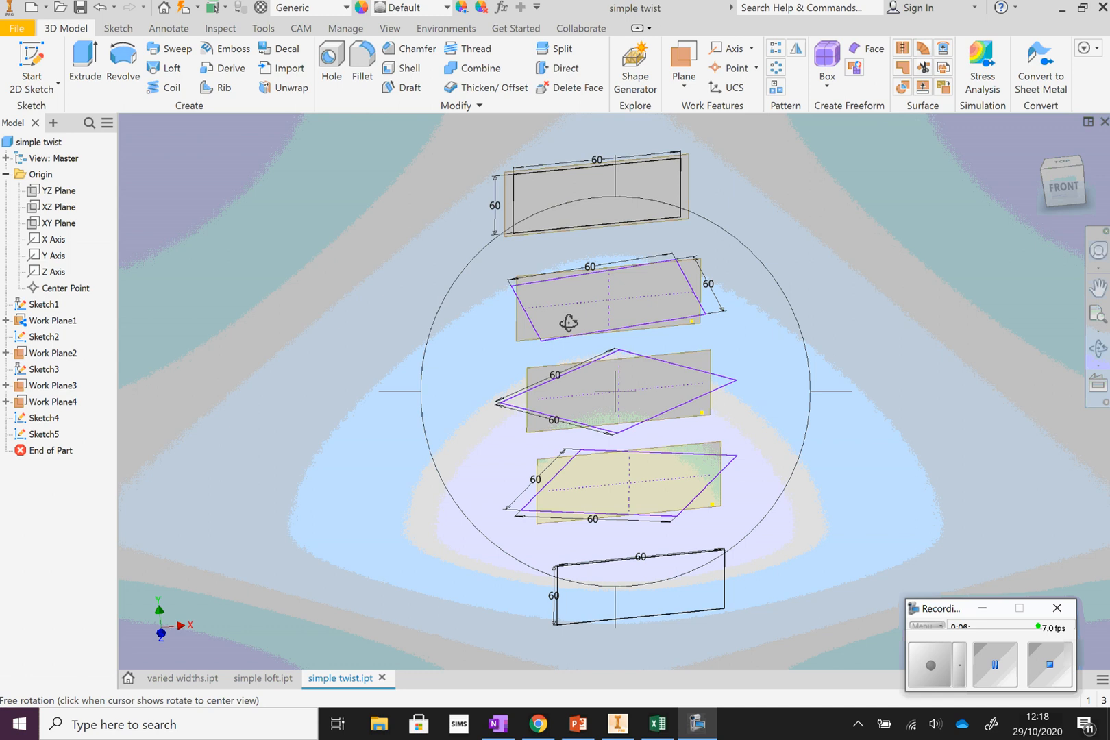
left_click(172, 68)
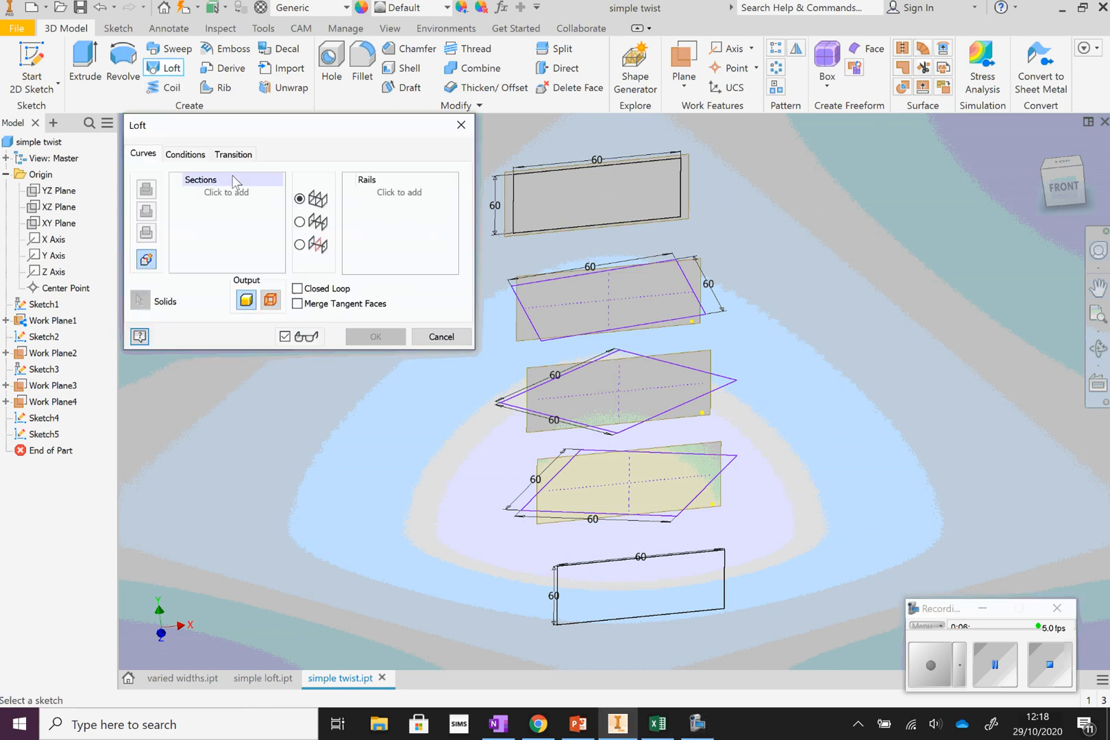
left_click(610, 623)
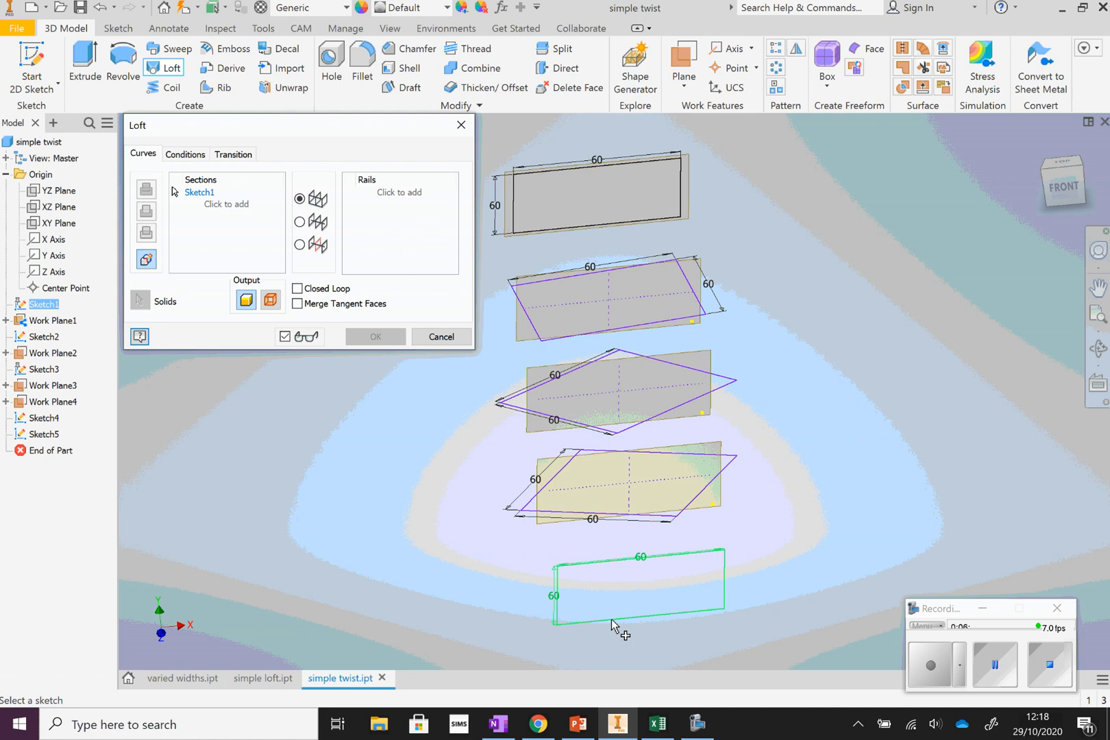
left_click(217, 204)
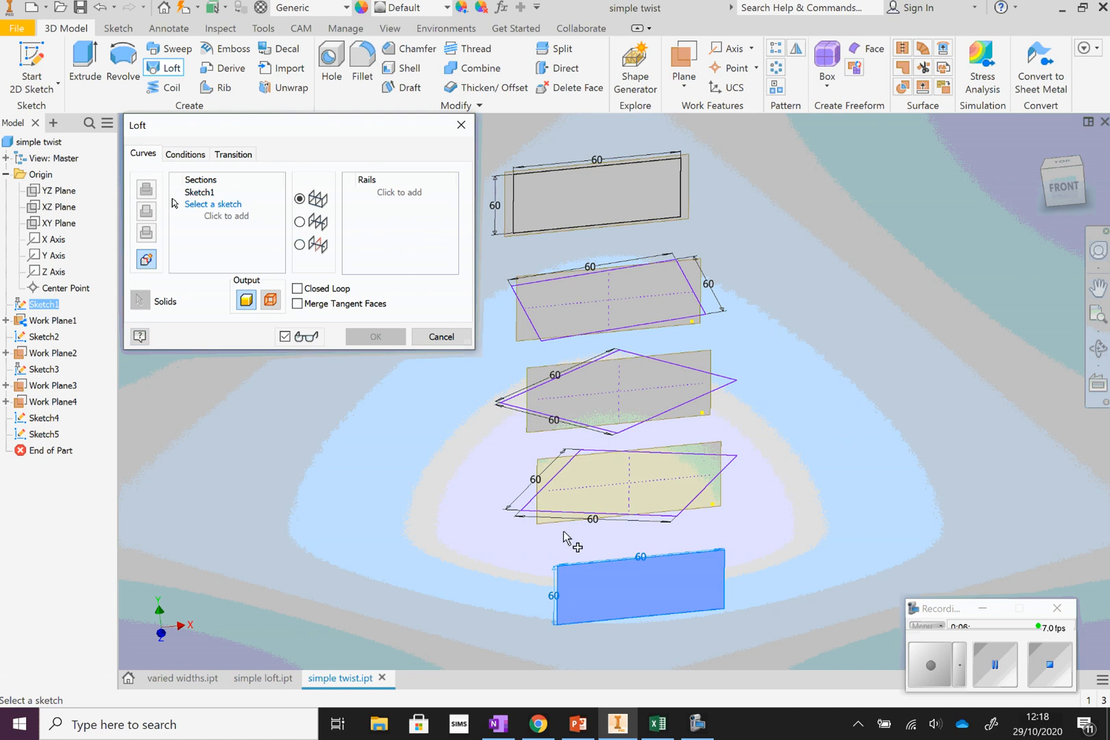
left_click(566, 511)
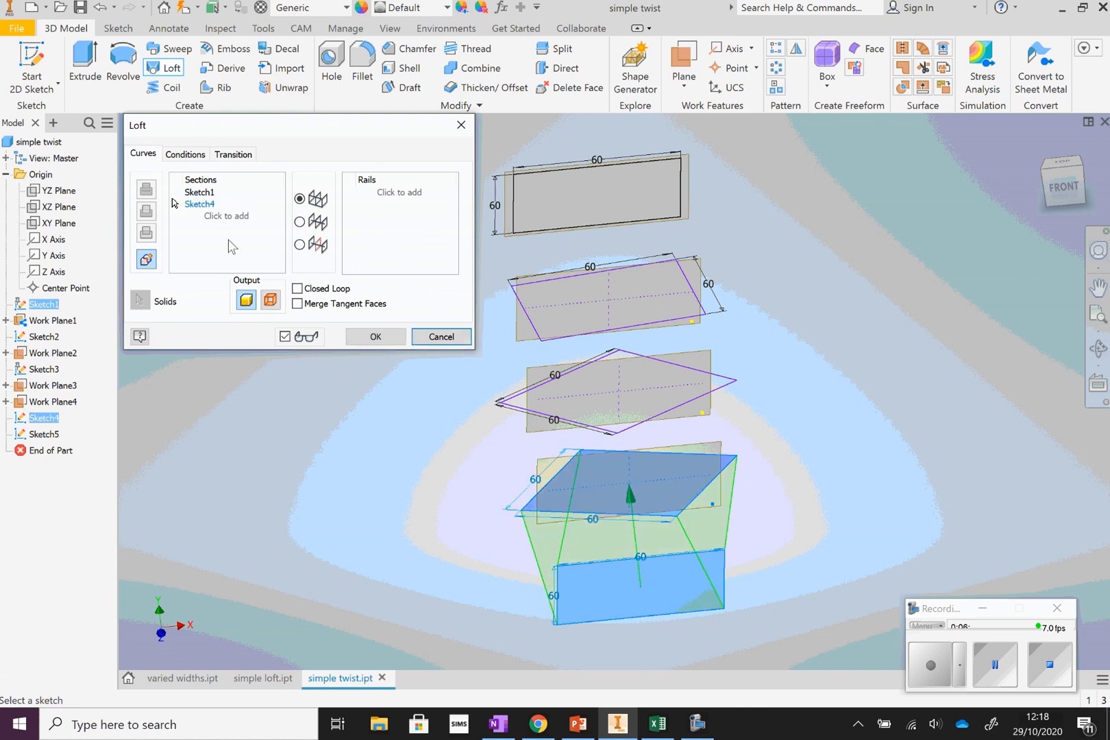
left_click(247, 218)
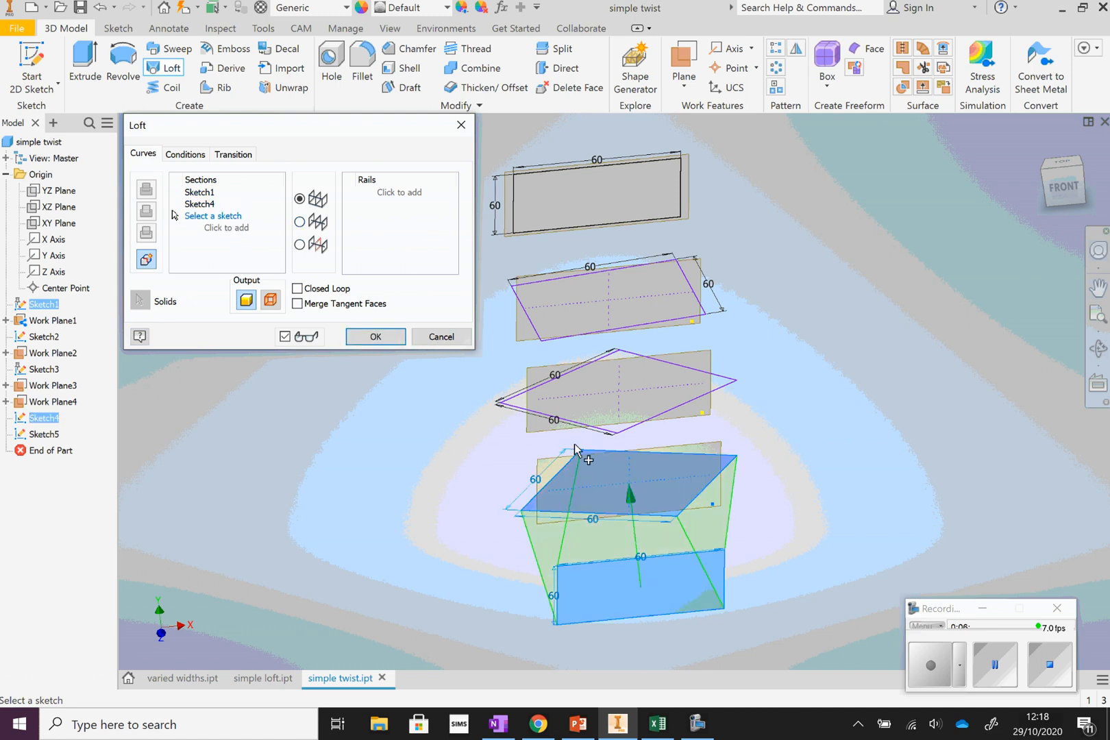
left_click(632, 428)
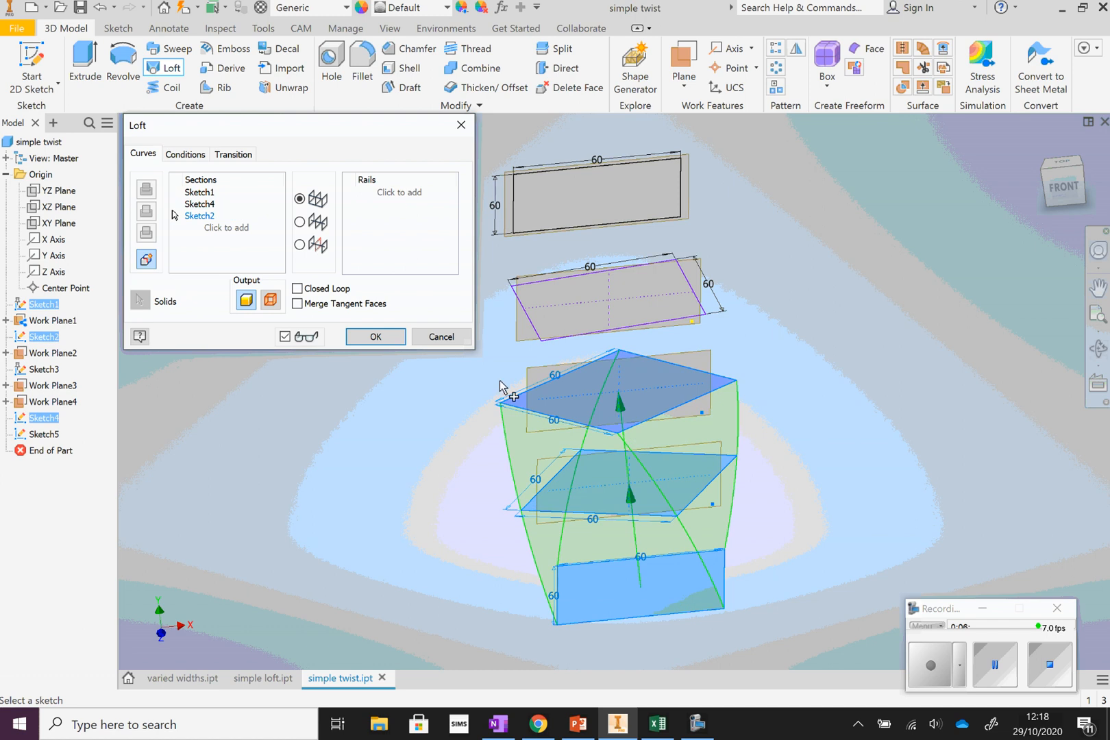
left_click(228, 228)
left_click(579, 341)
left_click(227, 241)
left_click(545, 244)
left_click(377, 336)
- Shell the twisted solid with its top face removed so that it becomes an open vase
left_click(1097, 348)
left_click_drag(583, 379, 495, 308)
left_click(402, 68)
left_click(630, 251)
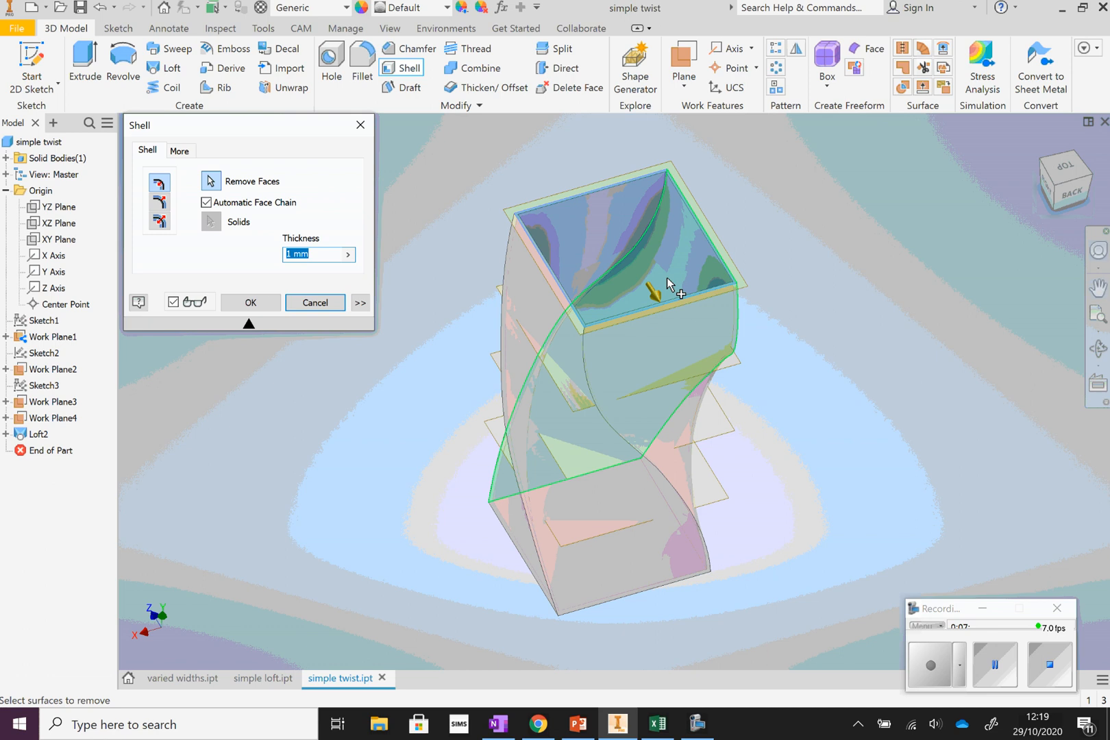
key("Return")
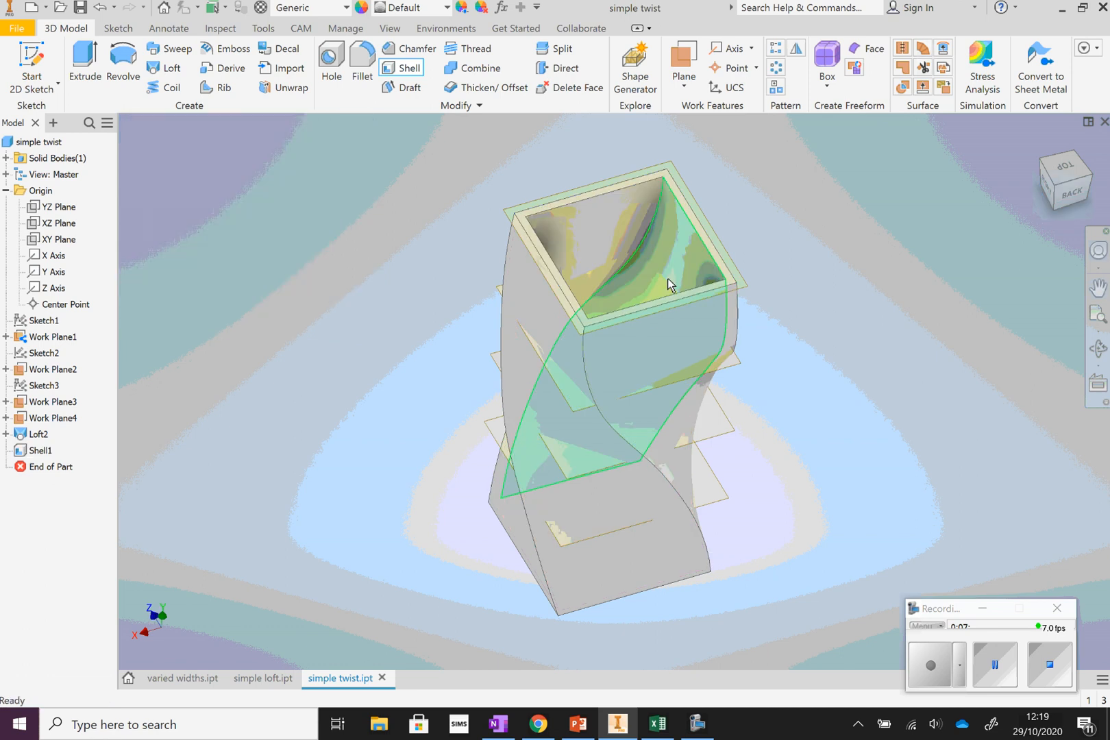
- Hide all four offset work planes around the twisted vase
right_click(53, 417)
left_click(92, 501)
right_click(53, 402)
left_click(88, 499)
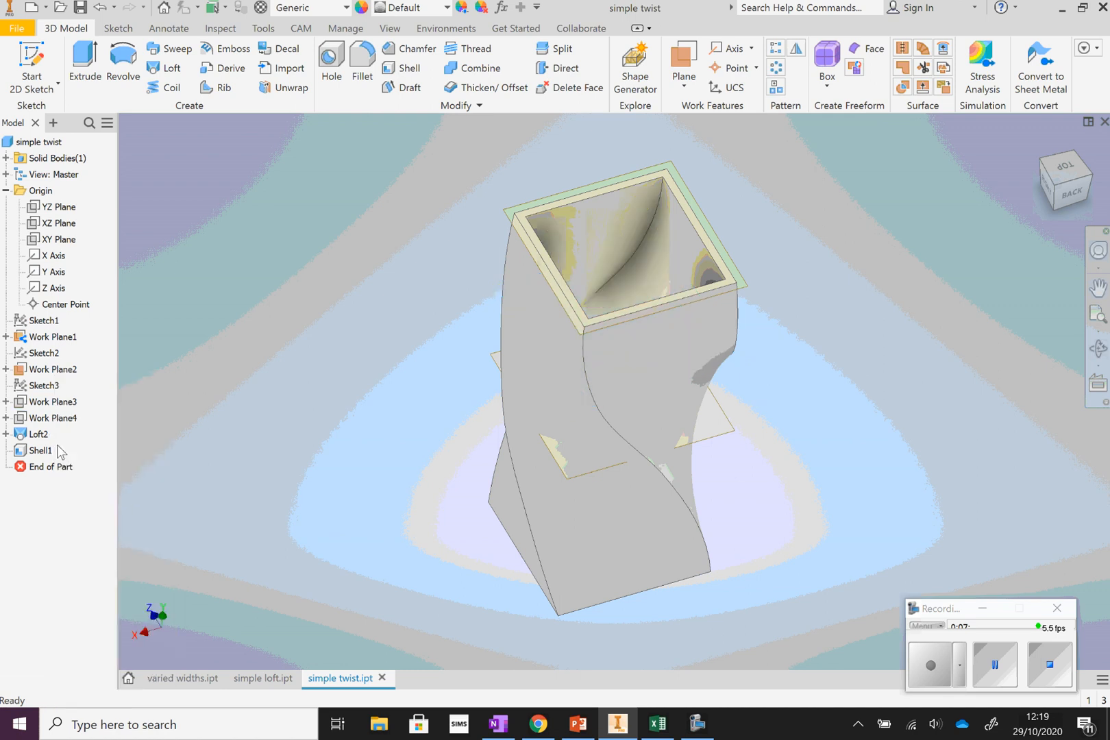
right_click(53, 369)
left_click(86, 492)
right_click(53, 336)
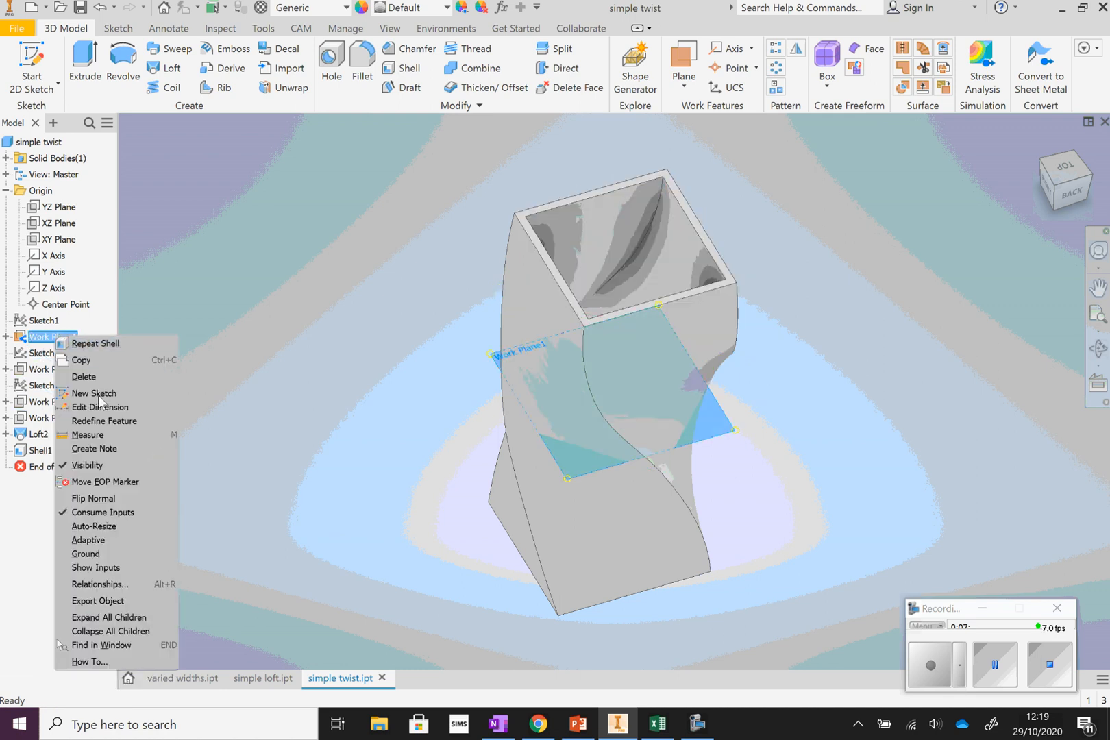
left_click(100, 462)
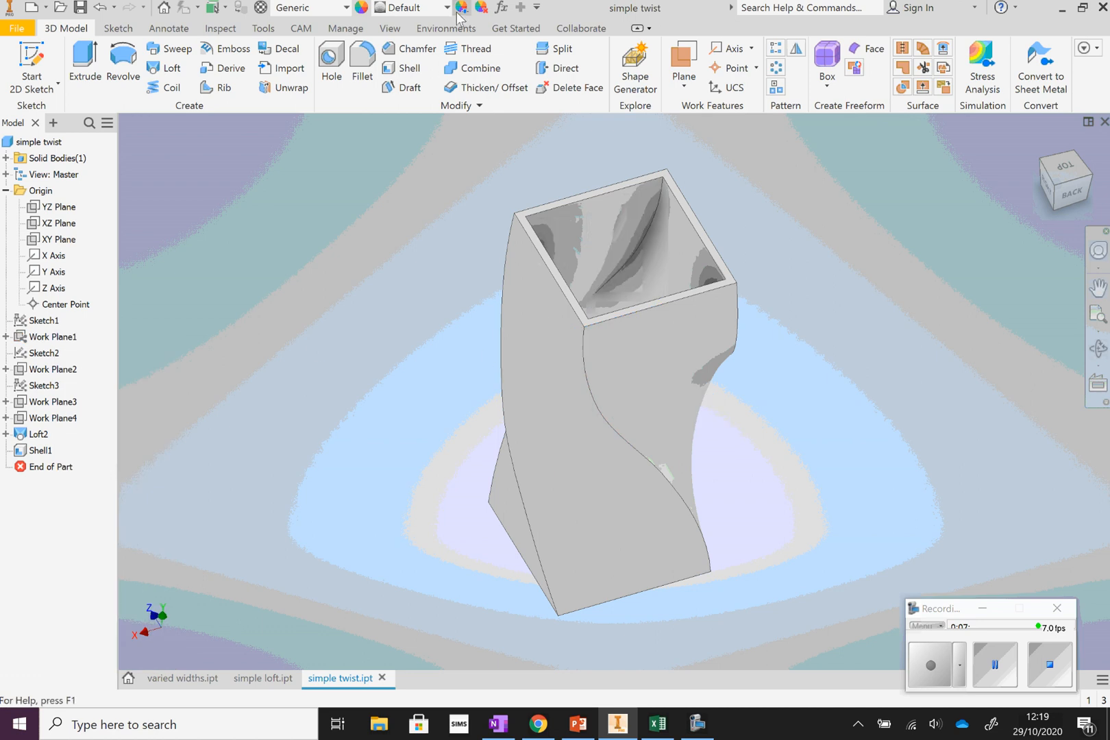
- Apply the Canary appearance to the twisted vase and inspect it from another side
left_click(430, 8)
scroll(455, 72, "up", 15)
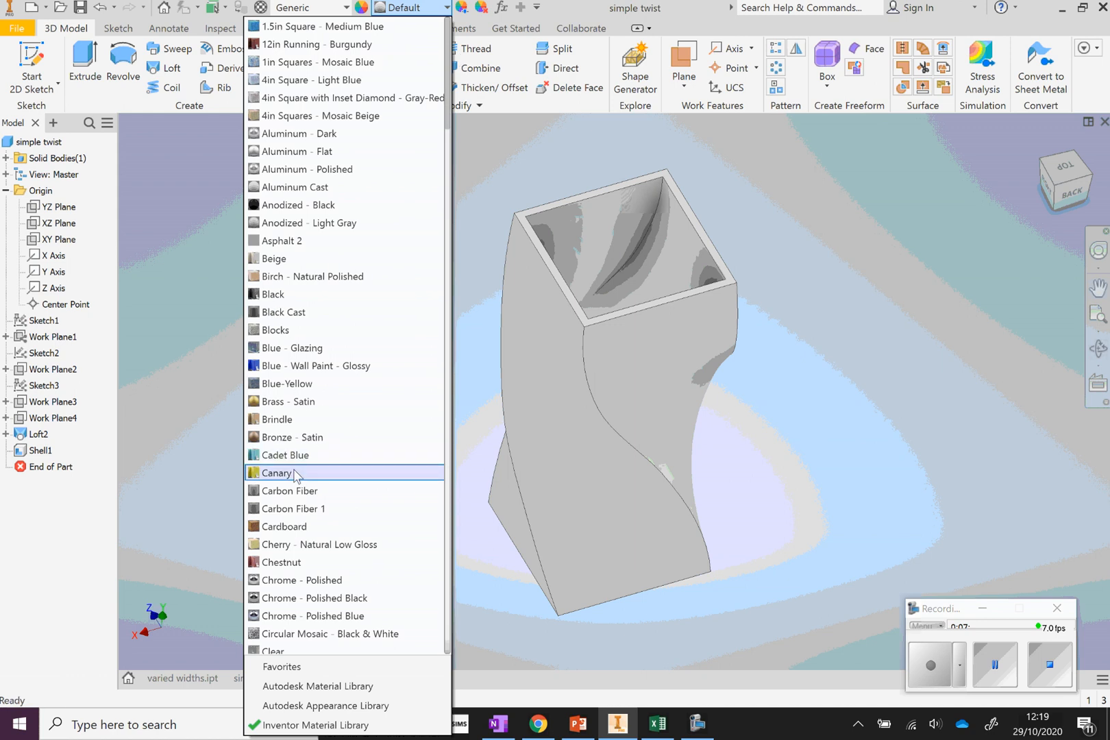
left_click(282, 474)
left_click(1098, 348)
left_click_drag(651, 368, 608, 394)
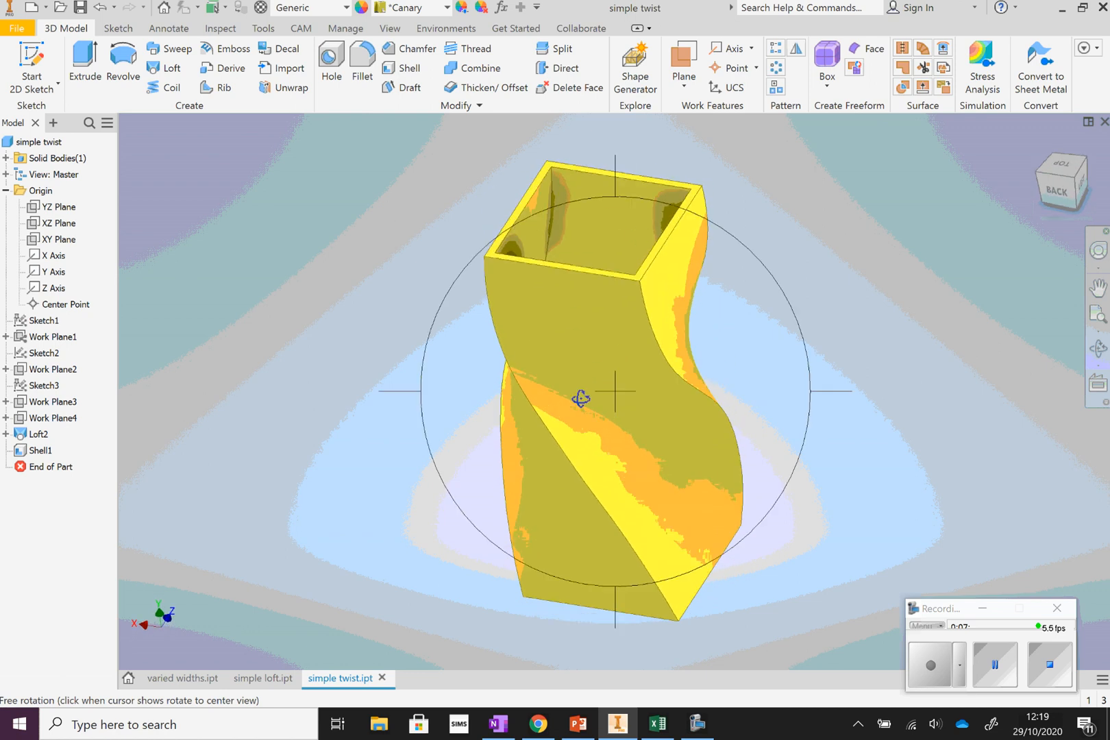
- Check the Twisted vase evidence page in OneNote for the required vase designs and return to Inventor
left_click(498, 723)
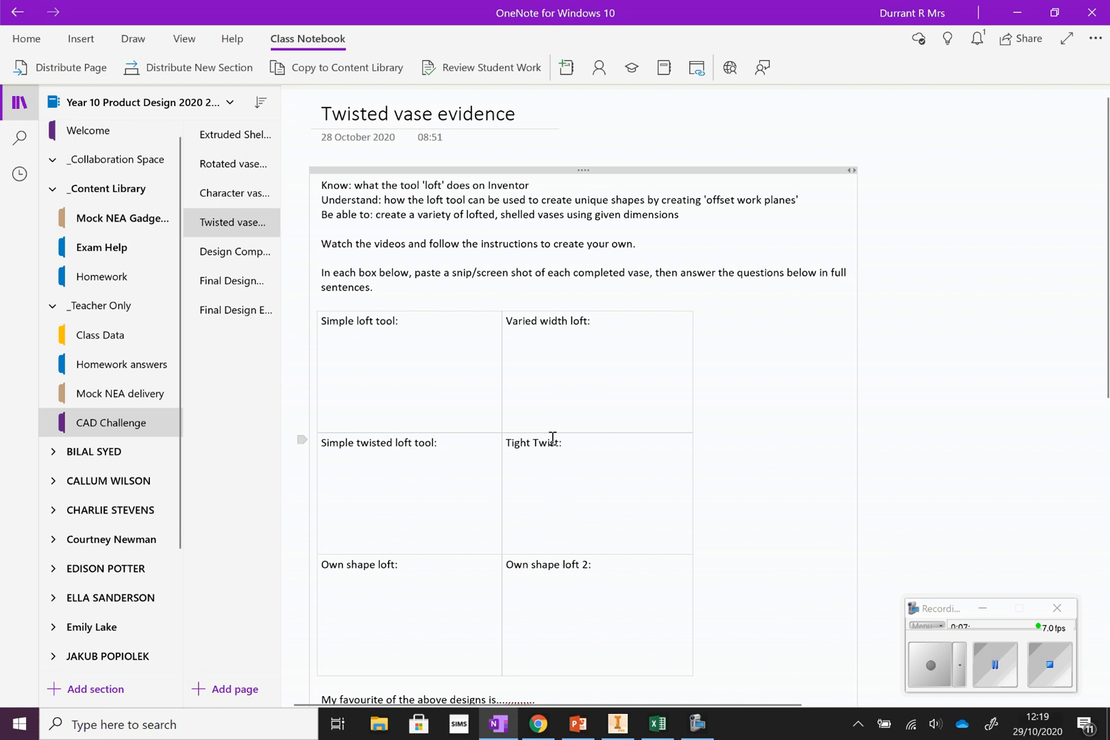
left_click(617, 727)
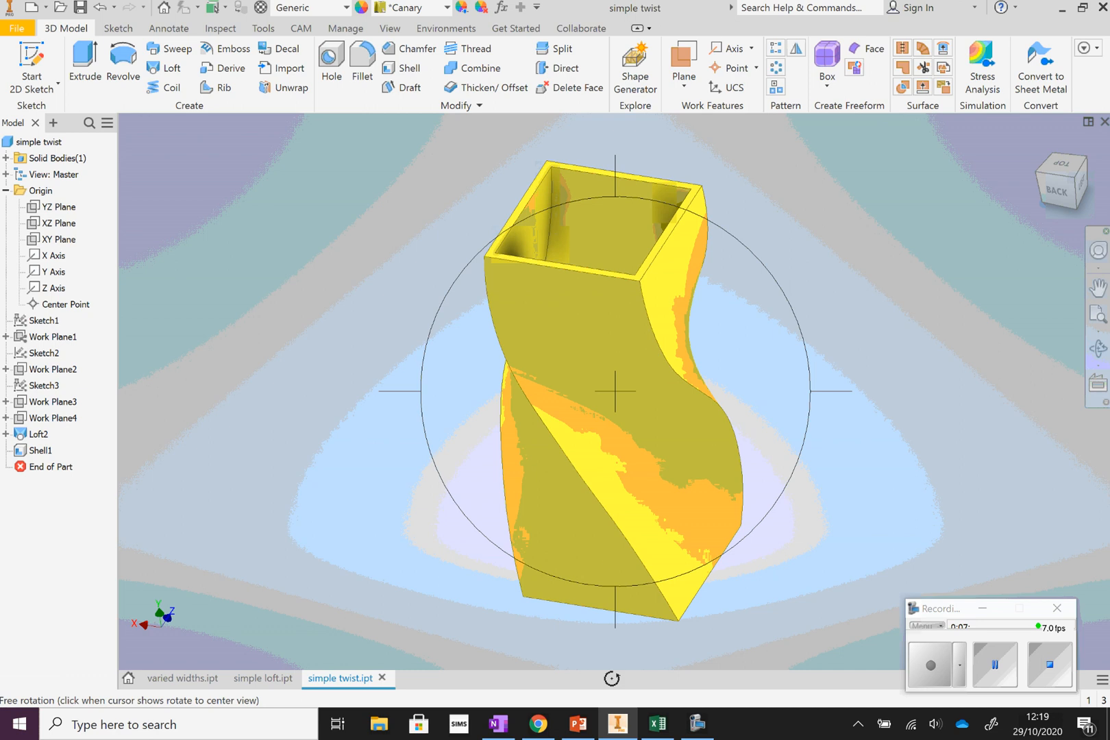
left_click(931, 663)
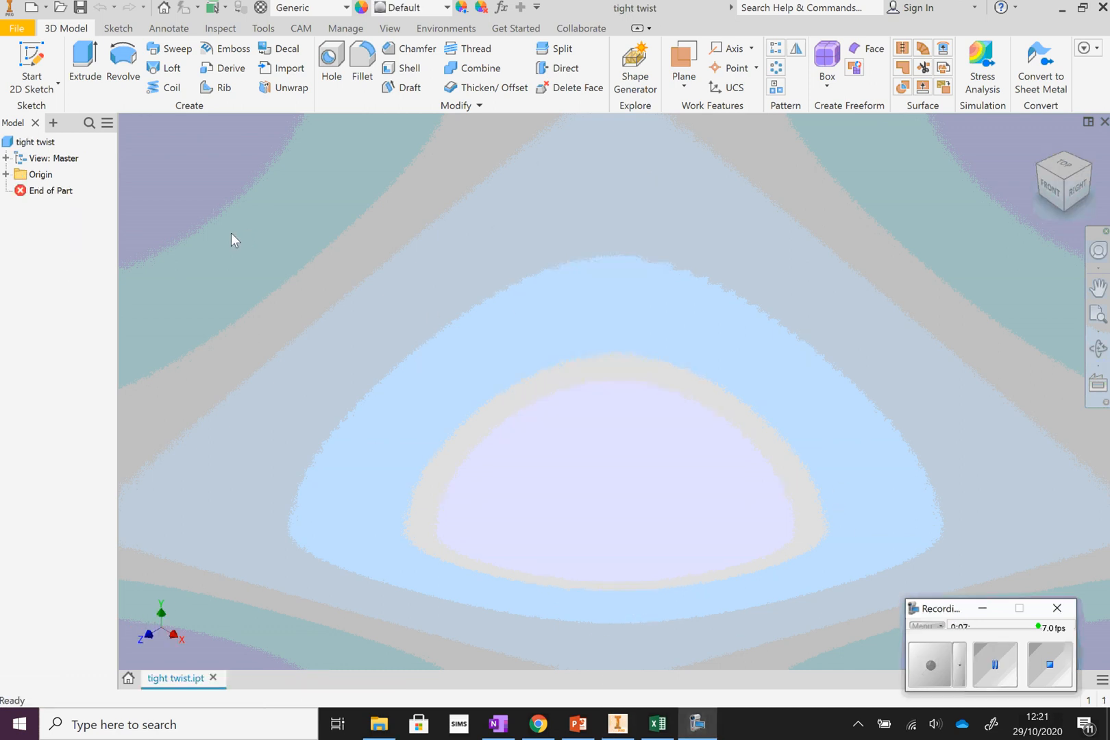
- In the tight twist part, start a sketch on the XZ plane, draw a 60 by 60 mm square from the origin, and finish the sketch
double_click(31, 140)
left_click(46, 64)
left_click(448, 395)
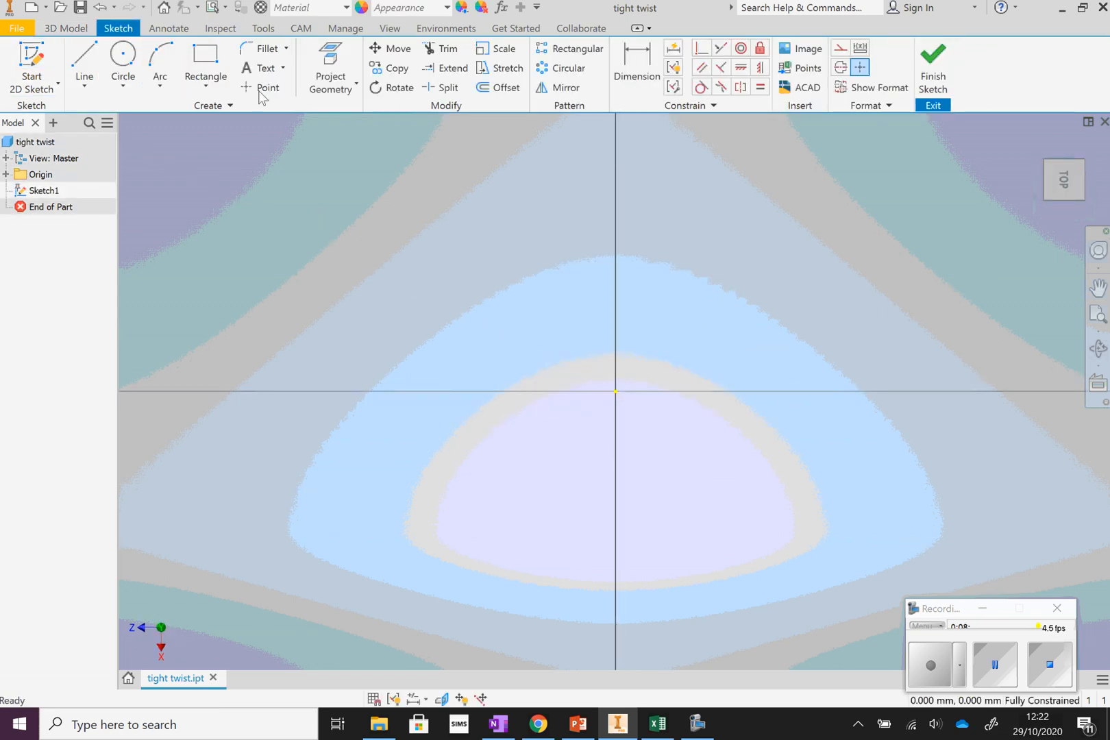
left_click(208, 82)
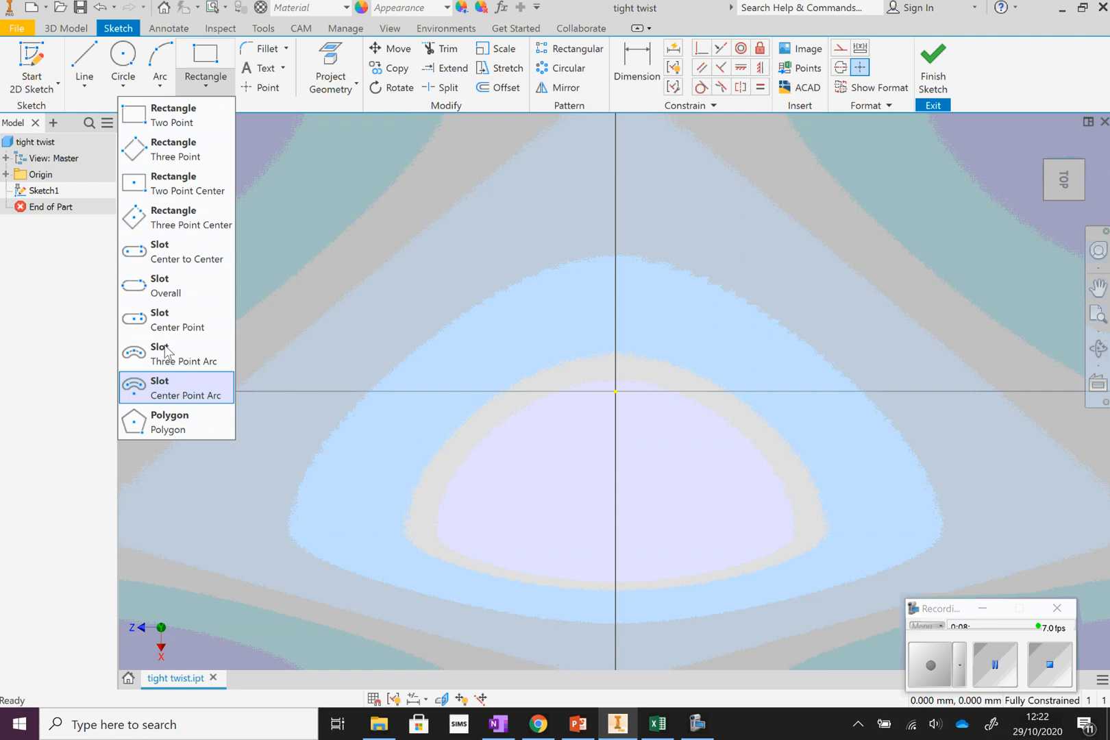
left_click(175, 111)
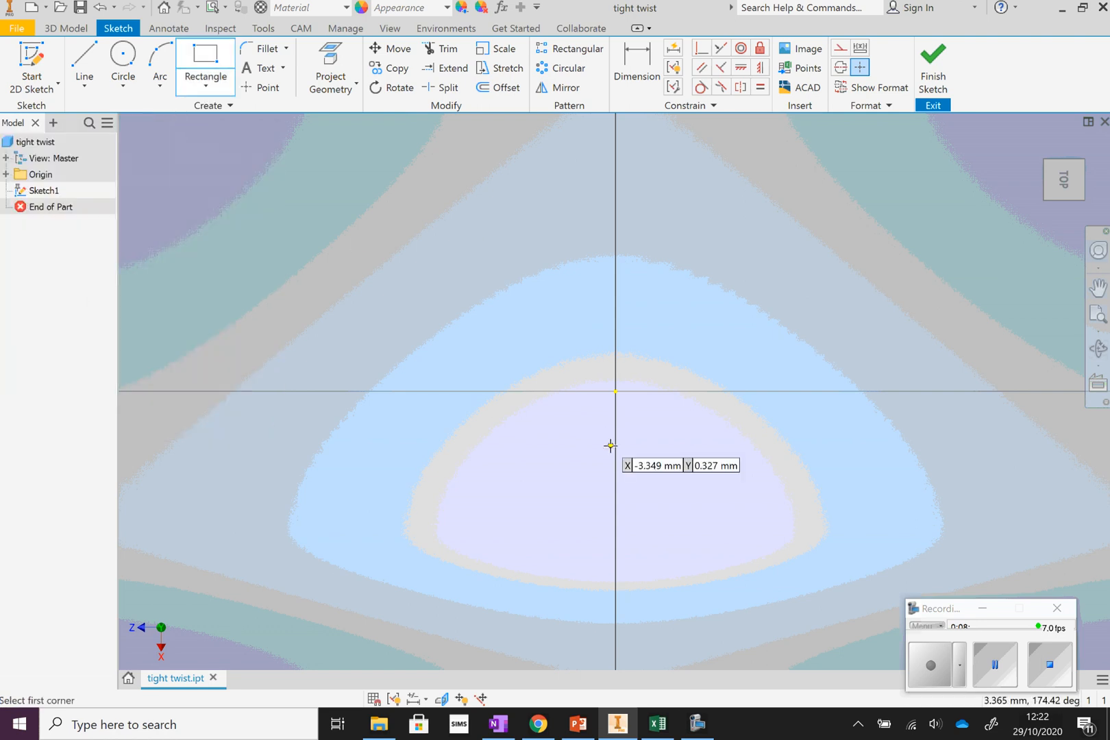
left_click(616, 391)
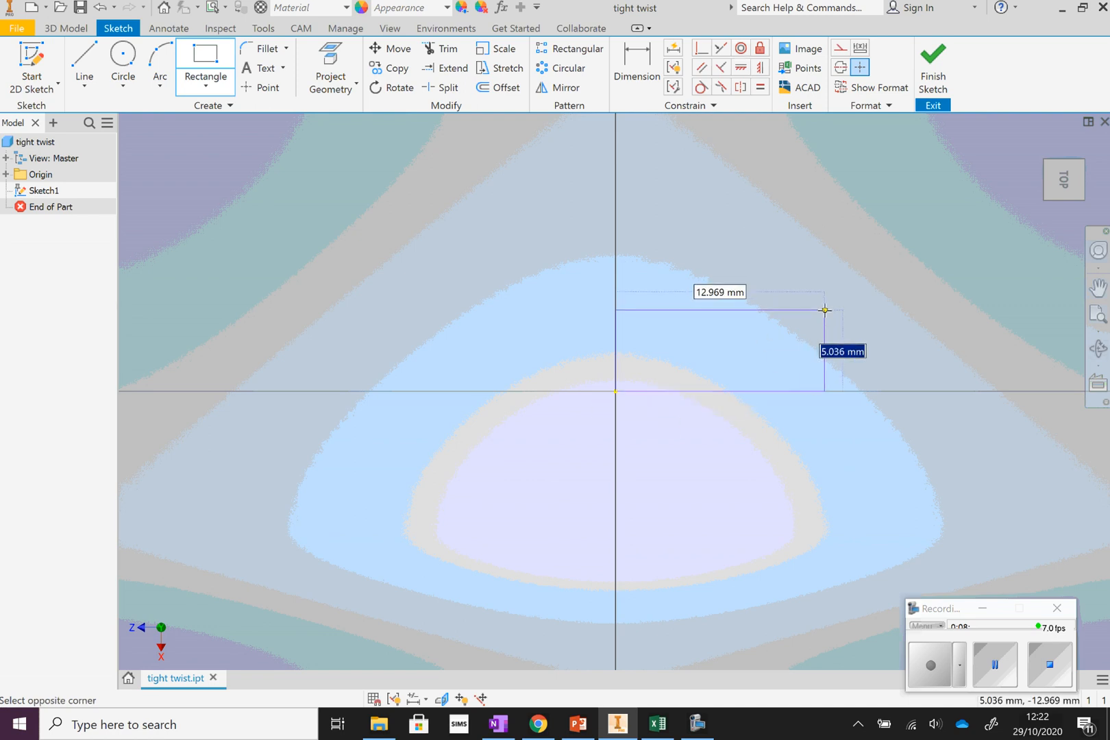
type("60")
key("Tab")
type("60")
key("Tab")
key("Return")
left_click(1099, 314)
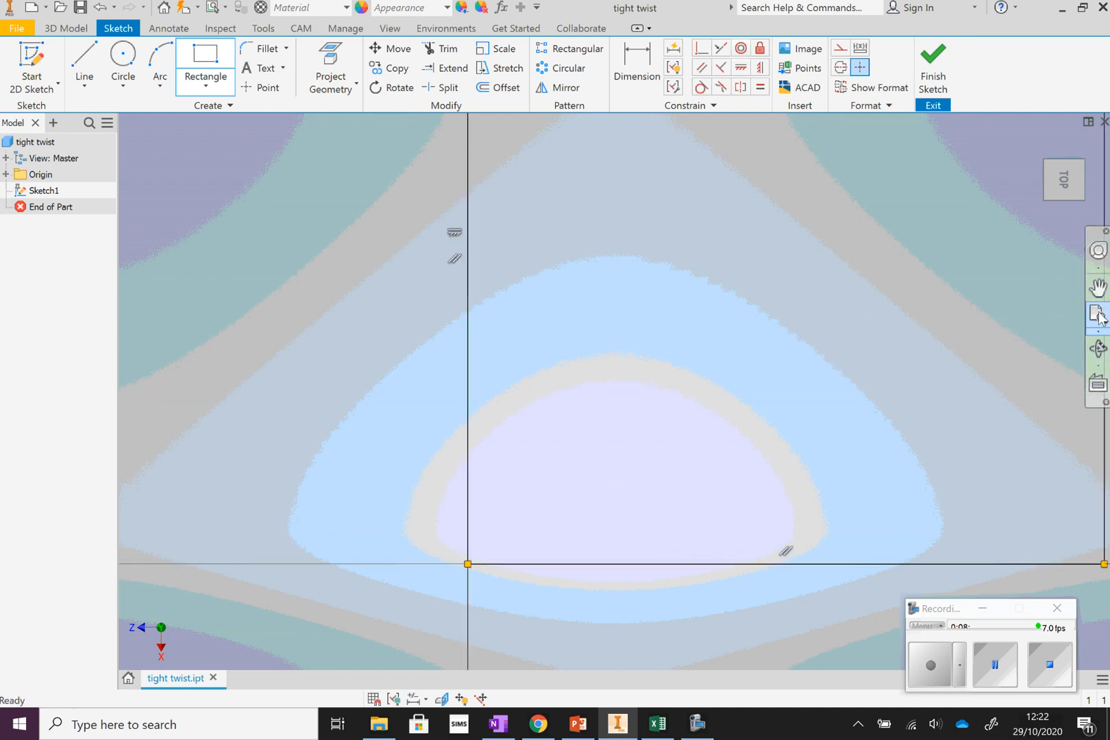
left_click(952, 92)
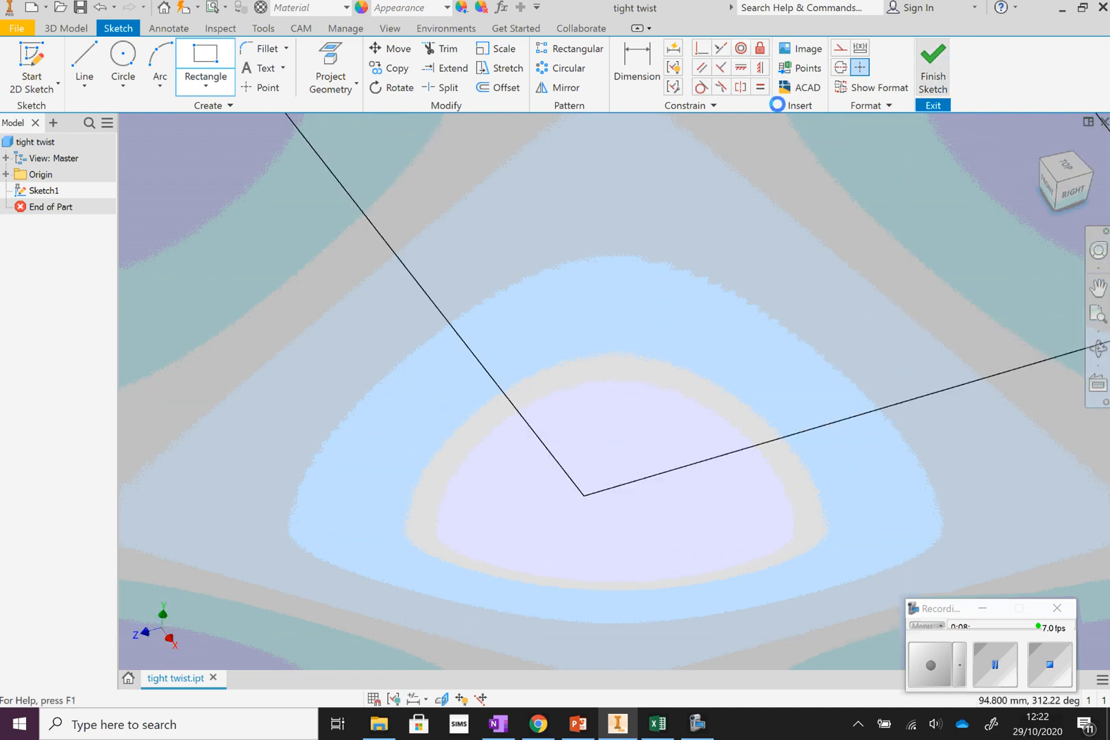
- Create a work plane offset 25 mm above the XZ origin plane
left_click(684, 86)
left_click(575, 148)
left_click(5, 174)
left_click(55, 206)
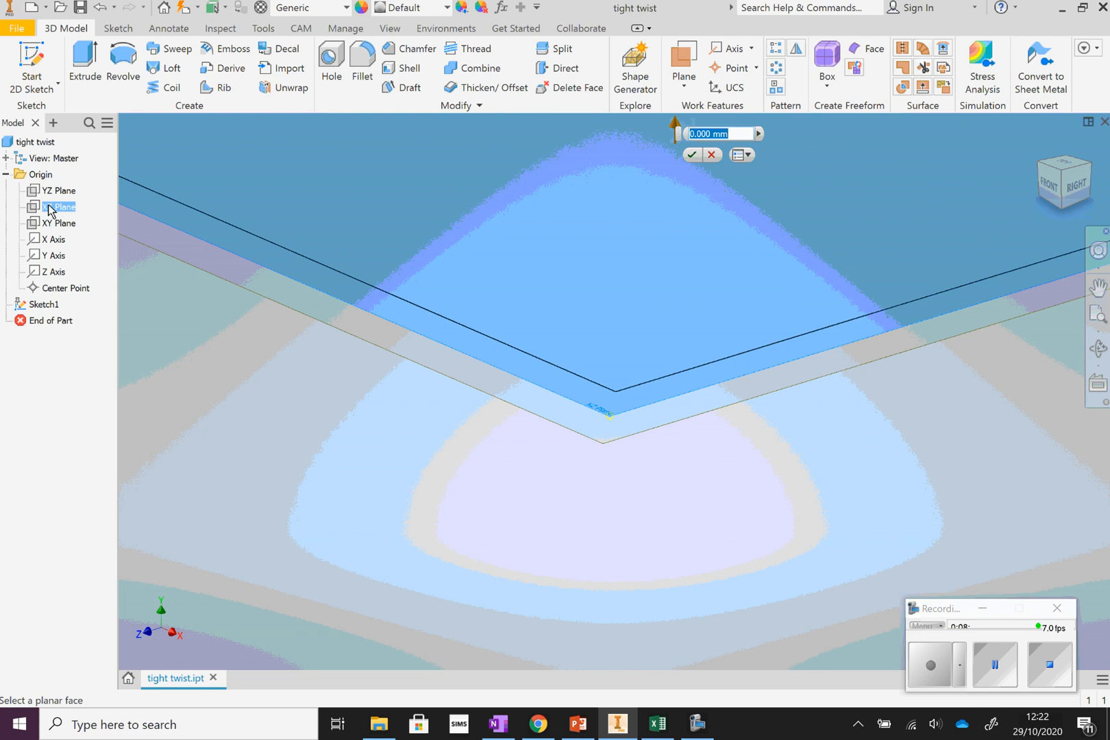
type("25mm")
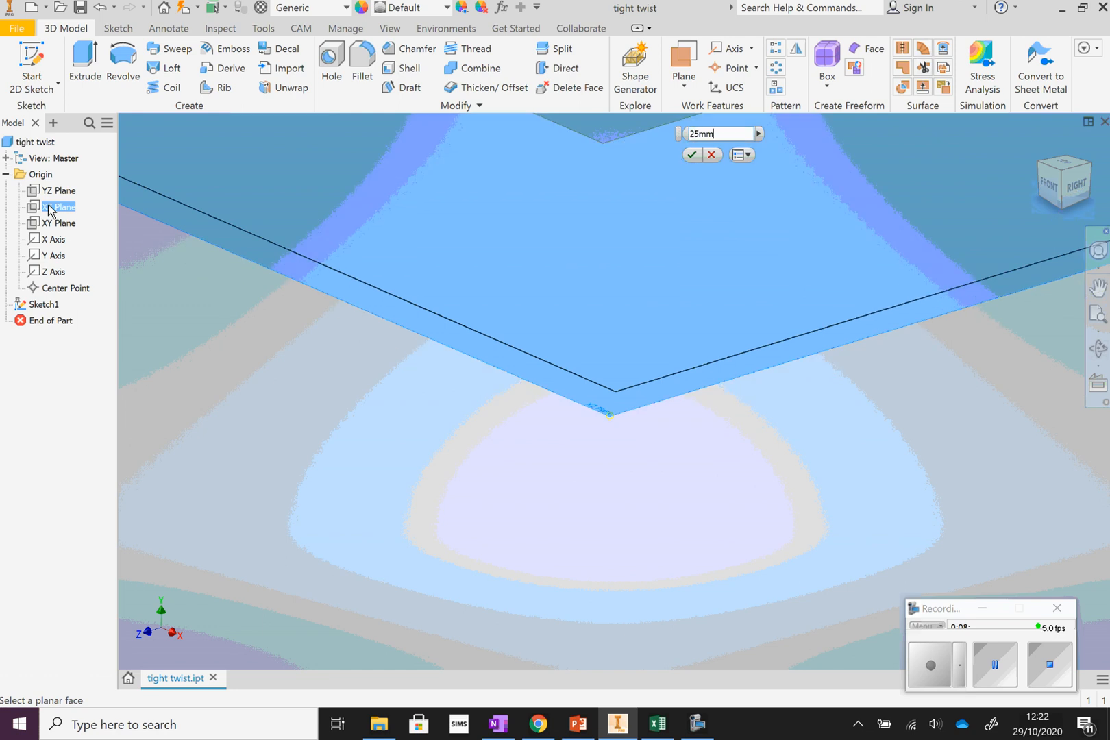
key("Return")
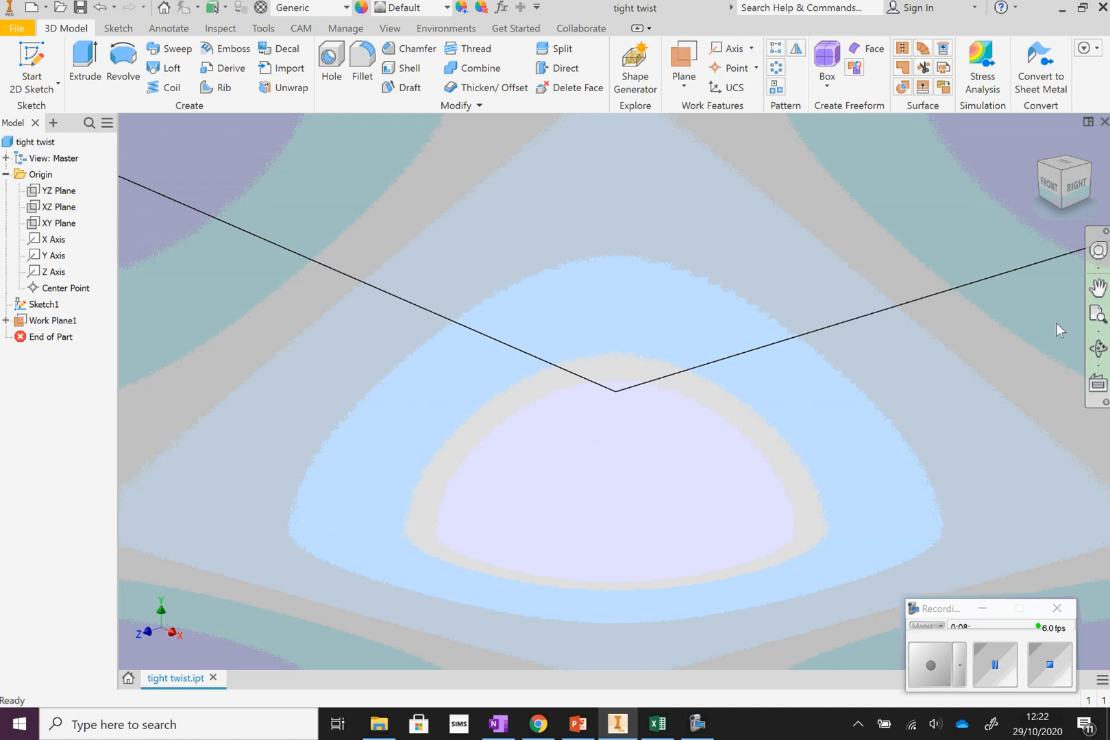
- Start a sketch on the 25 mm offset work plane and draw a 60 by 60 mm square from the origin point
left_click(1098, 314)
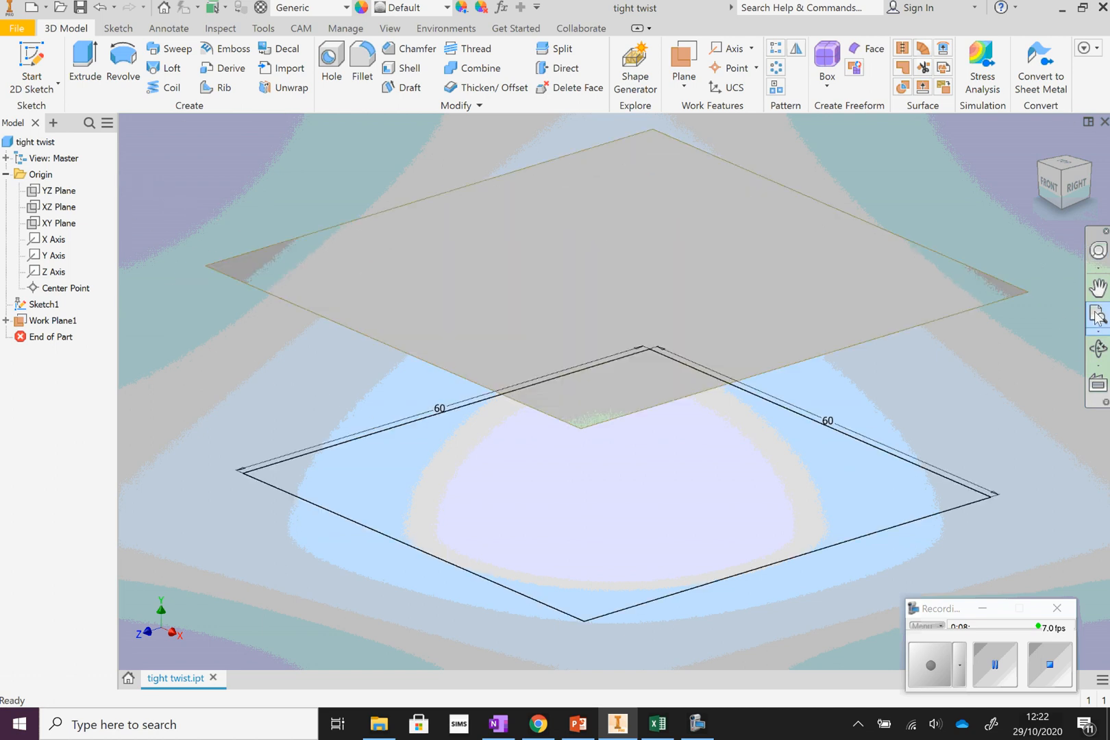
left_click(31, 63)
left_click(316, 252)
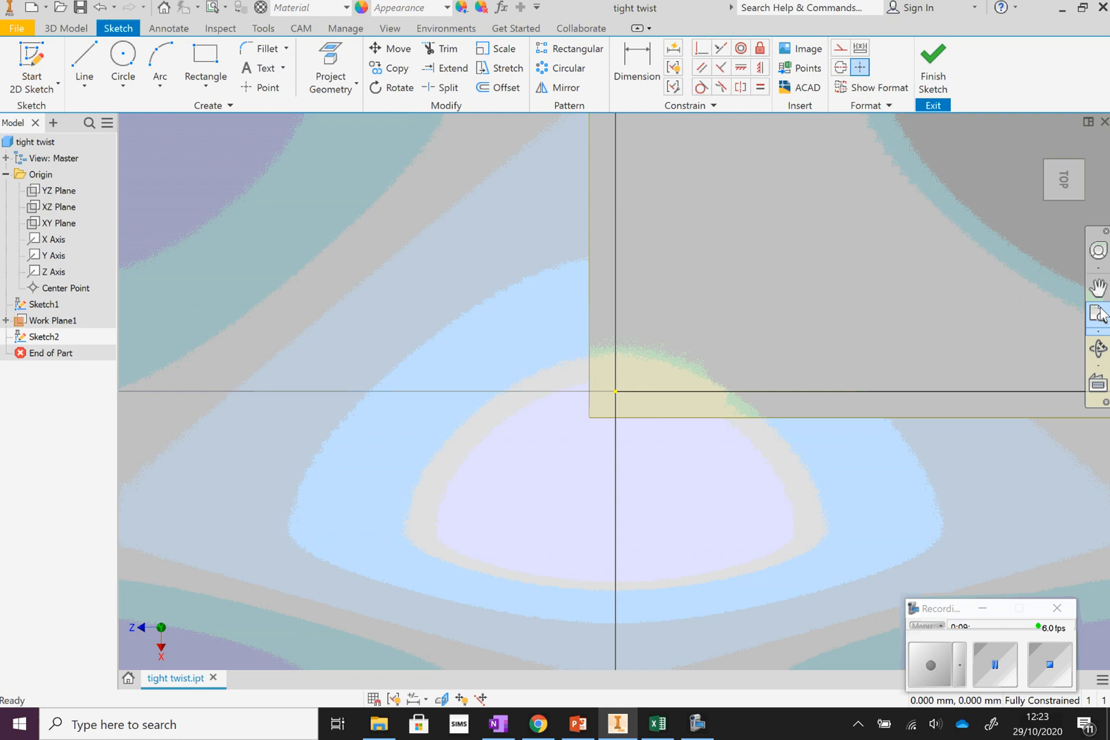
left_click(1097, 314)
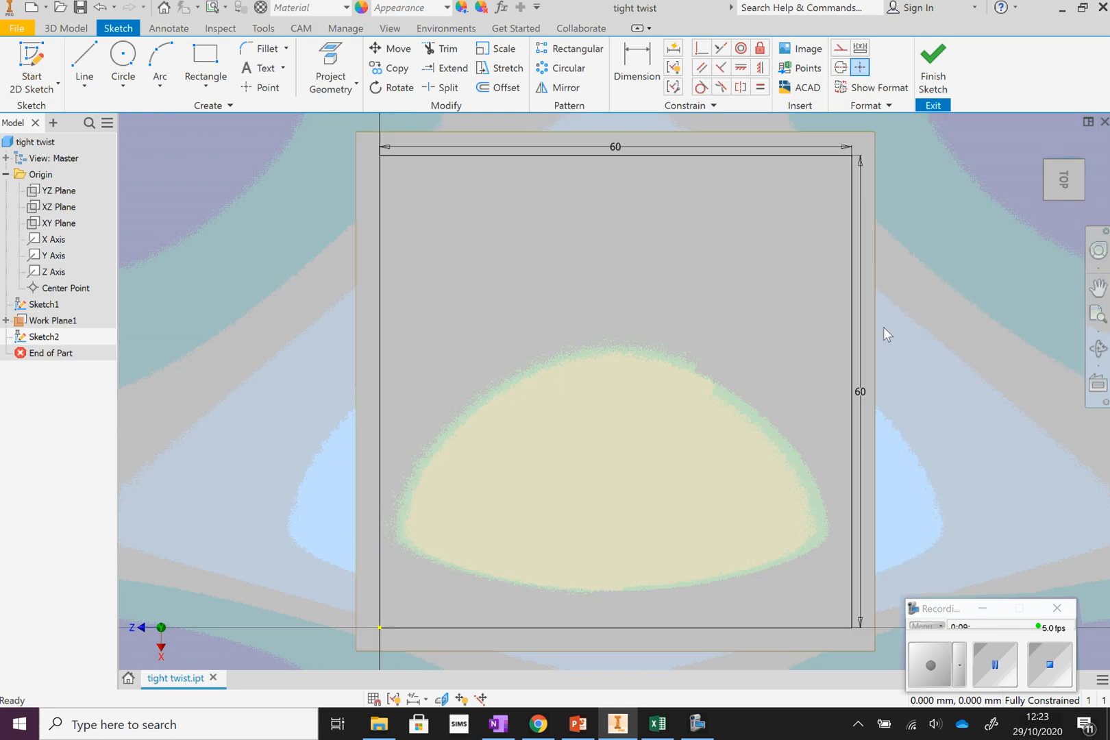
left_click(205, 60)
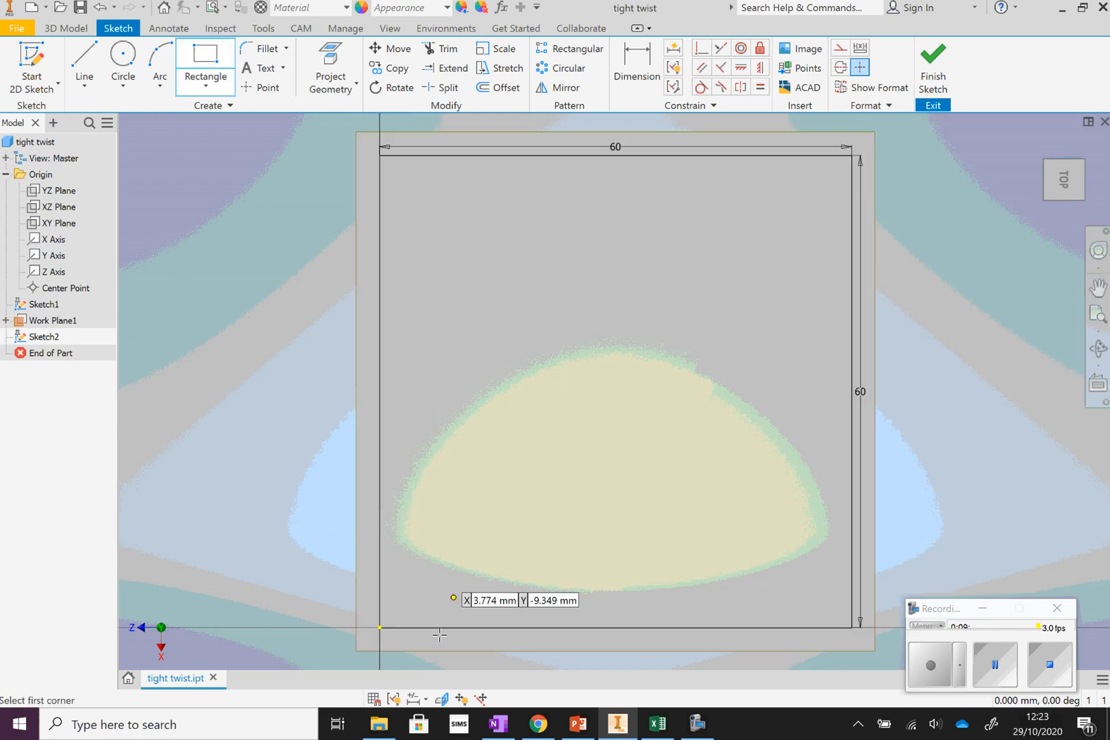
left_click(379, 627)
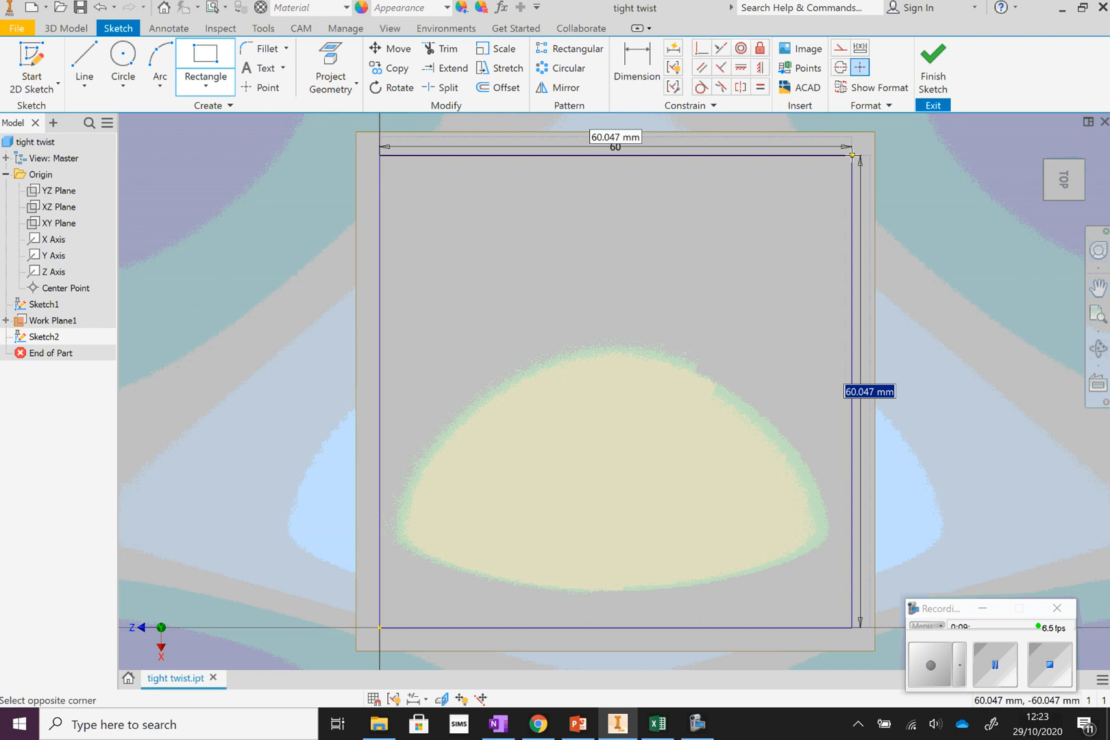
type("60")
key("Tab")
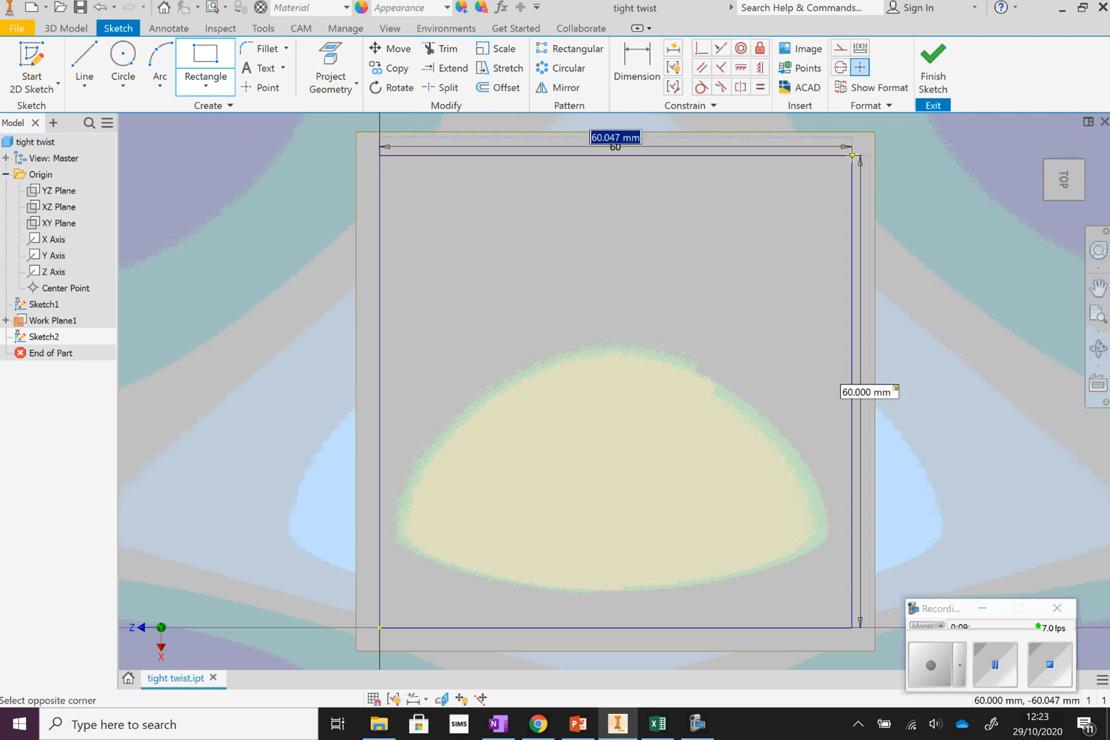
type("60")
key("Return")
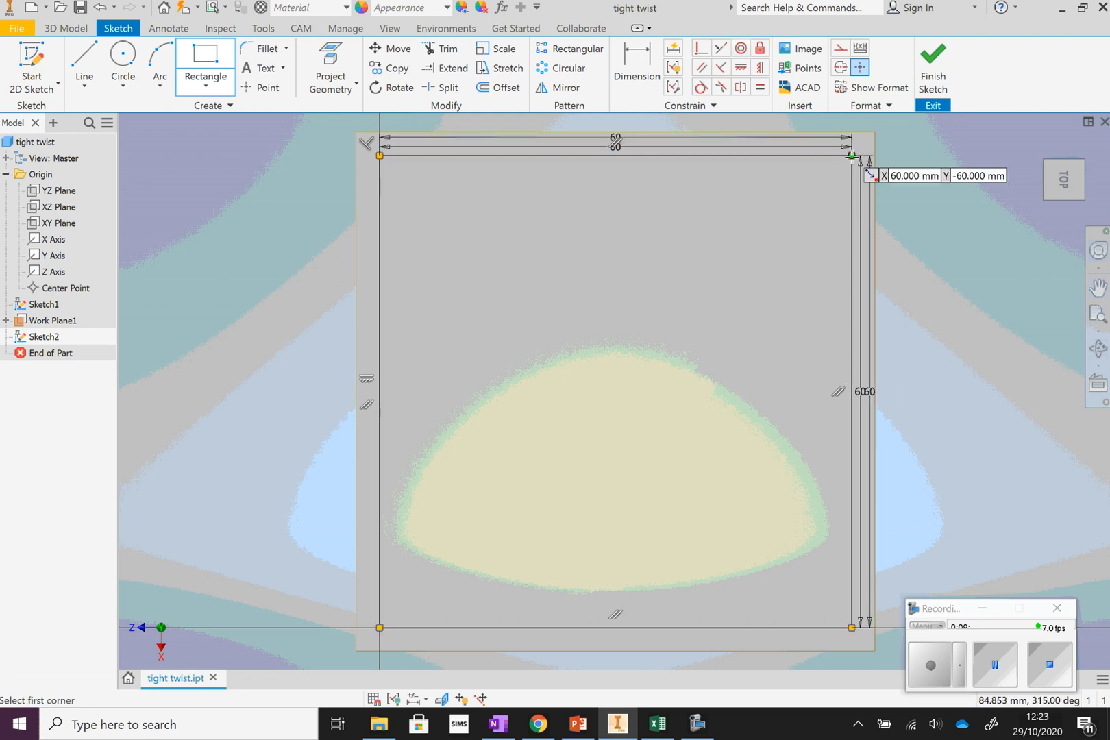
- Draw two crossing dotted lines through the square, joining the midpoints of its opposite sides
left_click(84, 59)
left_click(886, 103)
left_click(863, 129)
left_click(812, 268)
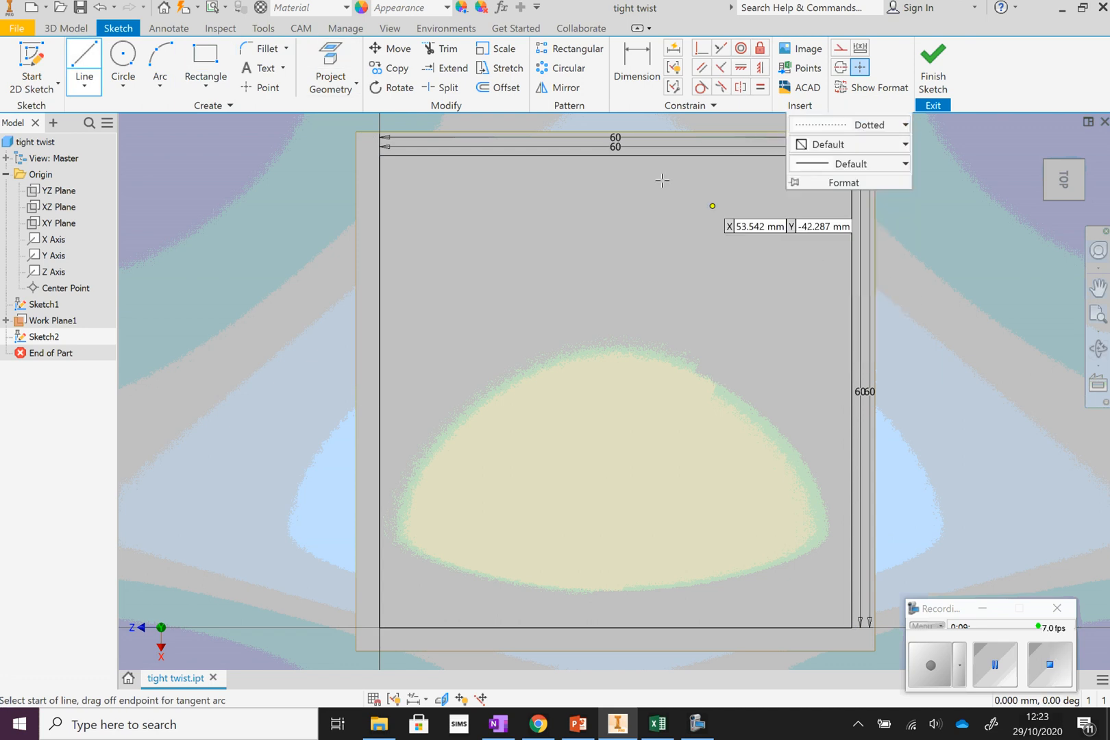
left_click(616, 156)
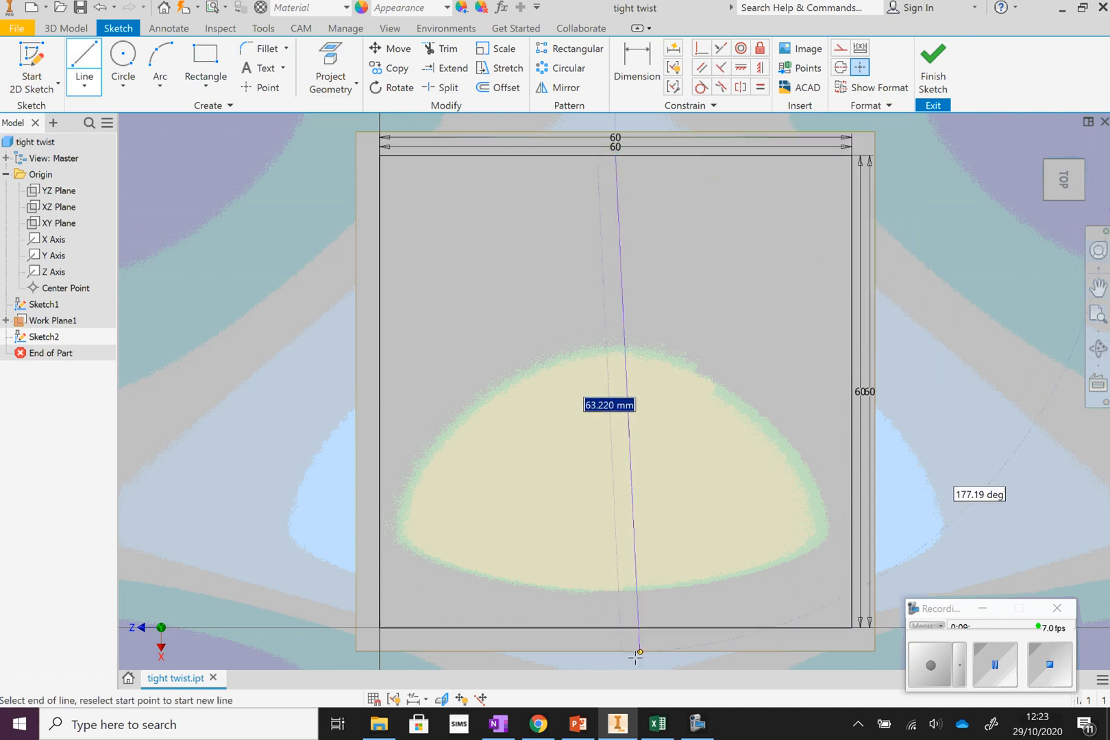
double_click(615, 628)
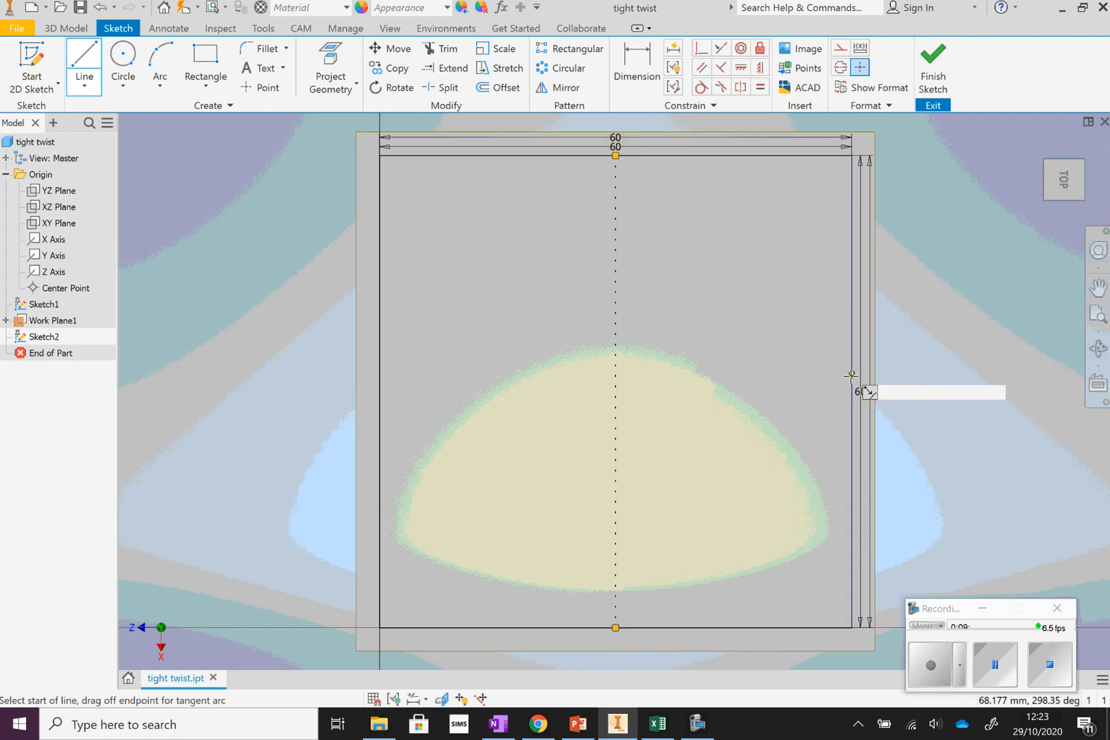
left_click(852, 391)
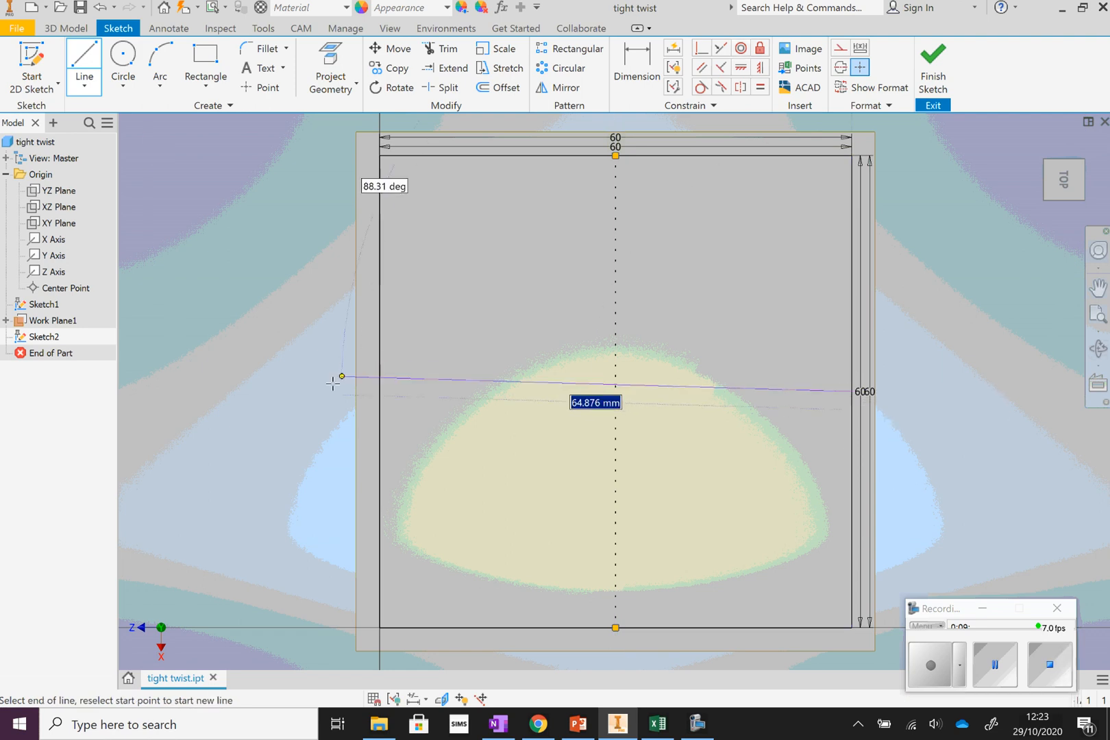
double_click(380, 391)
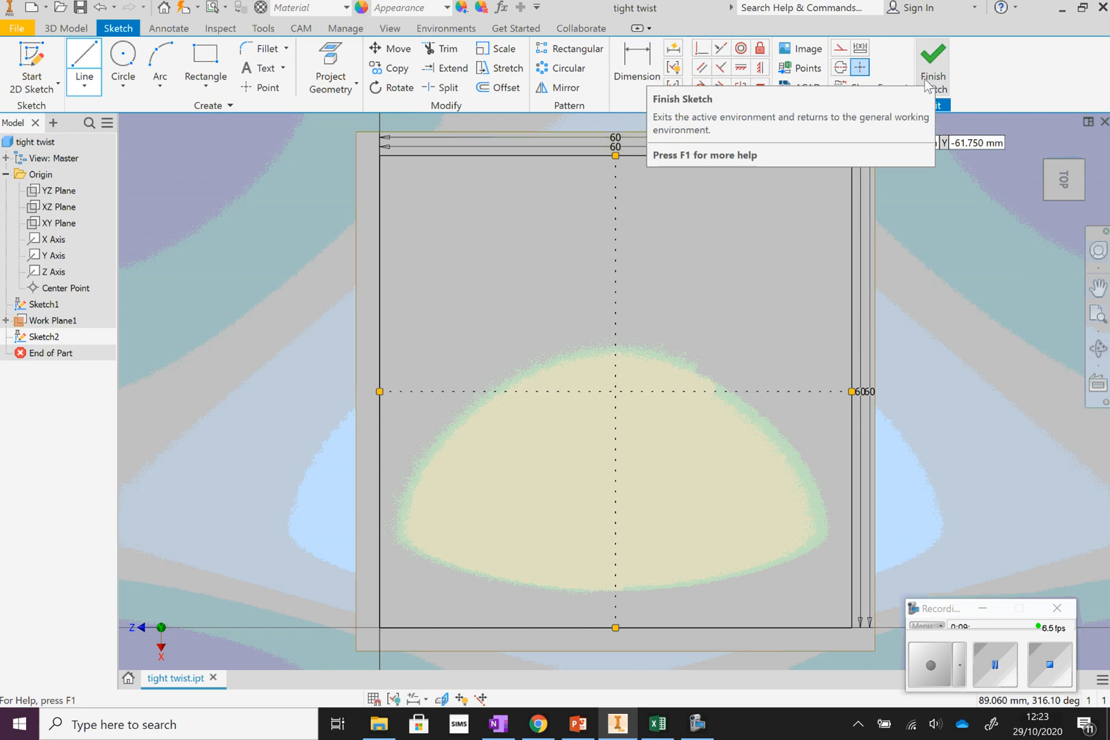
- Rotate the square about the crossing of the dotted lines to an angle of about 74 degrees, and finish the sketch
left_click(397, 87)
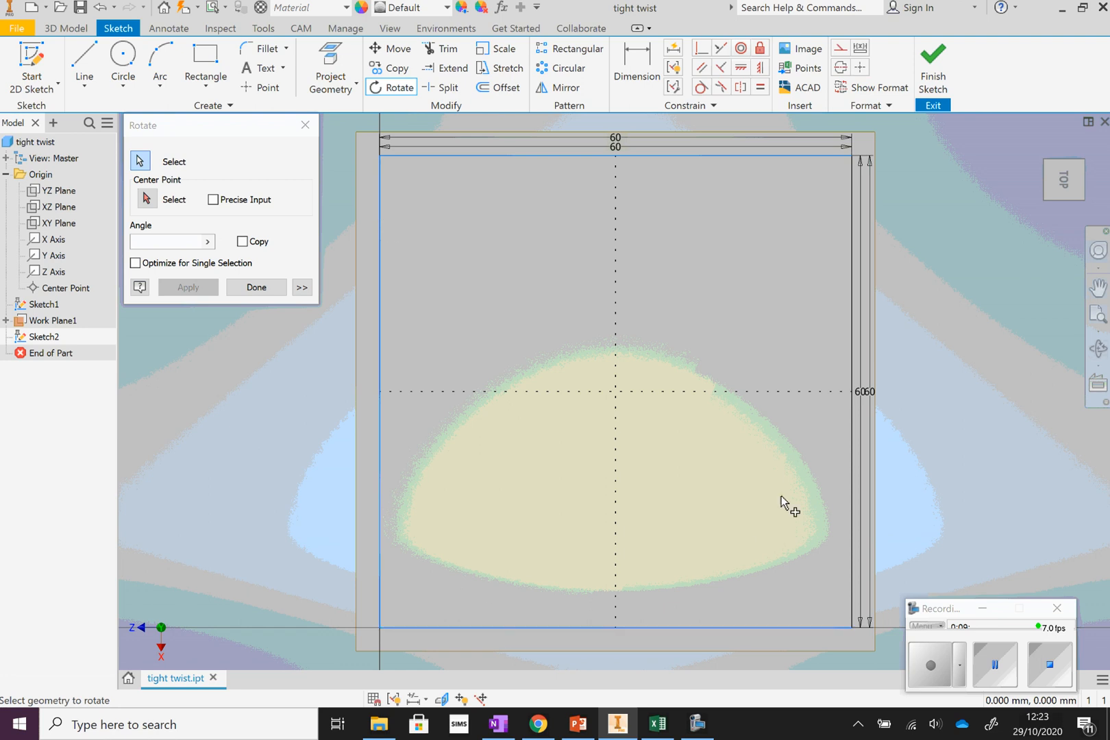
left_click(146, 199)
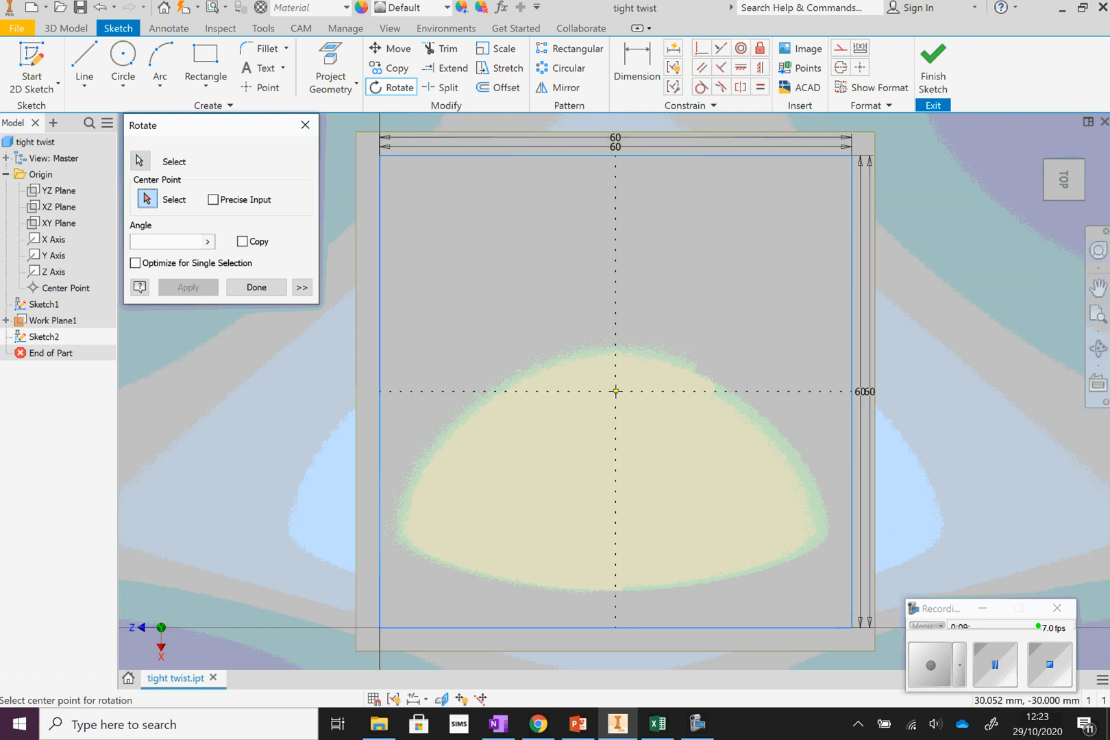
left_click(616, 392)
left_click(484, 391)
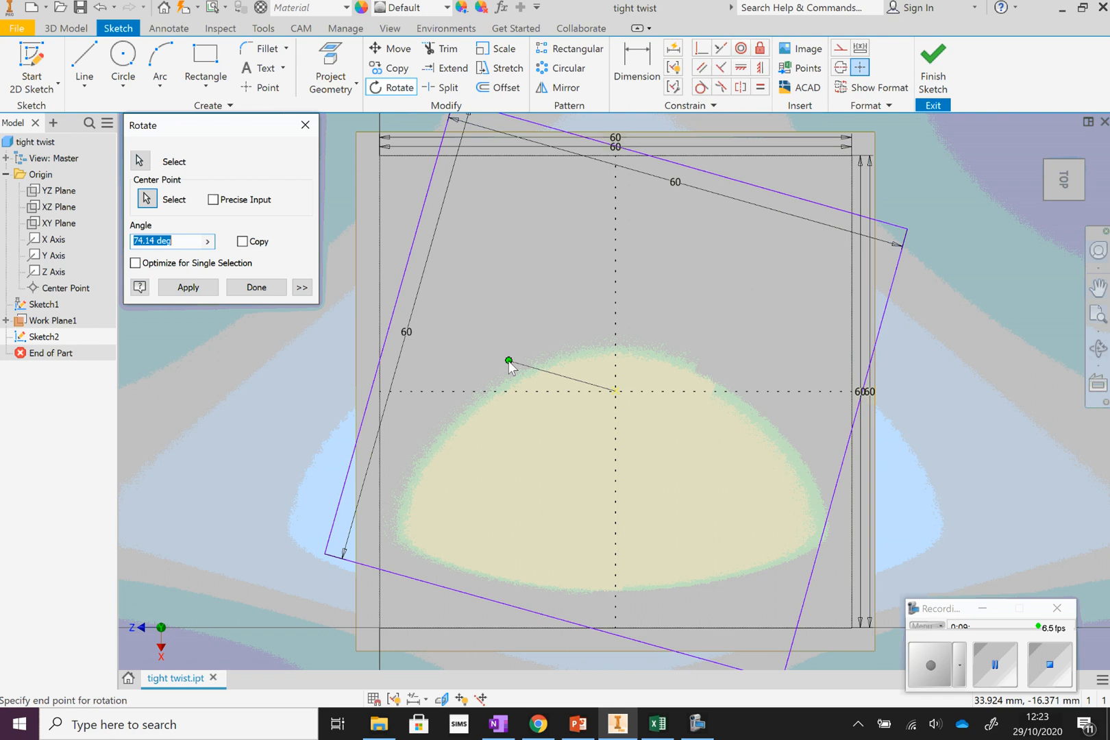
left_click(509, 361)
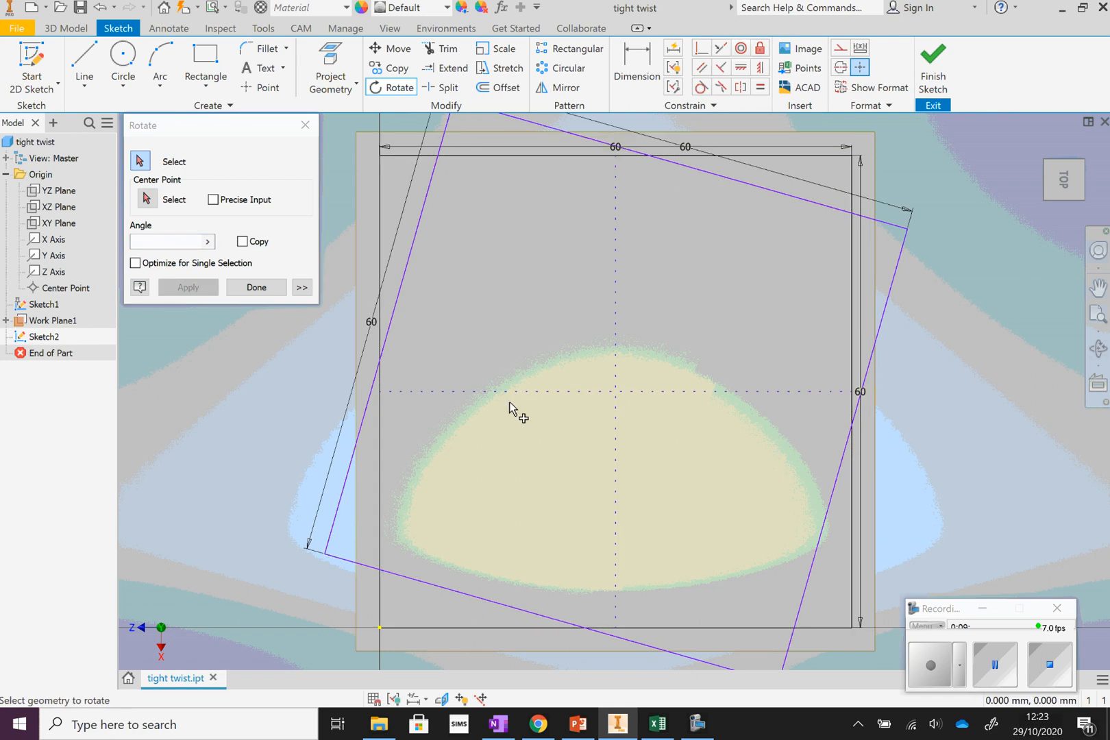
left_click(256, 287)
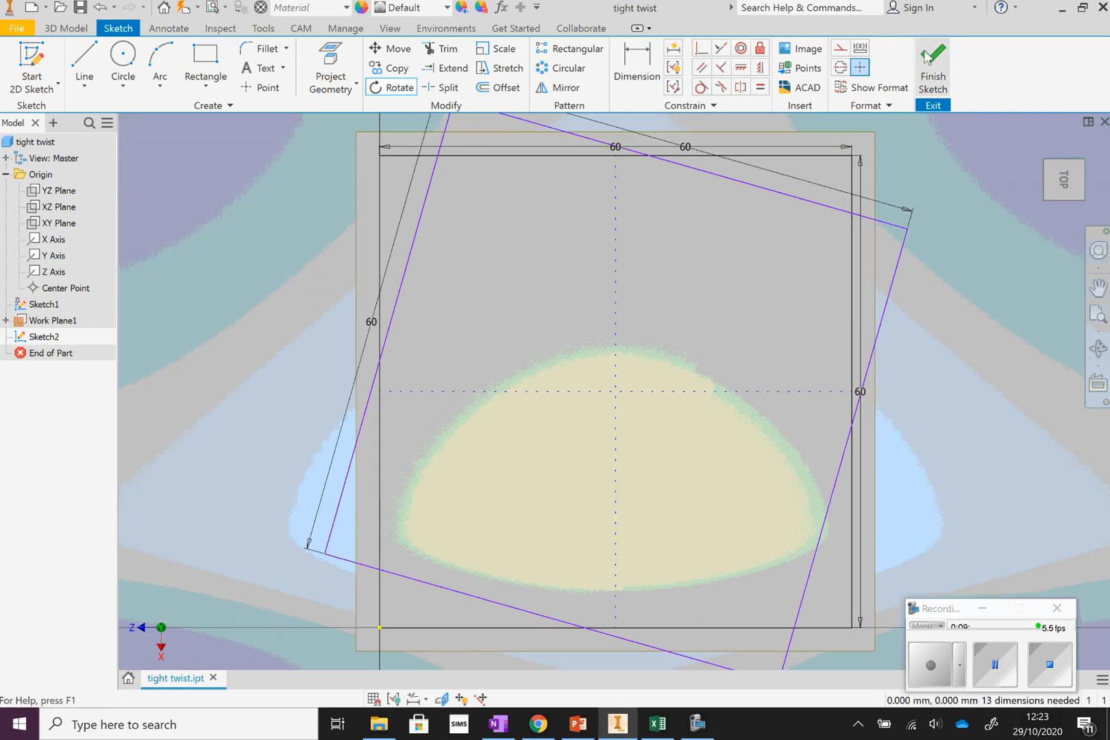
left_click(926, 59)
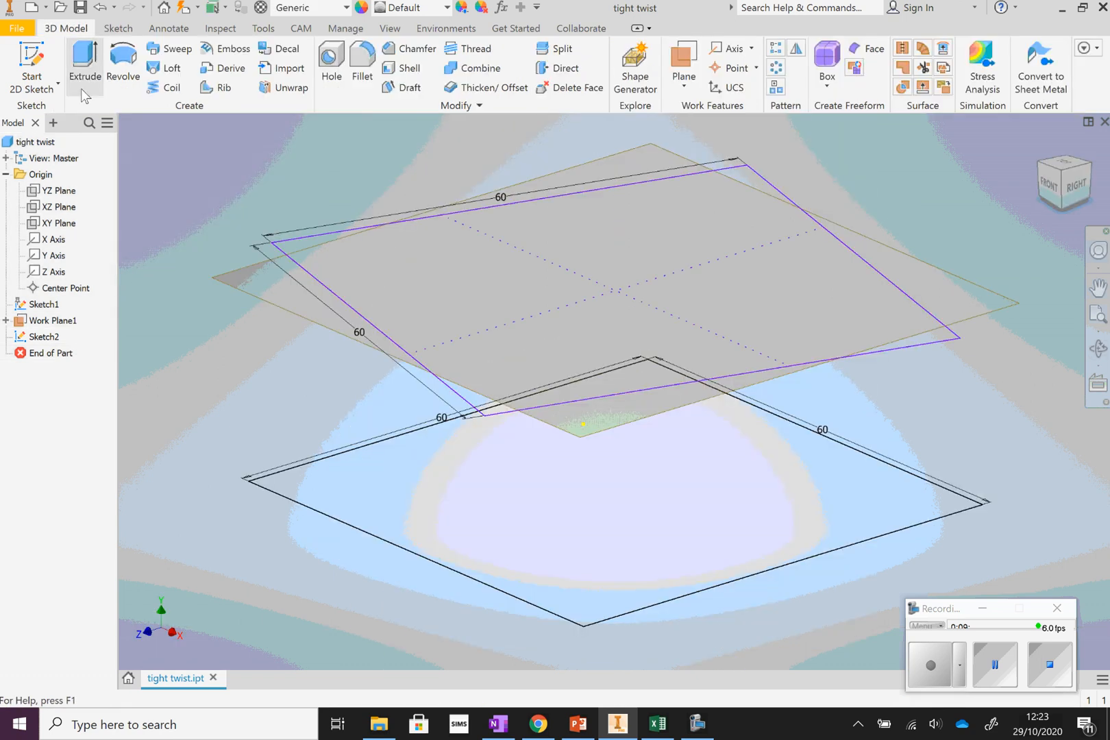
- Create a second work plane offset 25 mm above the first work plane
left_click(684, 82)
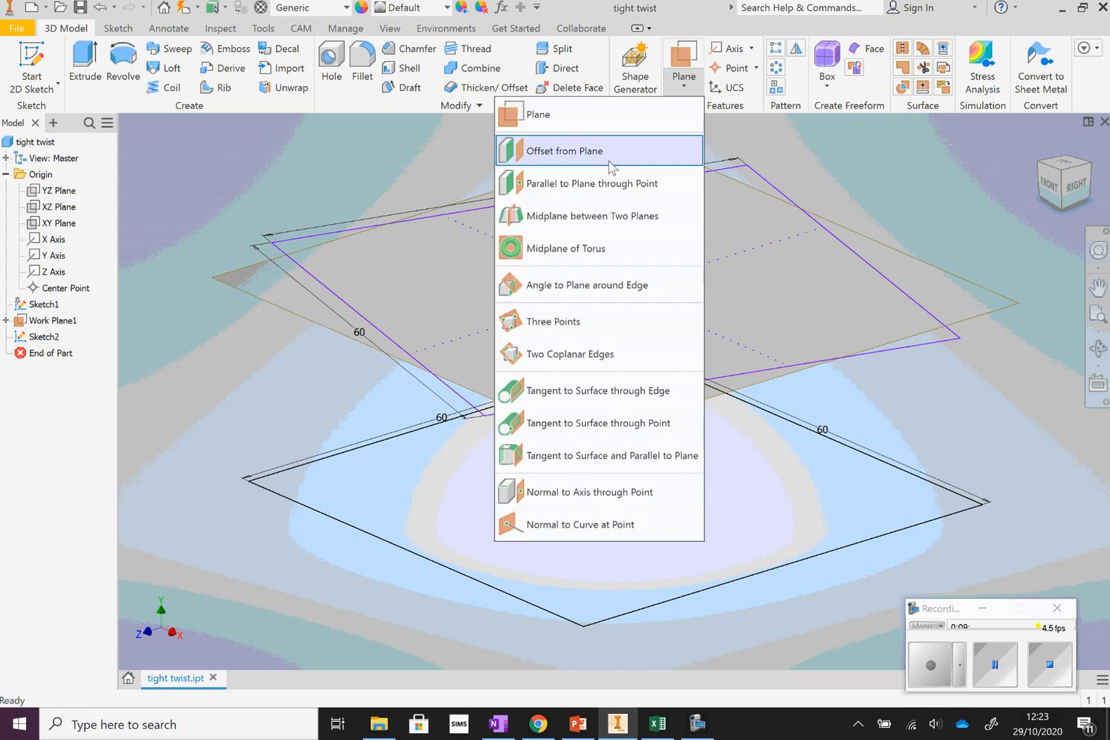
left_click(579, 146)
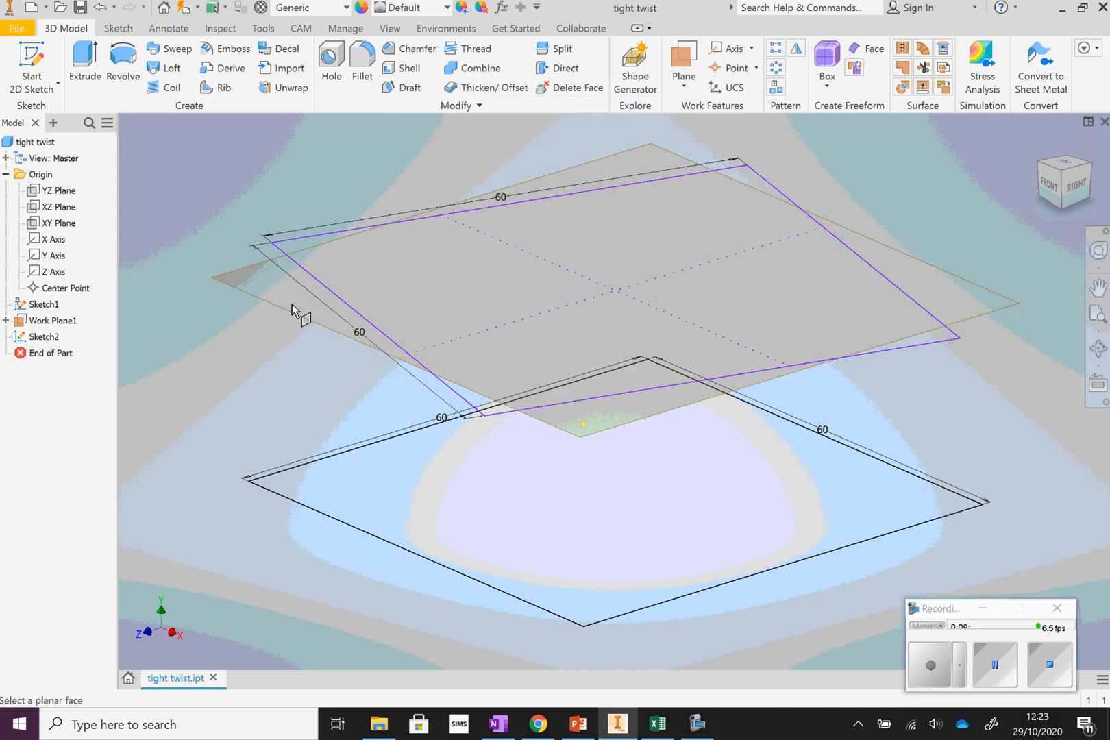
left_click(552, 181)
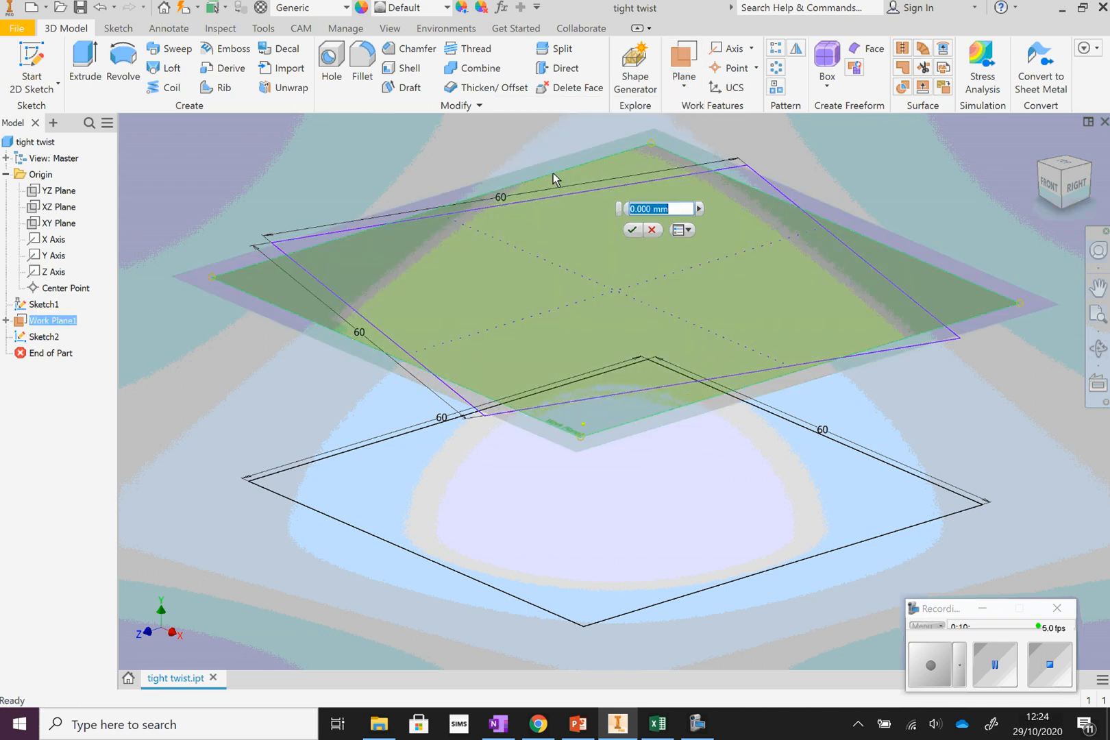
type("20mm")
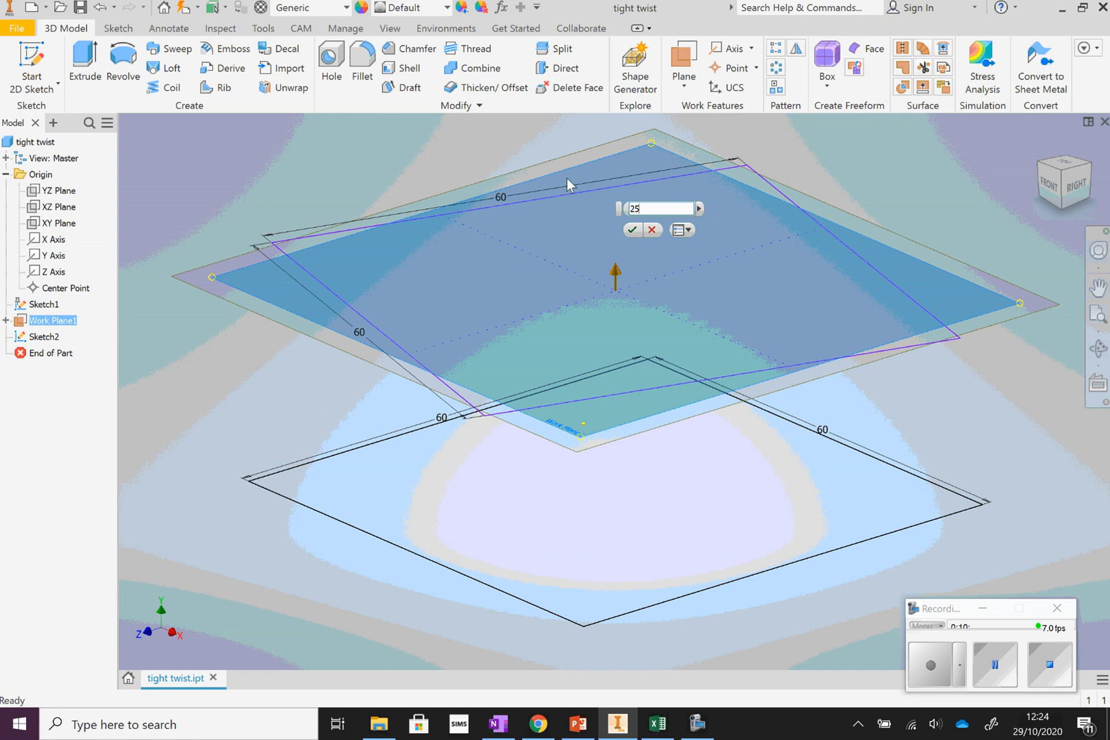
key("Return")
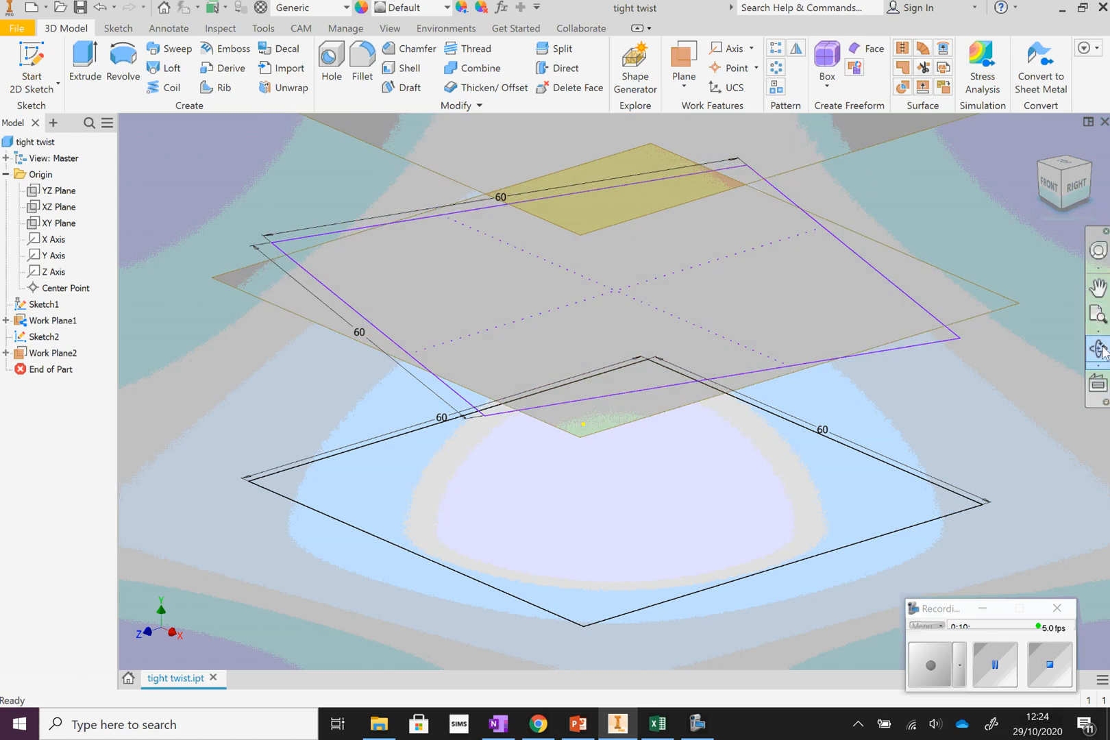
- Start a sketch on the upper work plane and draw a 60 by 60 mm square from the origin point
left_click(1097, 317)
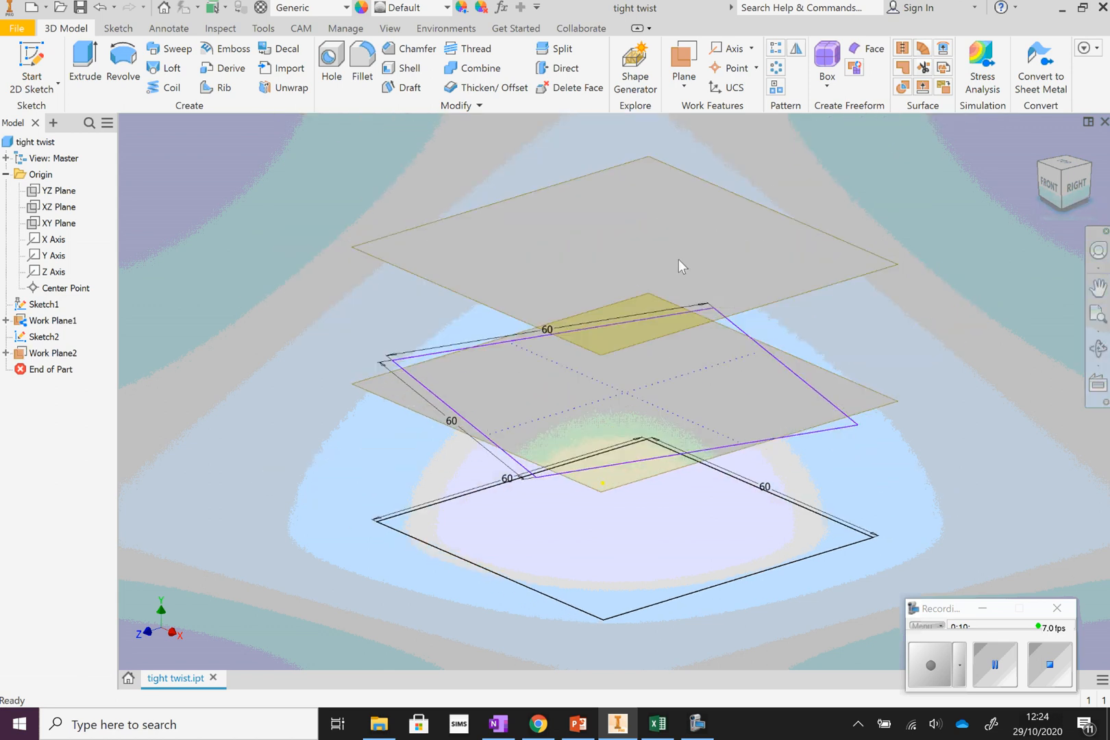
left_click(38, 55)
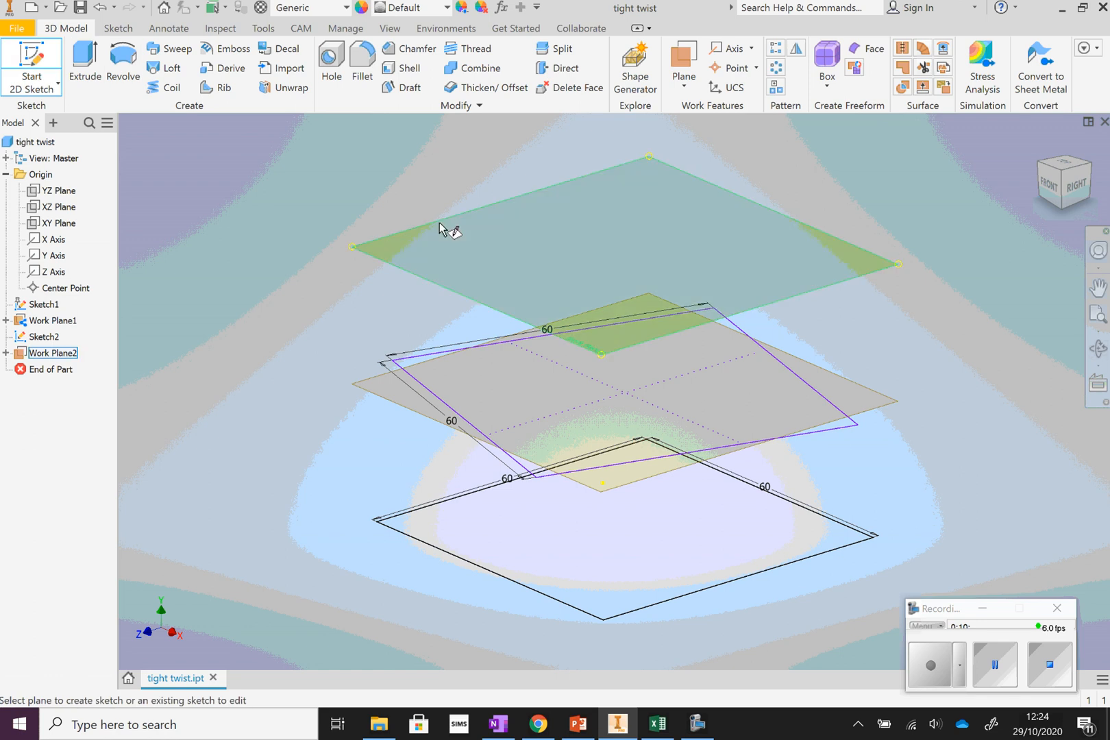
left_click(441, 221)
left_click(568, 229)
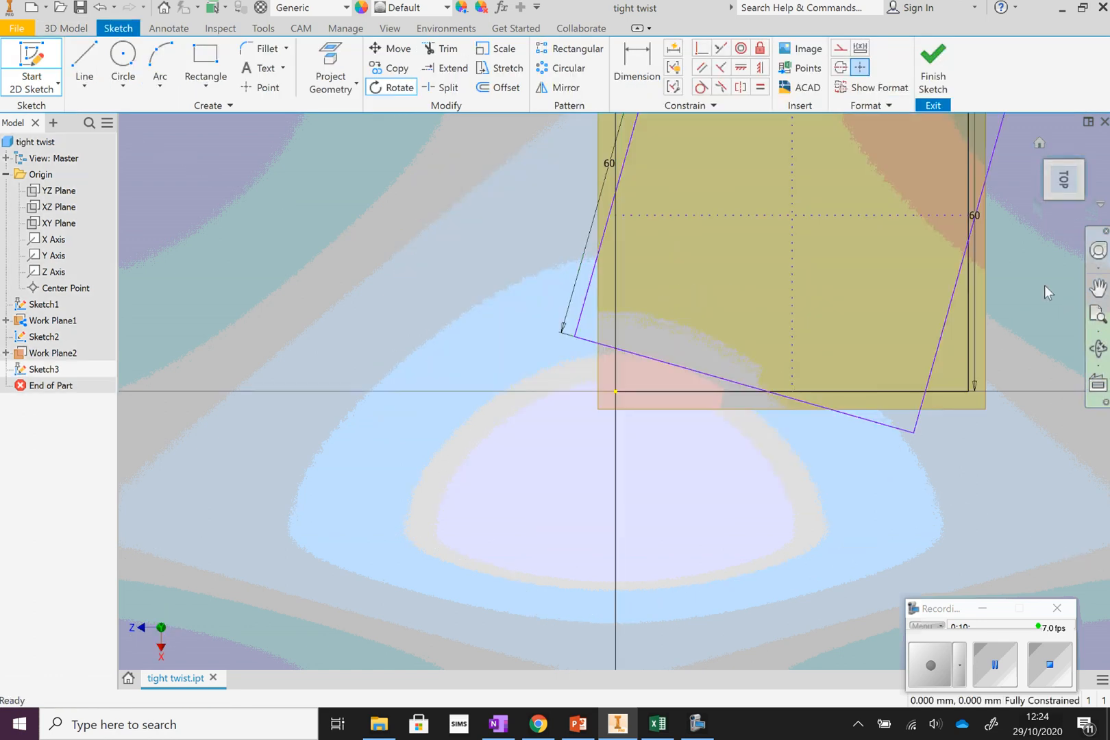
left_click(205, 59)
left_click(419, 603)
type("n")
key("Tab")
type("60")
key("Return")
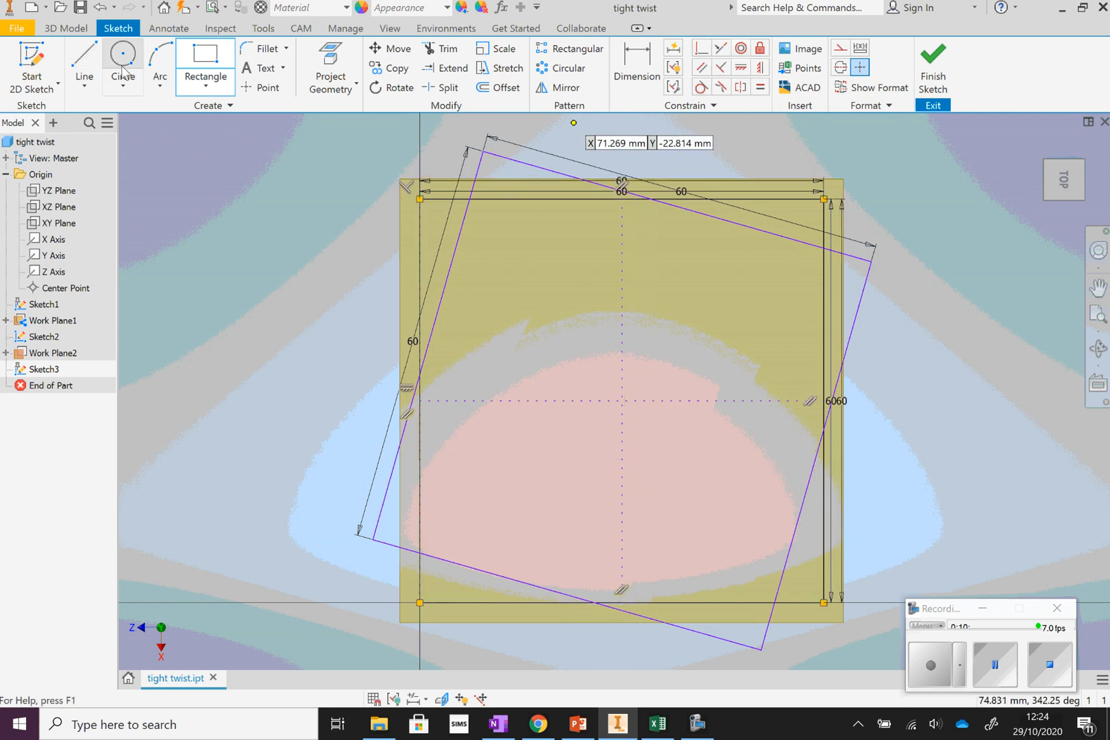
- Select all four edges of the new square and set their line type to Default
right_click(929, 214)
left_click(806, 213)
left_click(706, 198)
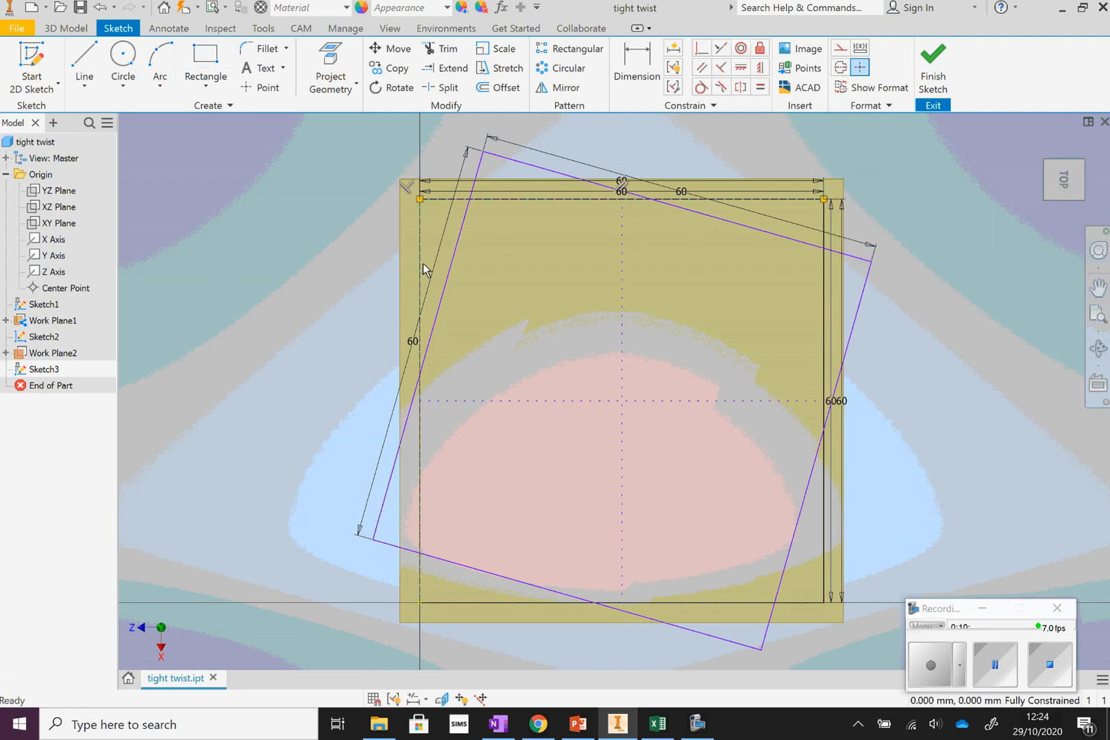
left_click(423, 263, "ctrl")
left_click(560, 604, "ctrl")
left_click(826, 505, "ctrl")
left_click(867, 105)
left_click(880, 125)
left_click_drag(905, 192, 905, 140)
left_click(865, 143)
left_click(929, 233)
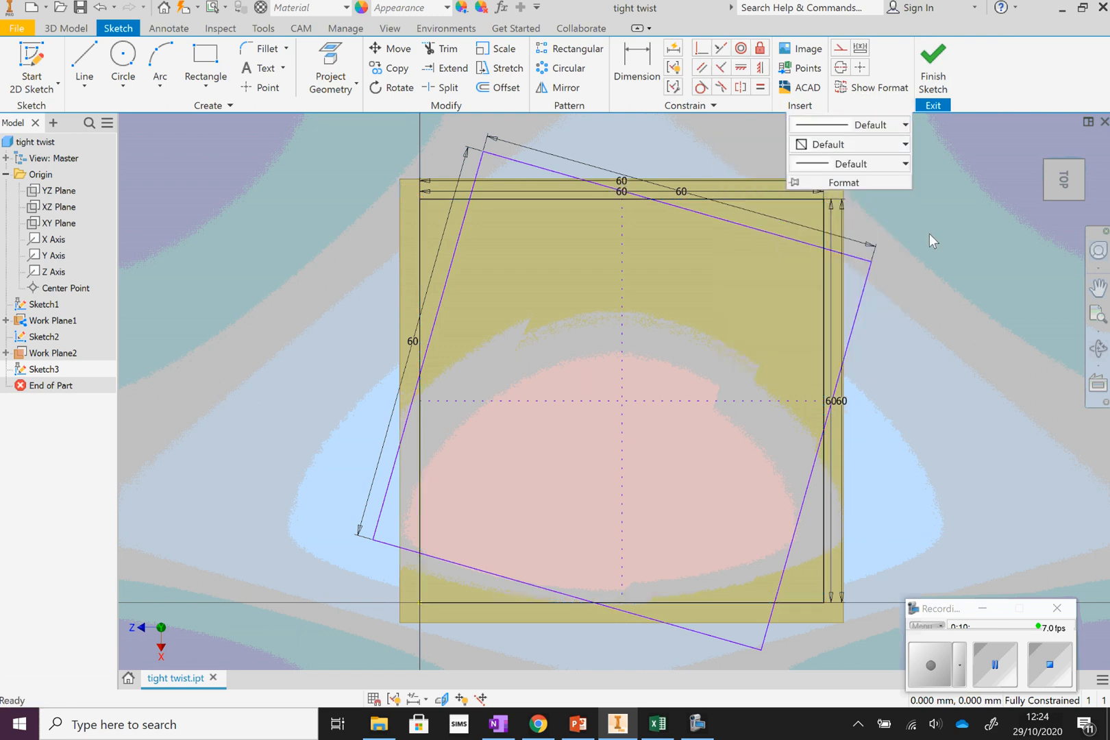
- Set the line type to Dotted and draw two crossing lines between the midpoints of the new square's opposite sides
left_click(84, 60)
left_click(889, 104)
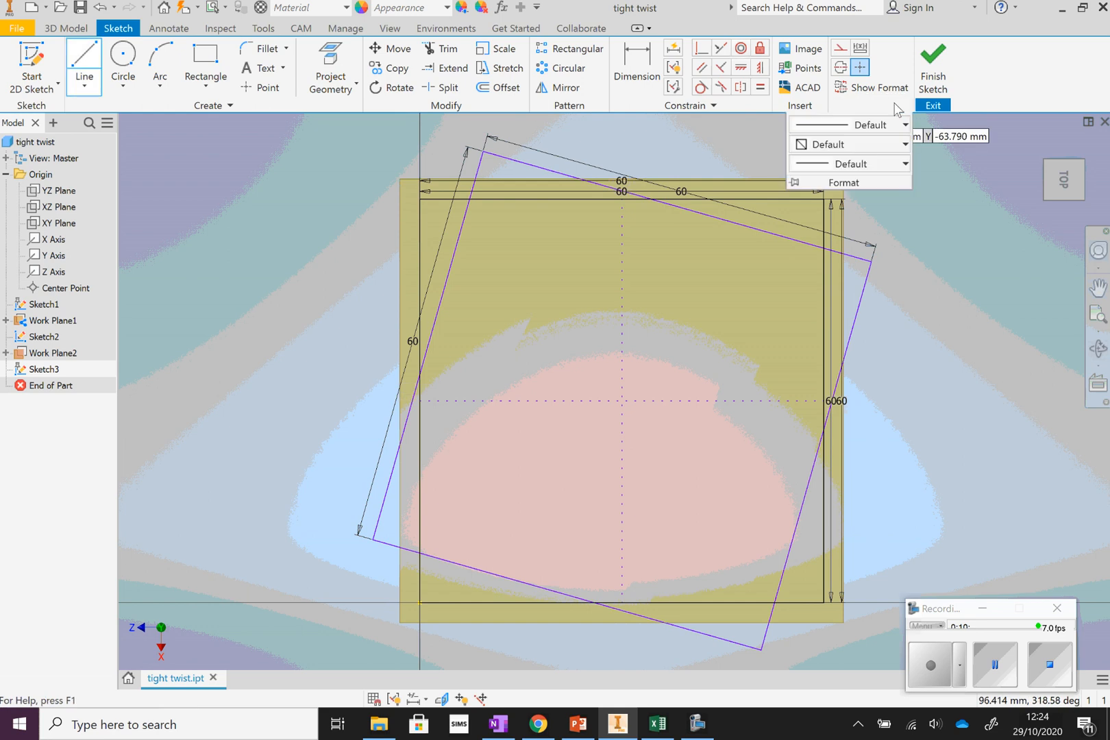
left_click(904, 124)
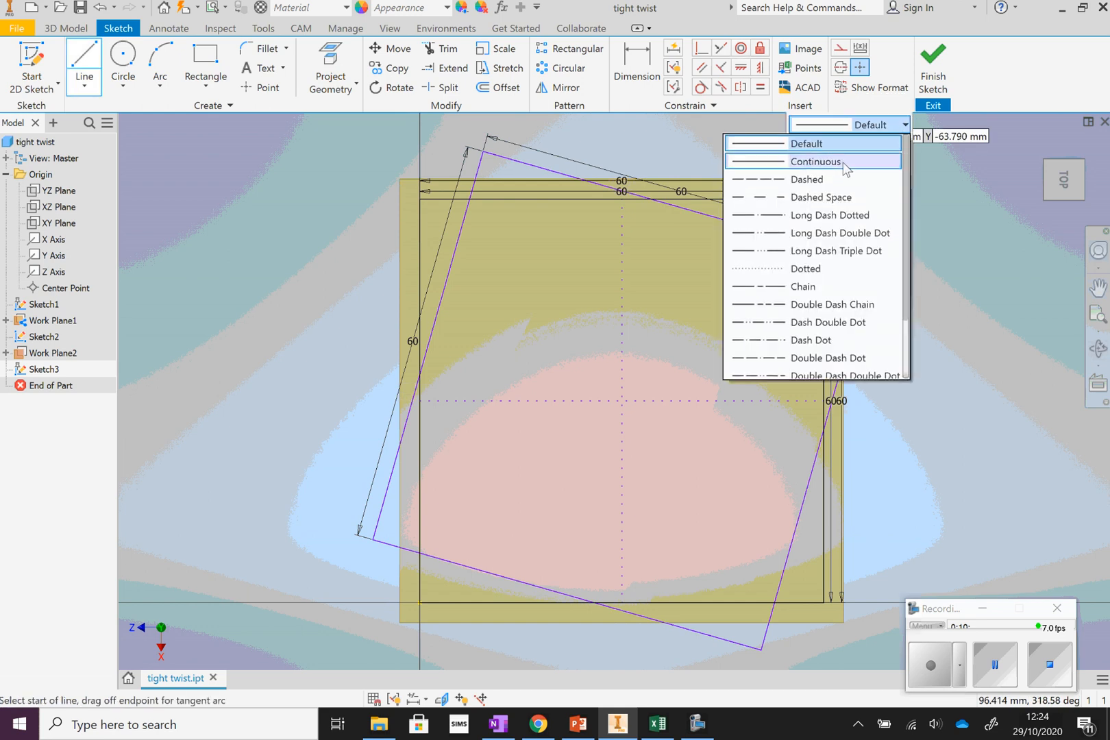
left_click(828, 271)
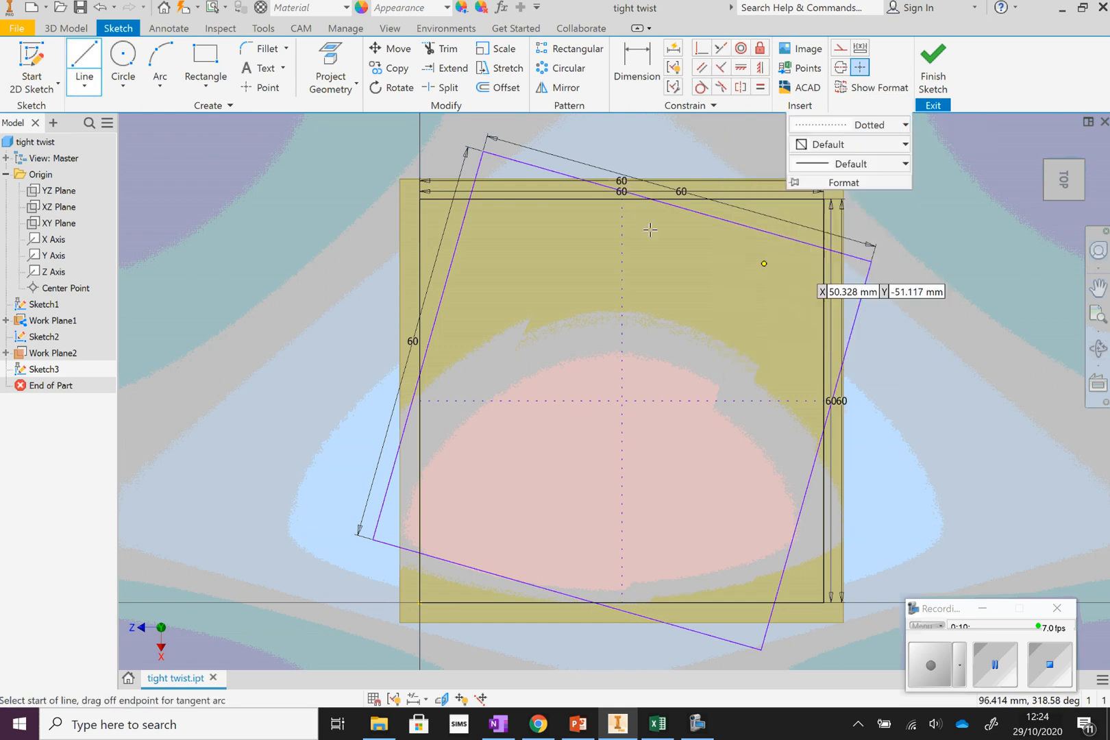
left_click(622, 199)
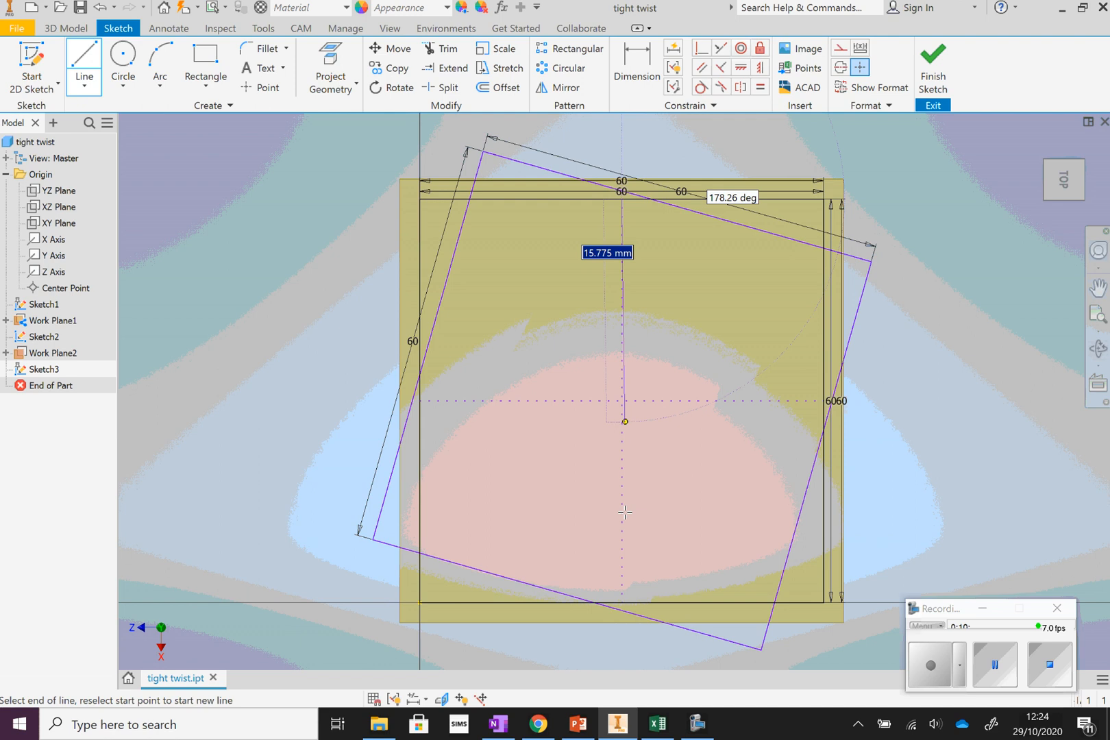
left_click(623, 604)
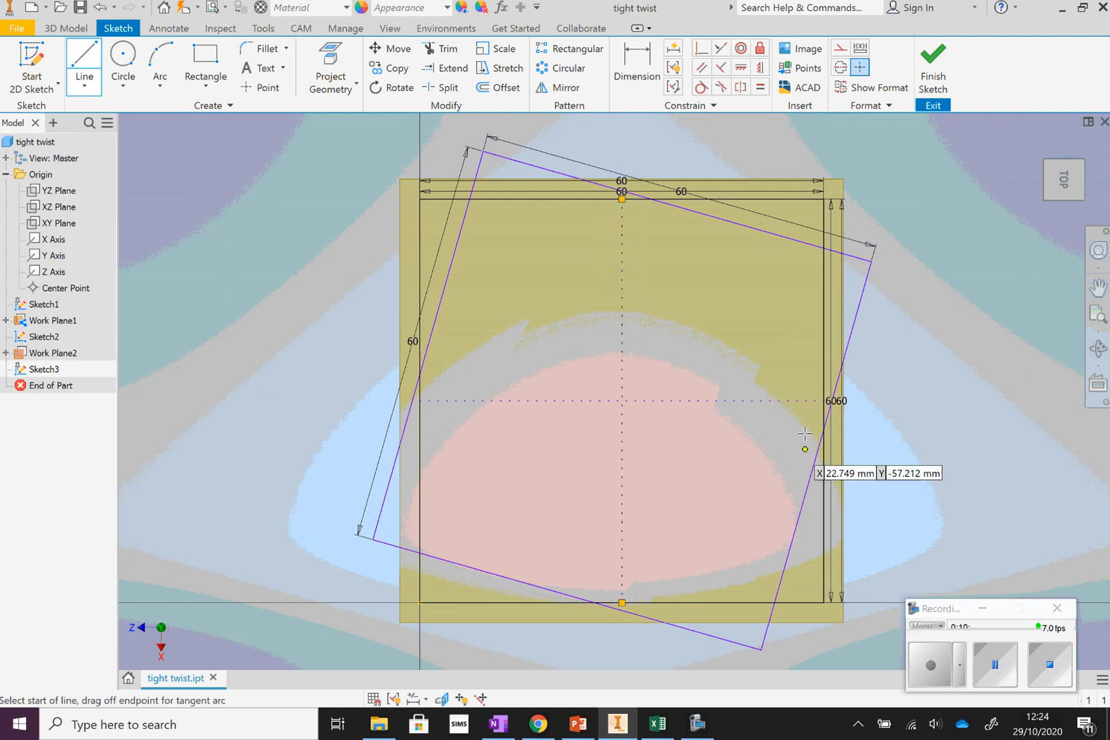
left_click(824, 401)
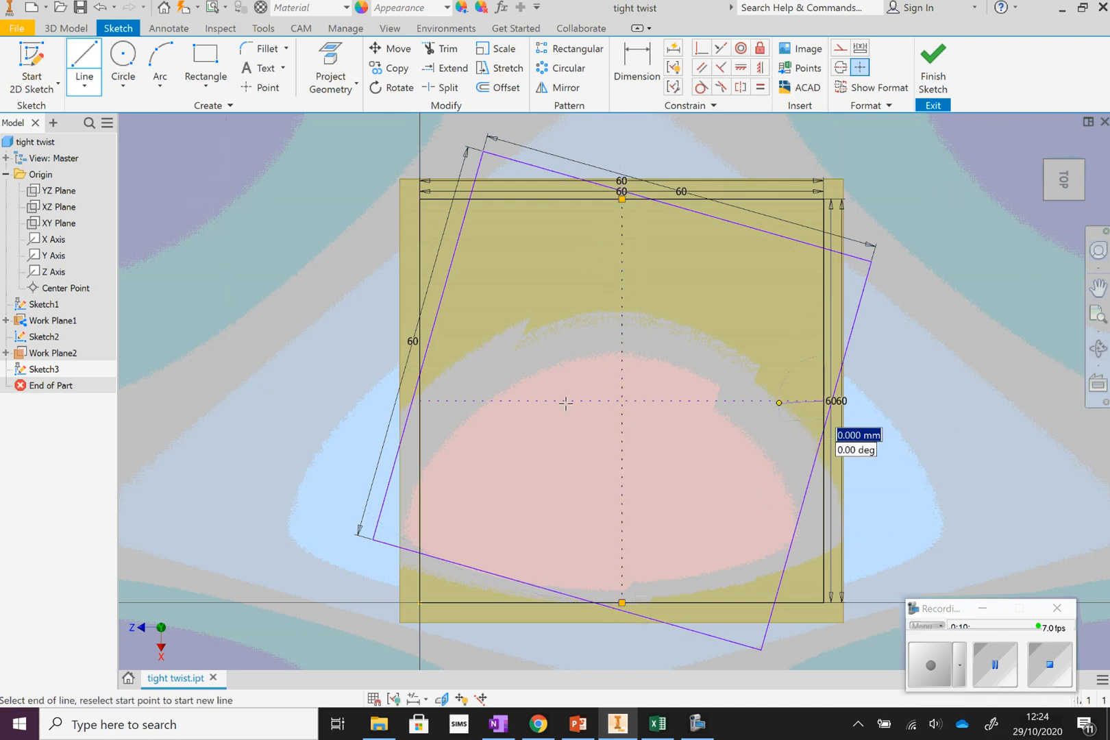
left_click(420, 401)
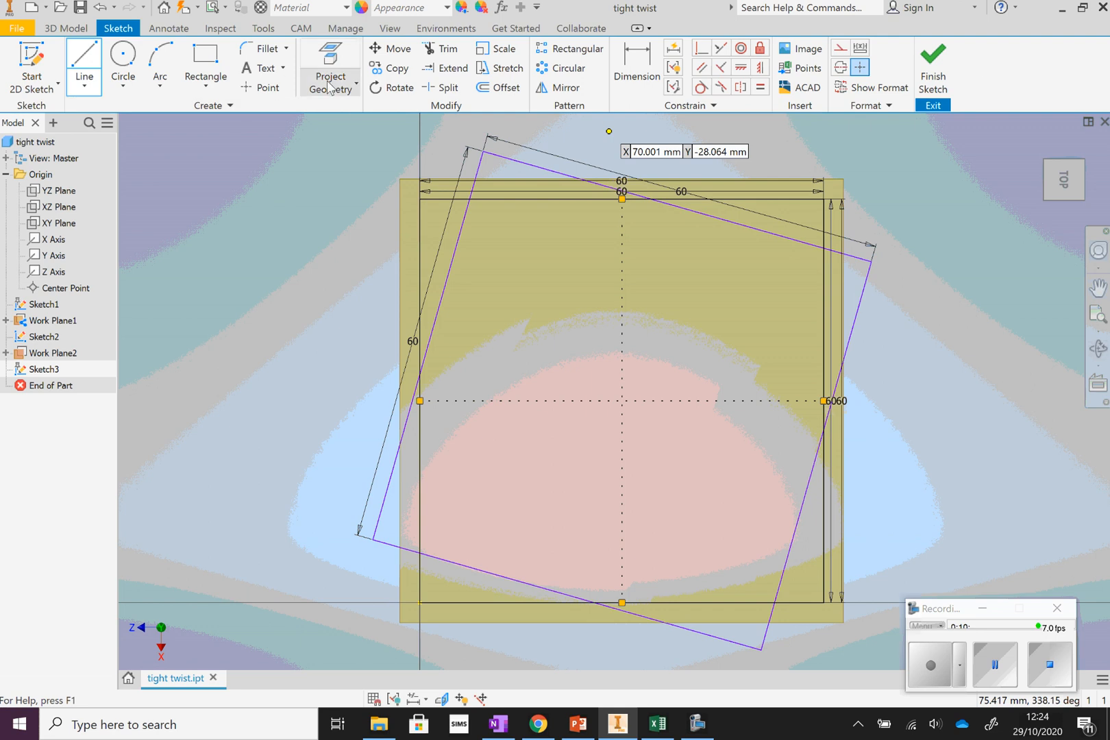
- Rotate the upper square about its centre to an angle of about 46 degrees, allowing the conflicting constraints to be removed
left_click(379, 89)
left_click(569, 198)
left_click(418, 255)
left_click(545, 603)
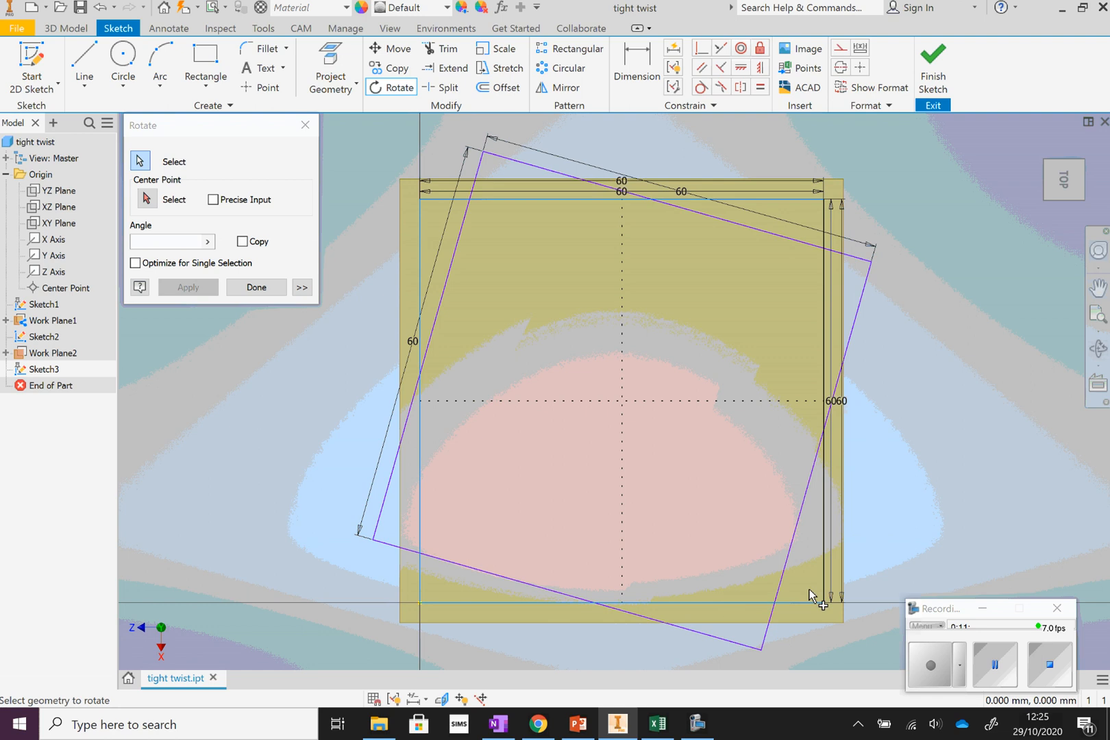
left_click(823, 569)
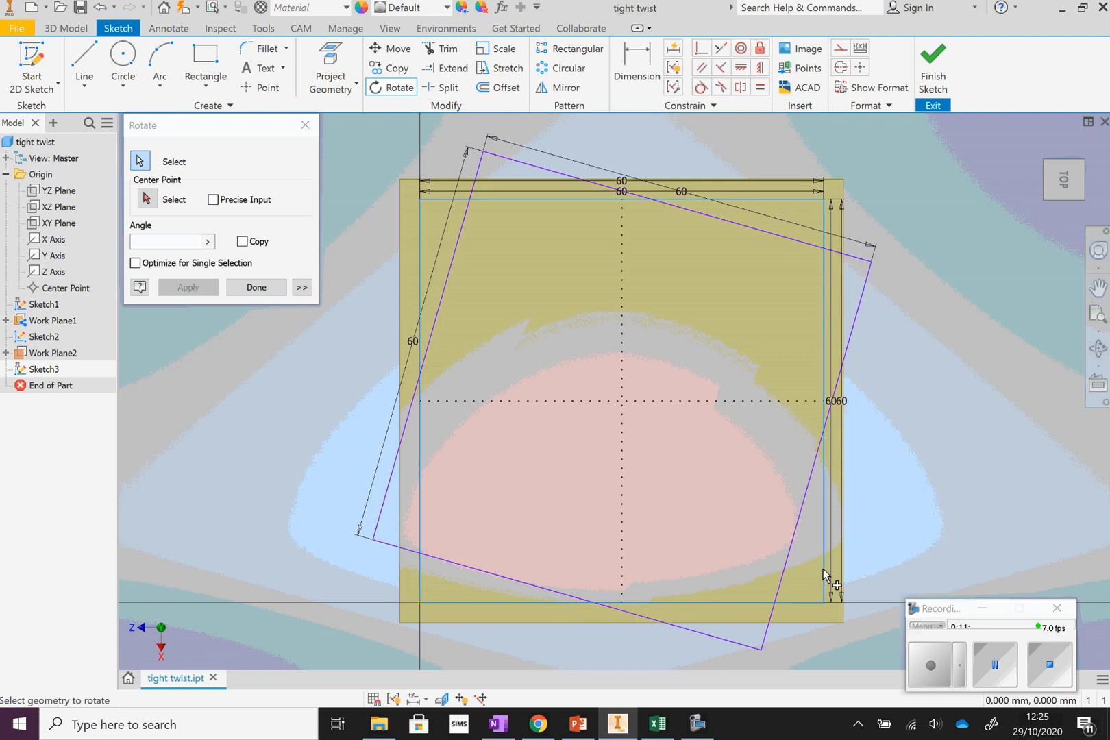
left_click(147, 199)
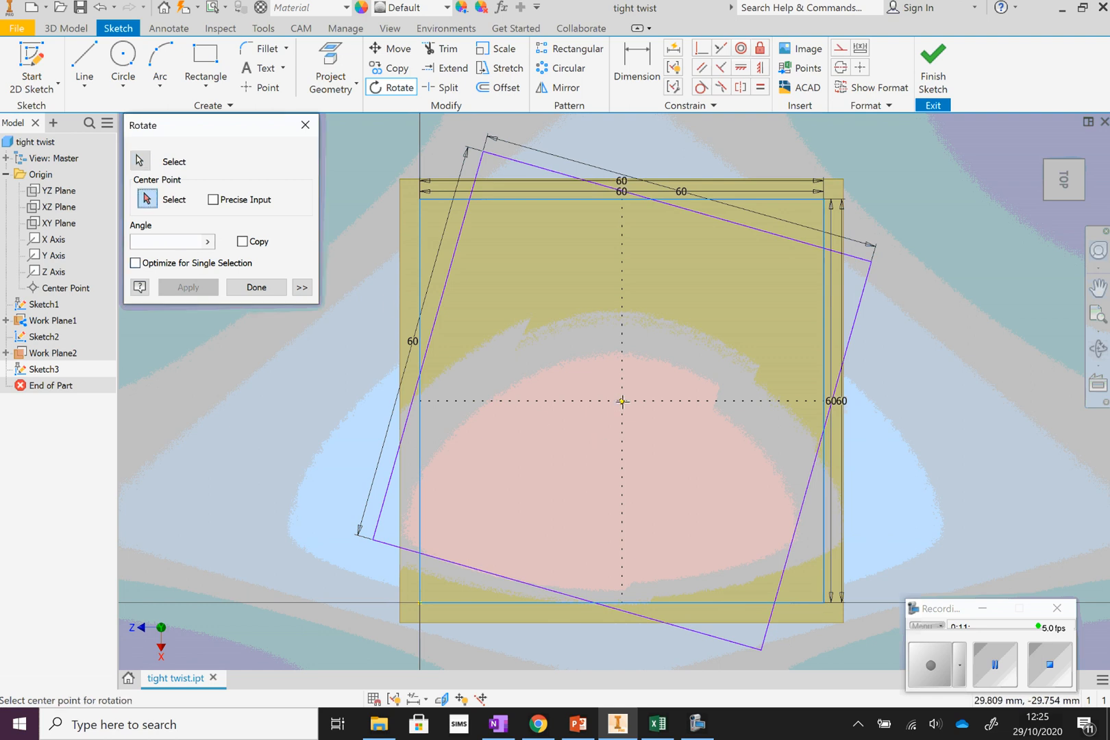
left_click(623, 401)
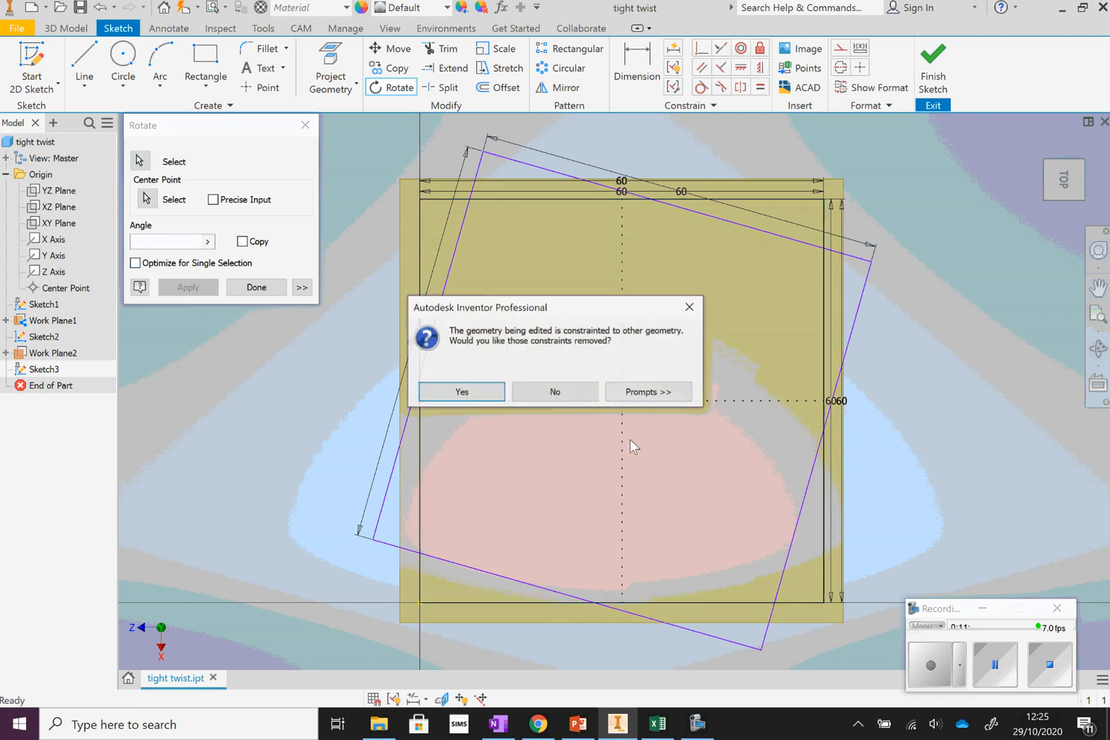
left_click(459, 392)
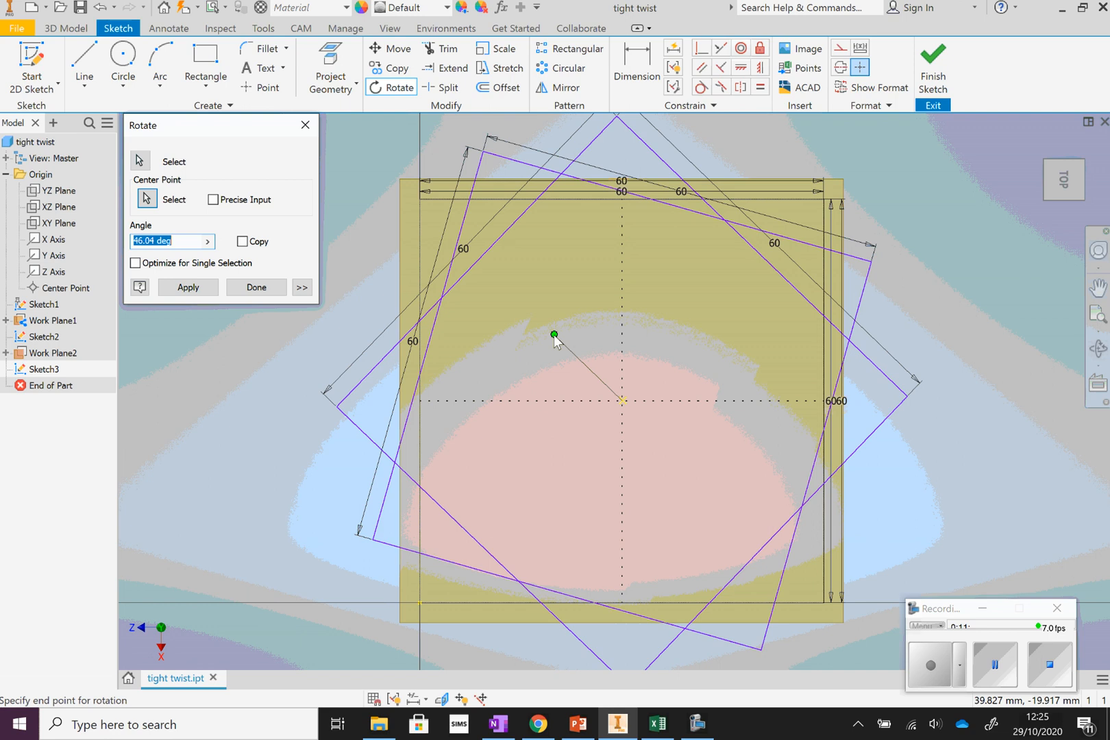
left_click(555, 335)
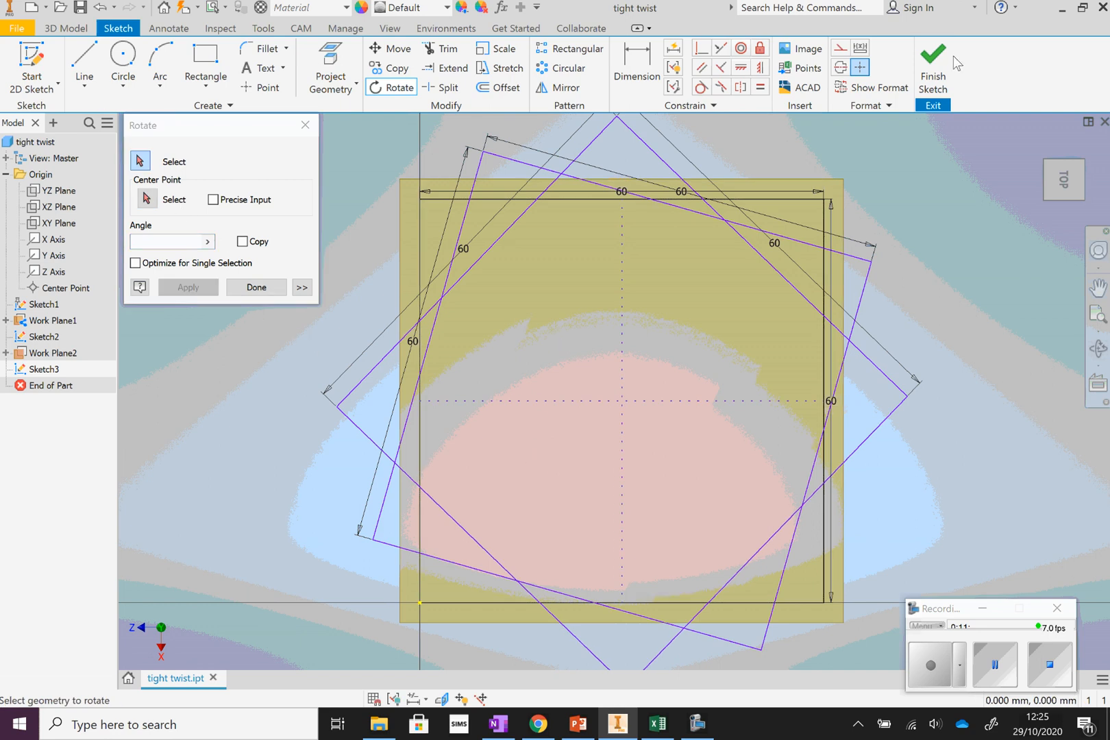
- Finish the sketch and create a new work plane offset 25 mm above the topmost work plane
left_click(944, 77)
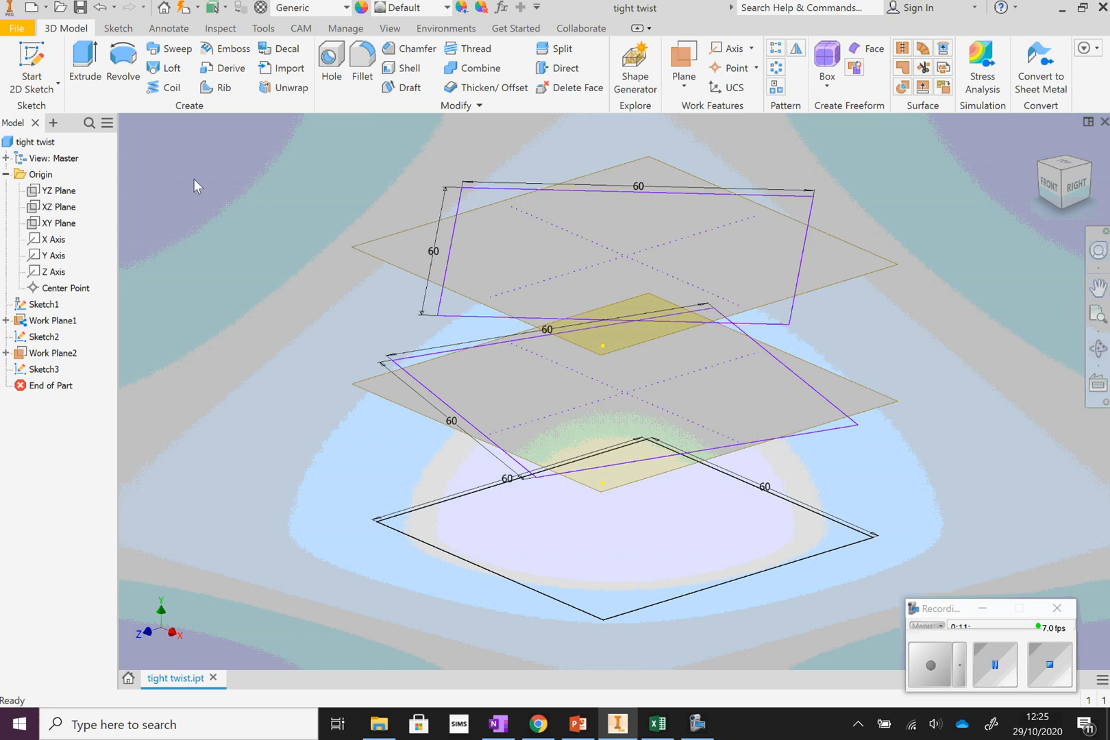
left_click(677, 89)
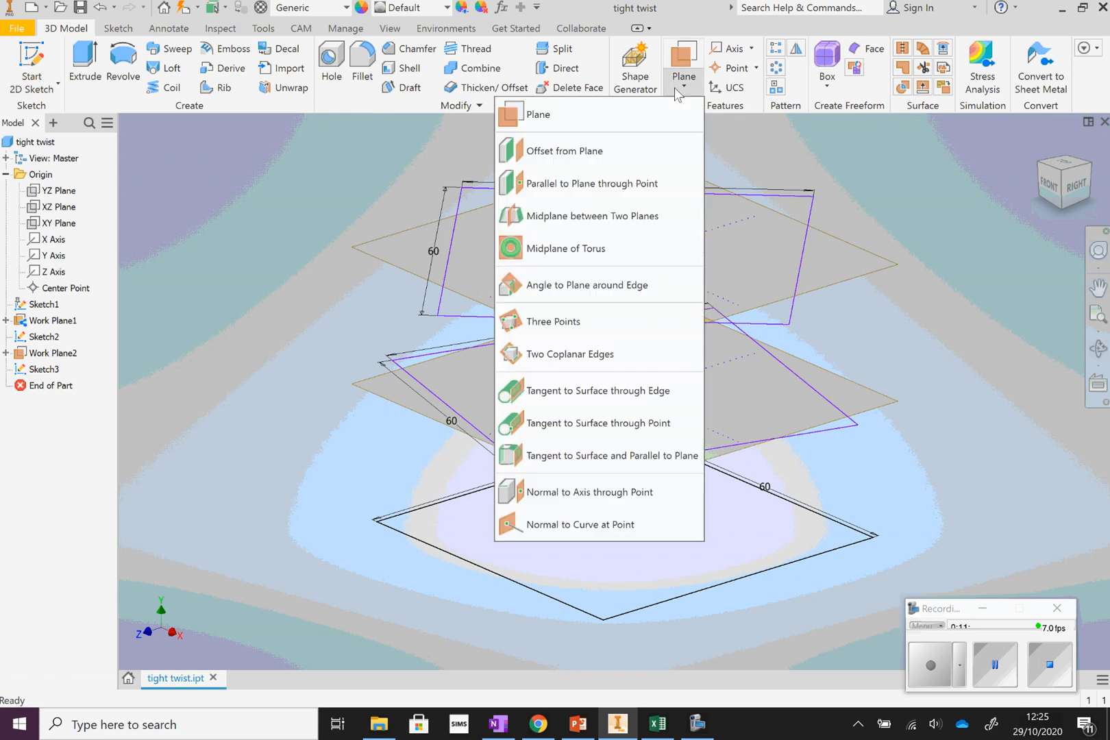
left_click(620, 149)
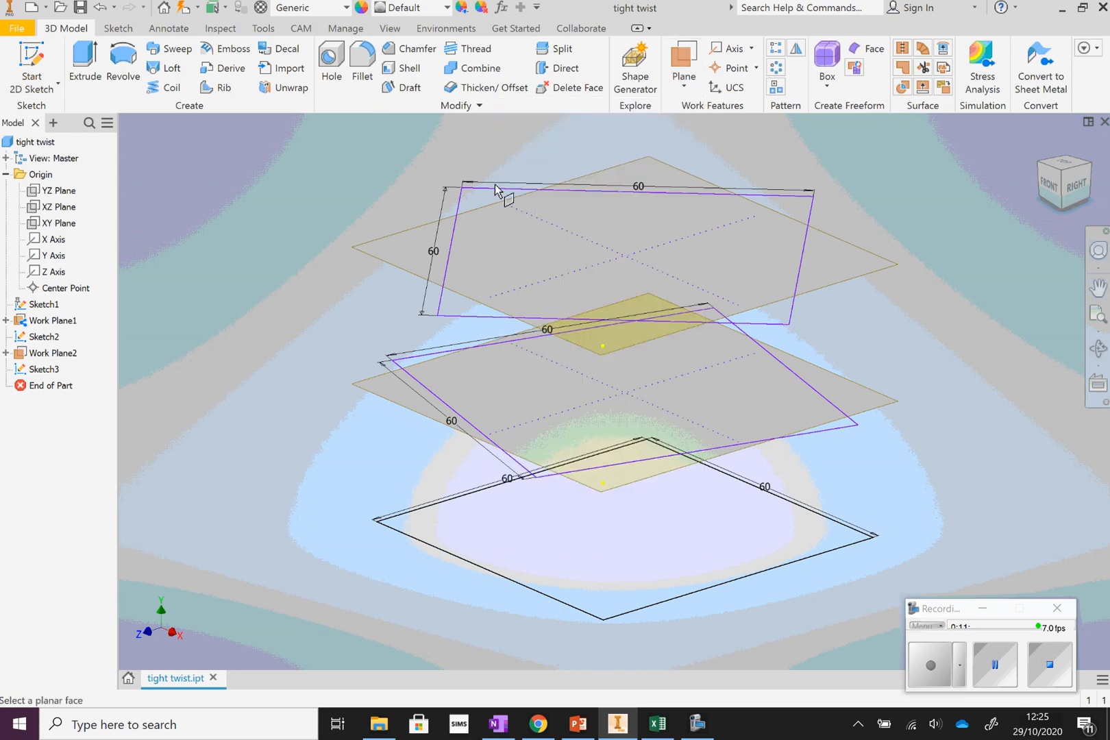
left_click(399, 239)
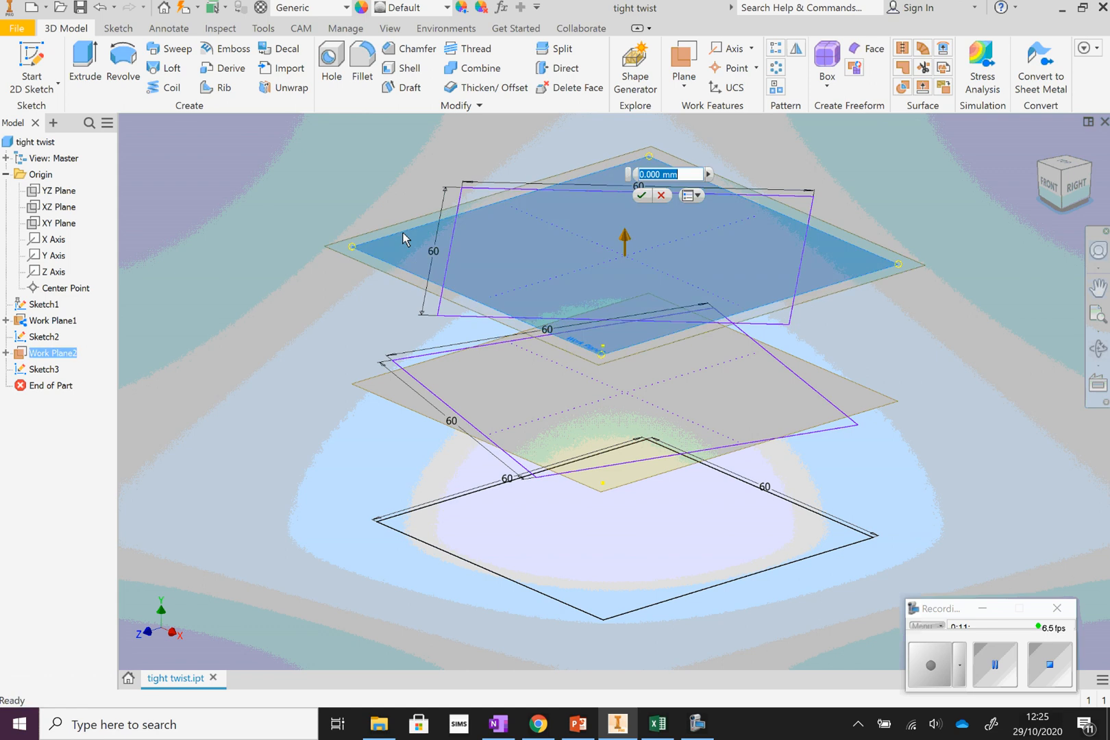
type("25mm")
key("Return")
left_click(1098, 317)
- Start a sketch on the new top work plane and draw a 60 by 60 mm square from the origin point
left_click(48, 66)
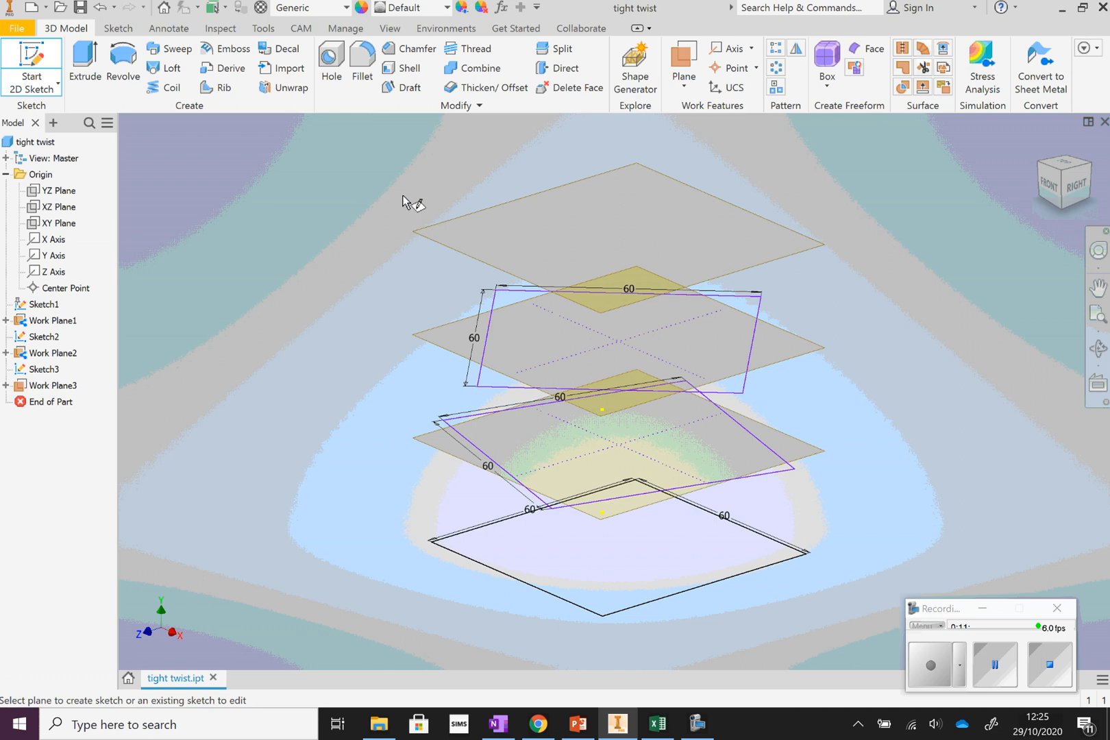
left_click(459, 220)
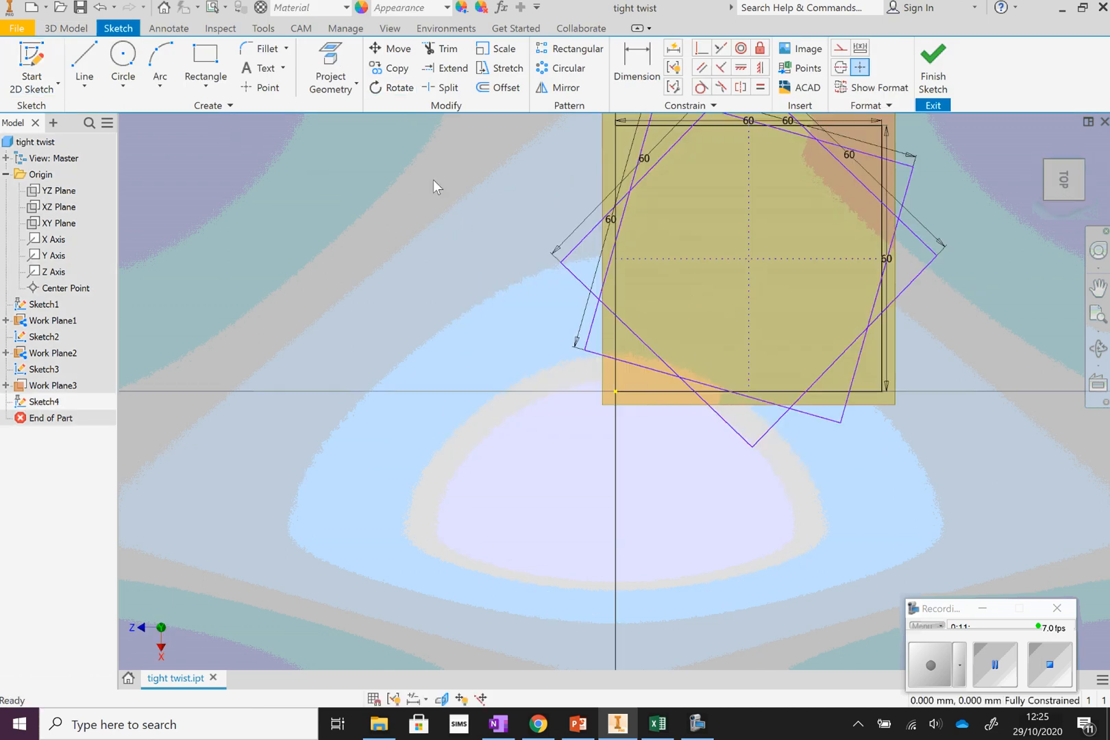
left_click(205, 60)
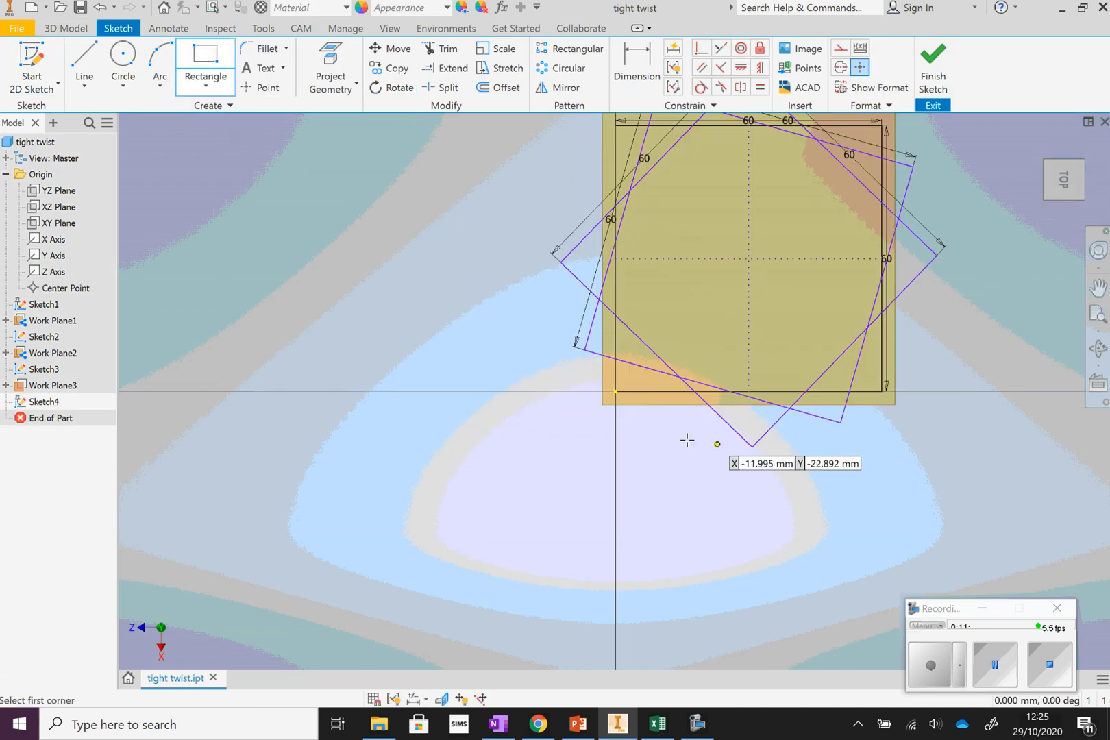
left_click(616, 391)
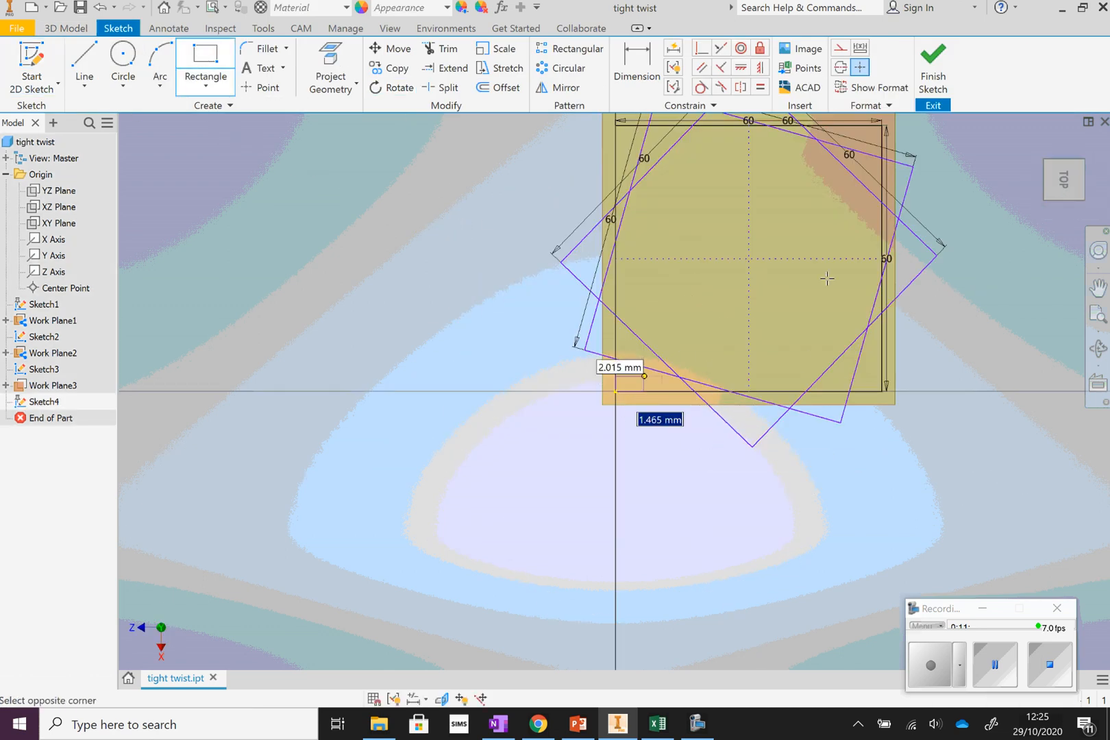
type("60mm")
key("Tab")
type("60")
type("mm")
key("Return")
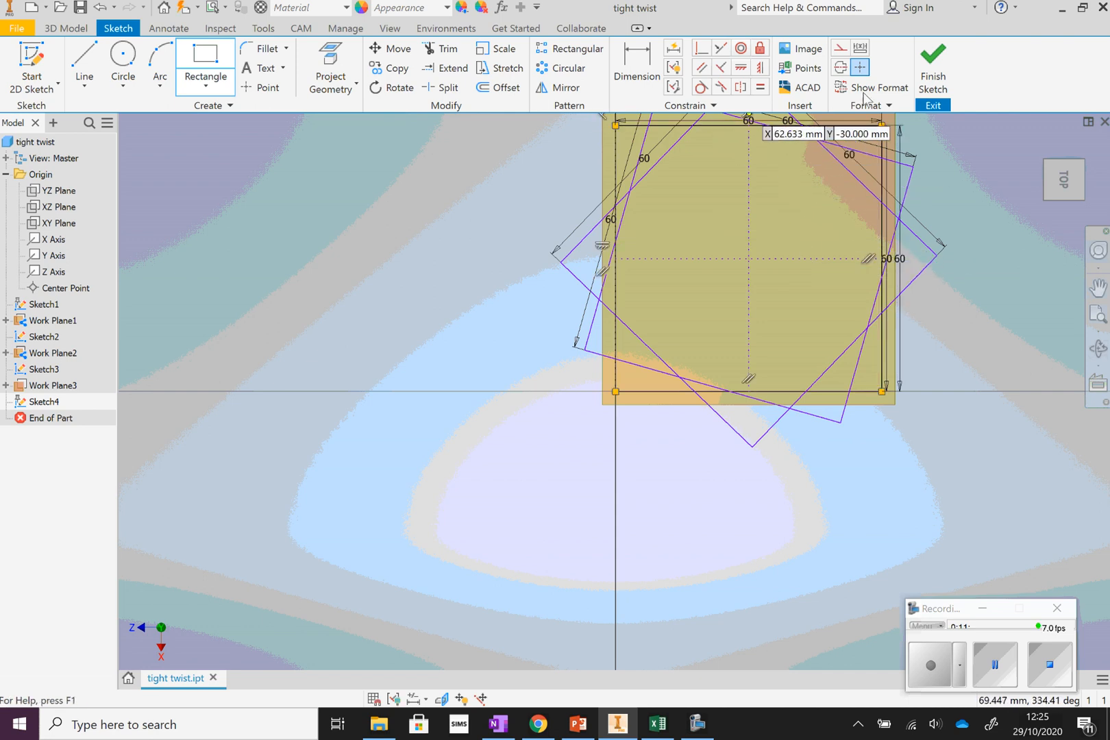
- Select all four edges of this third-plane square and set them to the default solid line type
right_click(322, 148)
left_click(380, 149)
left_click(618, 185)
left_click(740, 126, "ctrl")
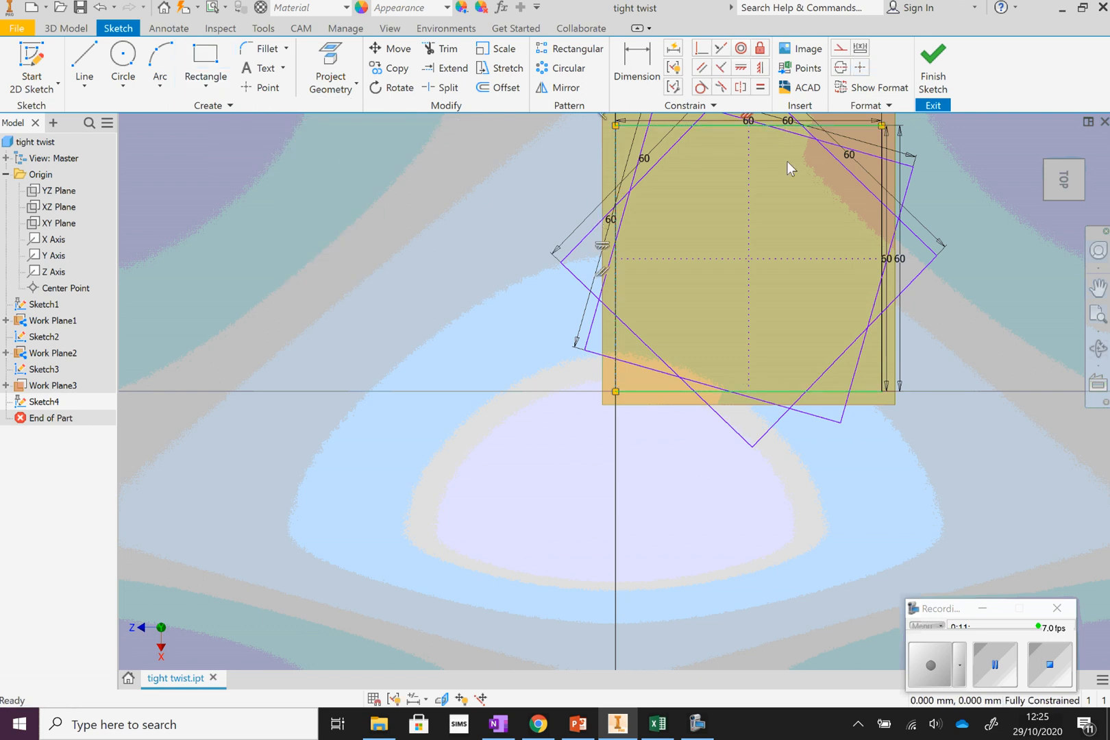
left_click(884, 233, "ctrl")
left_click(776, 389, "ctrl")
left_click(878, 104)
left_click(899, 126)
scroll(908, 158, "up", 2)
left_click(859, 143)
left_click(1010, 220)
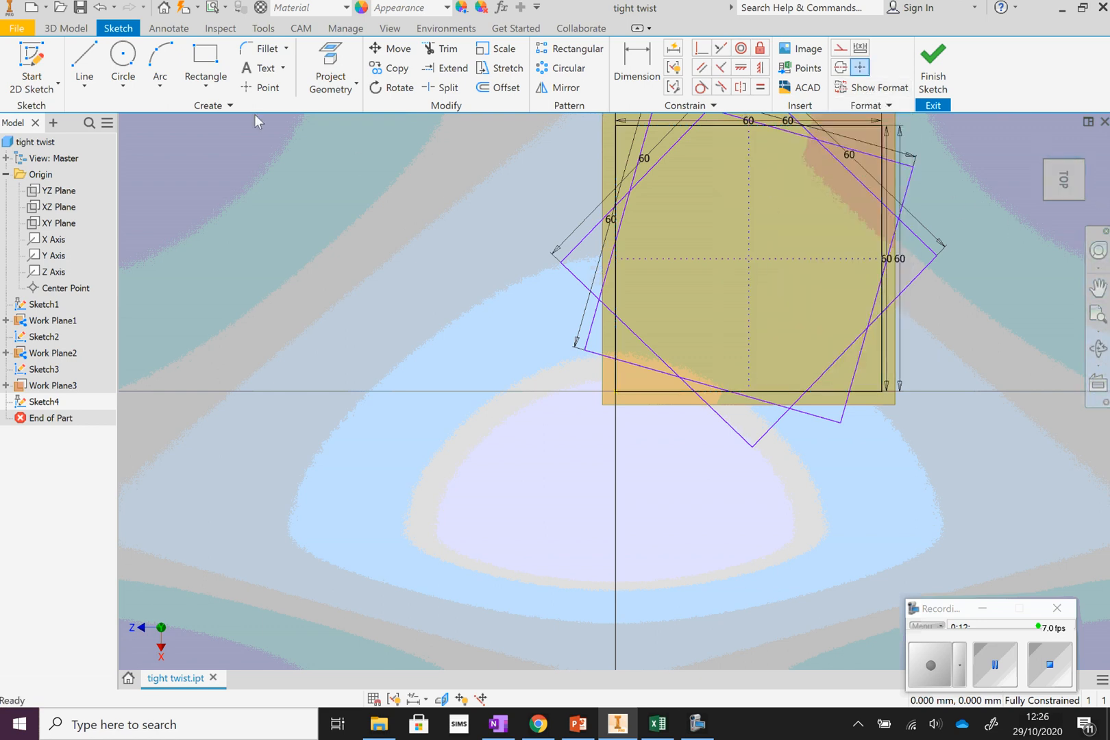
- Rotate the square's four edges about the crossing of the dotted centre lines to about 102 degrees, and finish the sketch
left_click(389, 87)
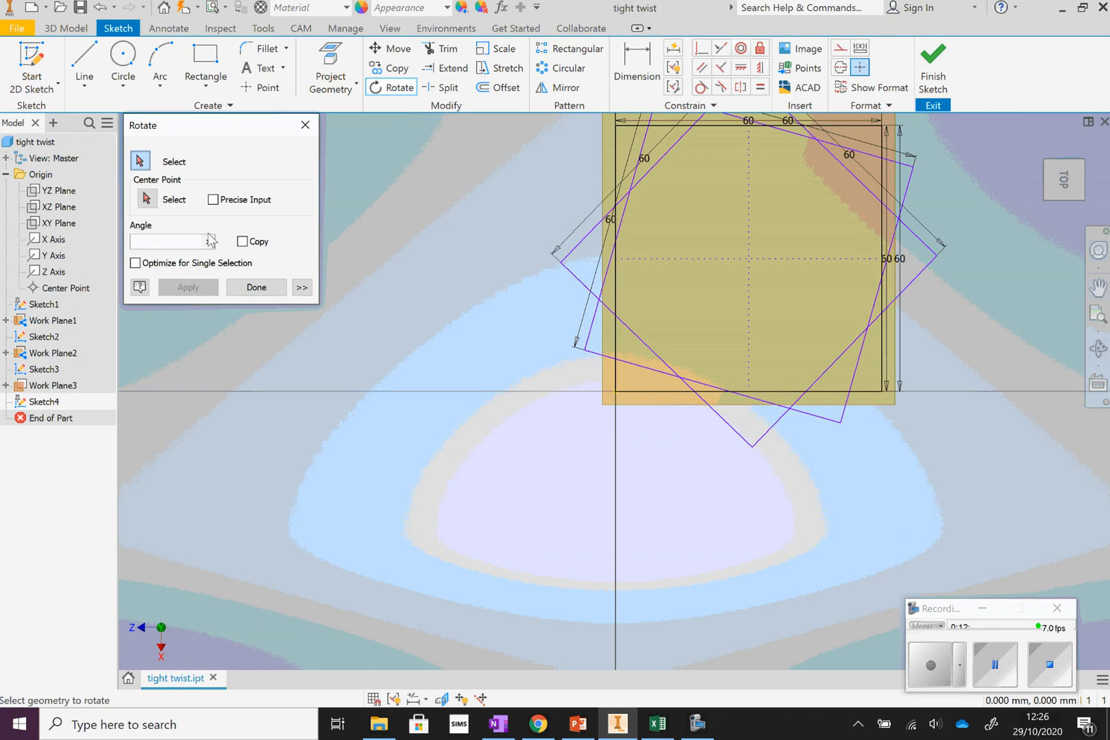
left_click(616, 172)
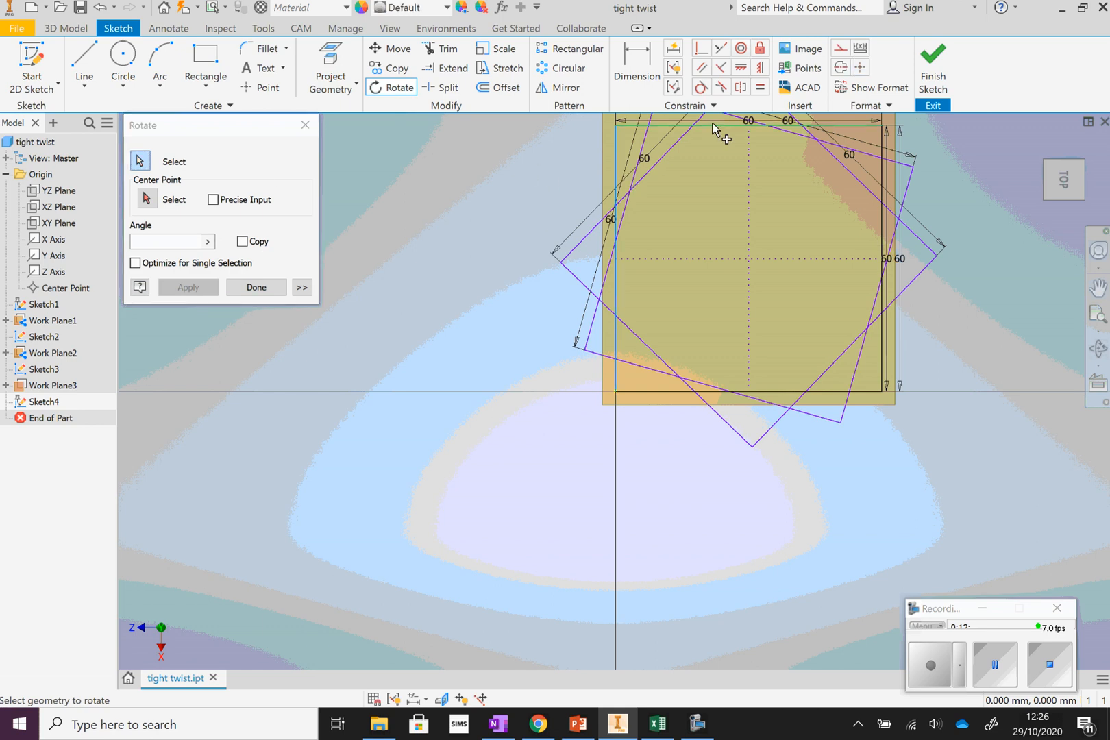
left_click(713, 125)
left_click(882, 163)
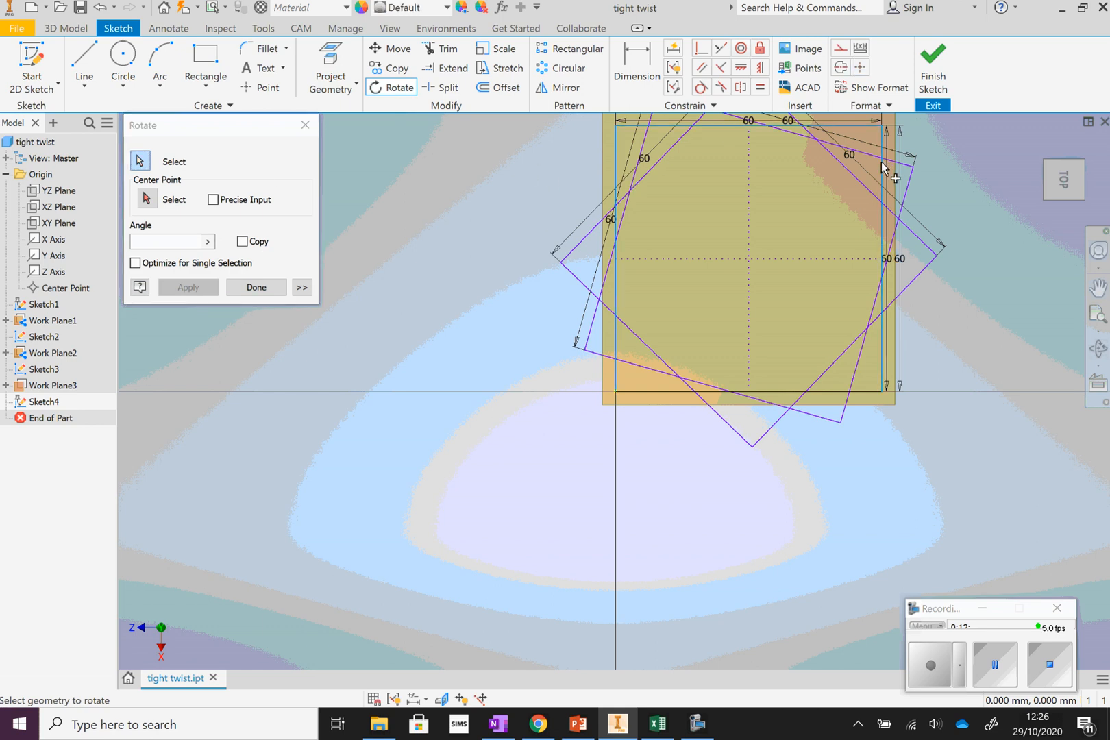
left_click(738, 392)
left_click(146, 199)
scroll(747, 250, "up", 3)
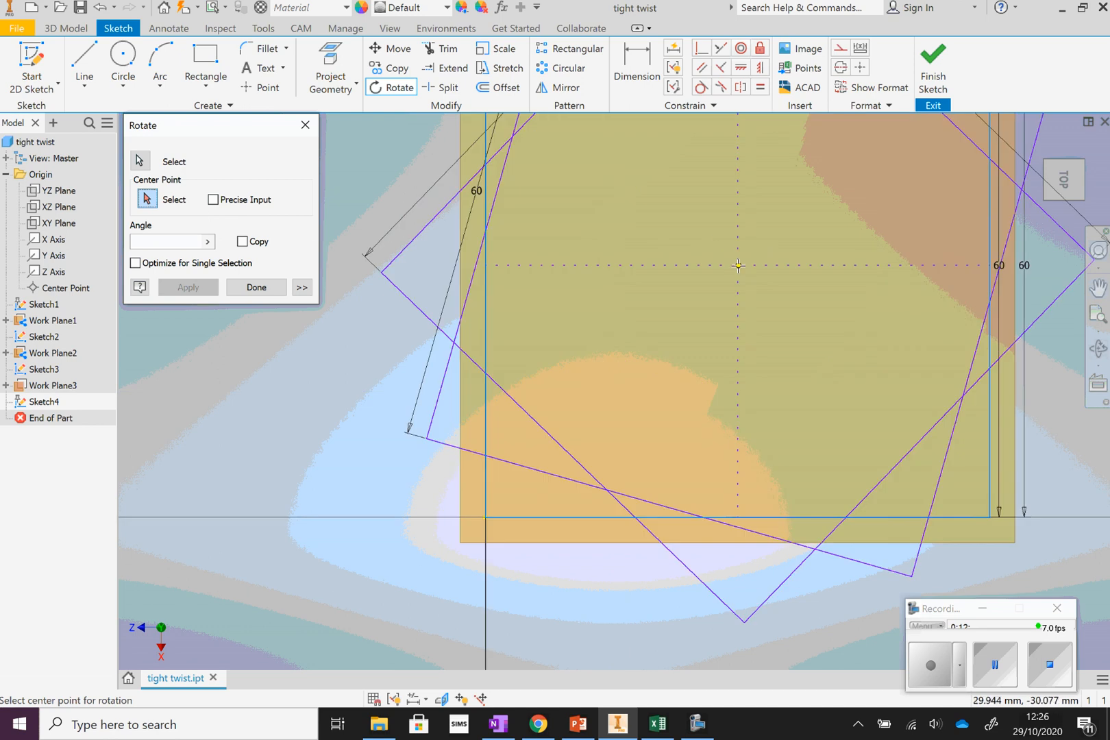
left_click(738, 265)
left_click(459, 388)
scroll(473, 316, "up", 2)
scroll(478, 314, "down", 5)
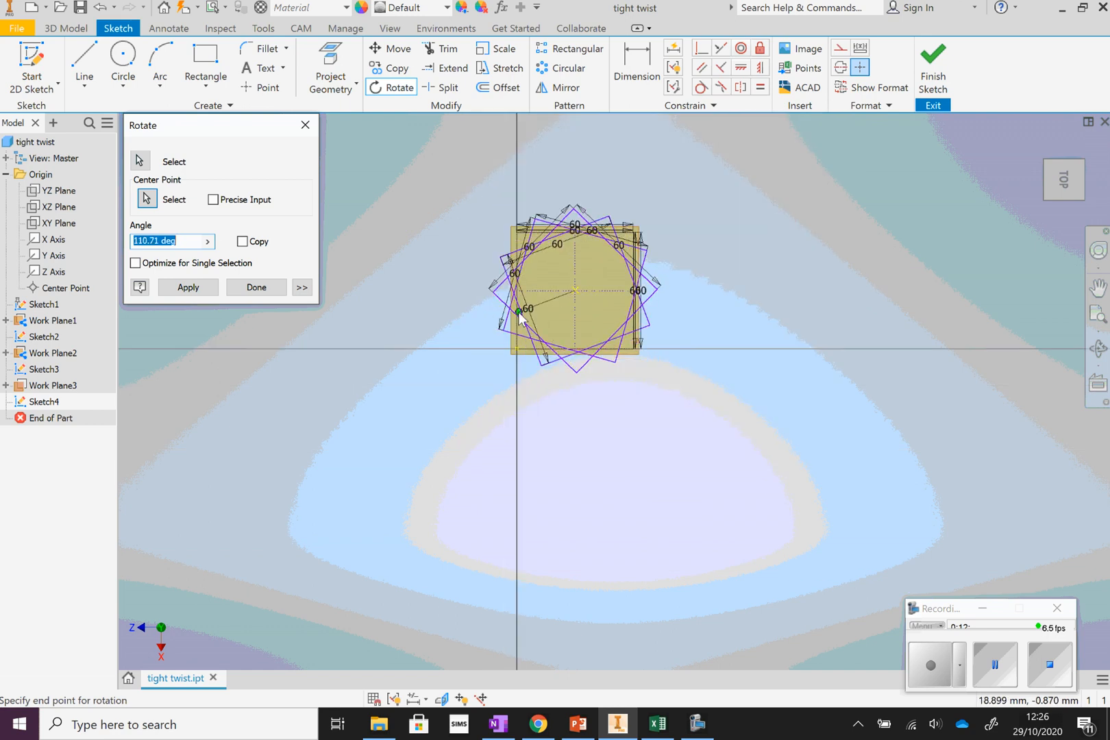
scroll(518, 312, "up", 3)
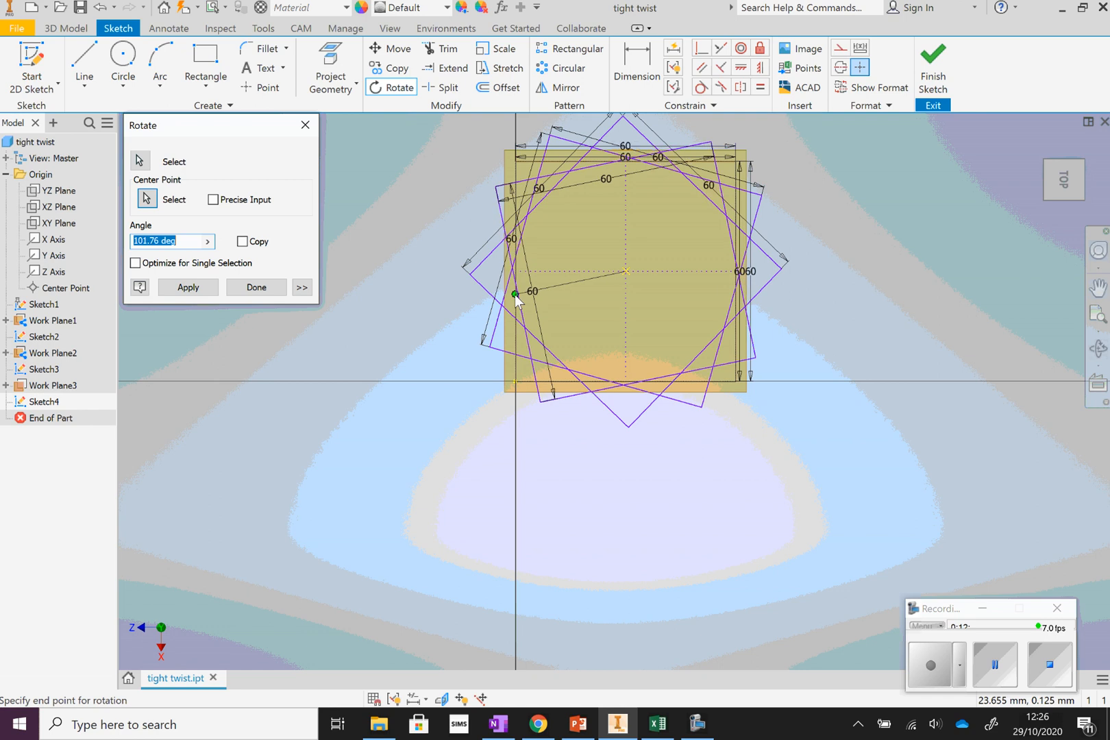
left_click(514, 295)
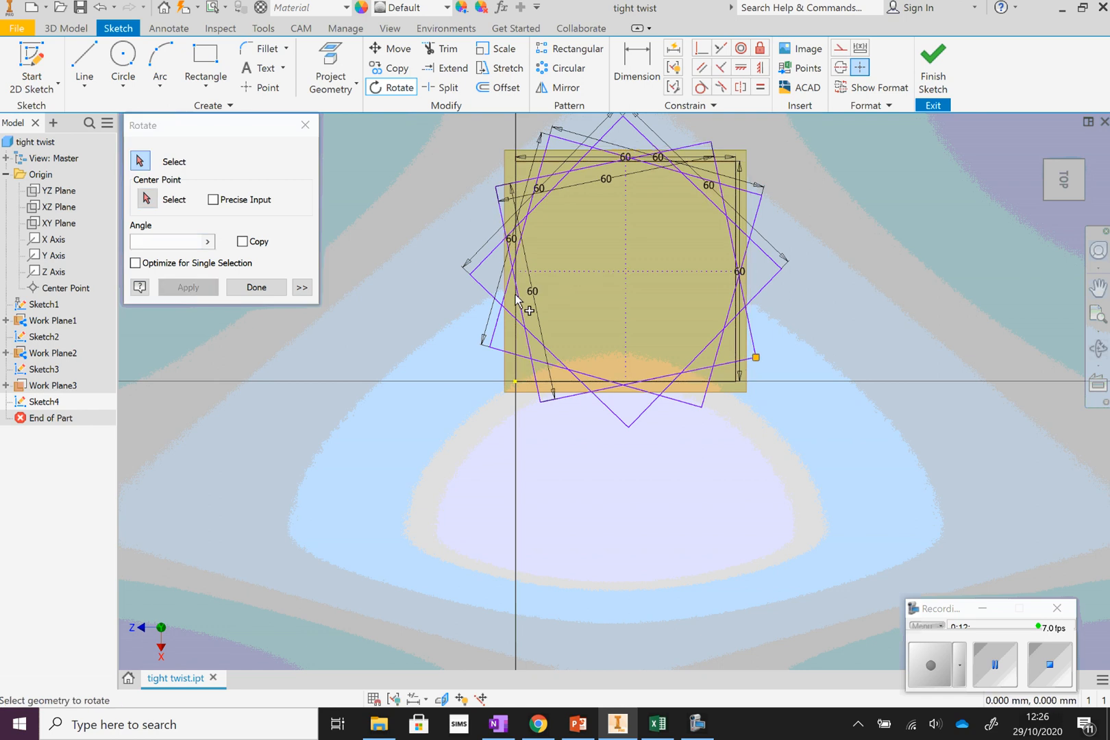
left_click(933, 73)
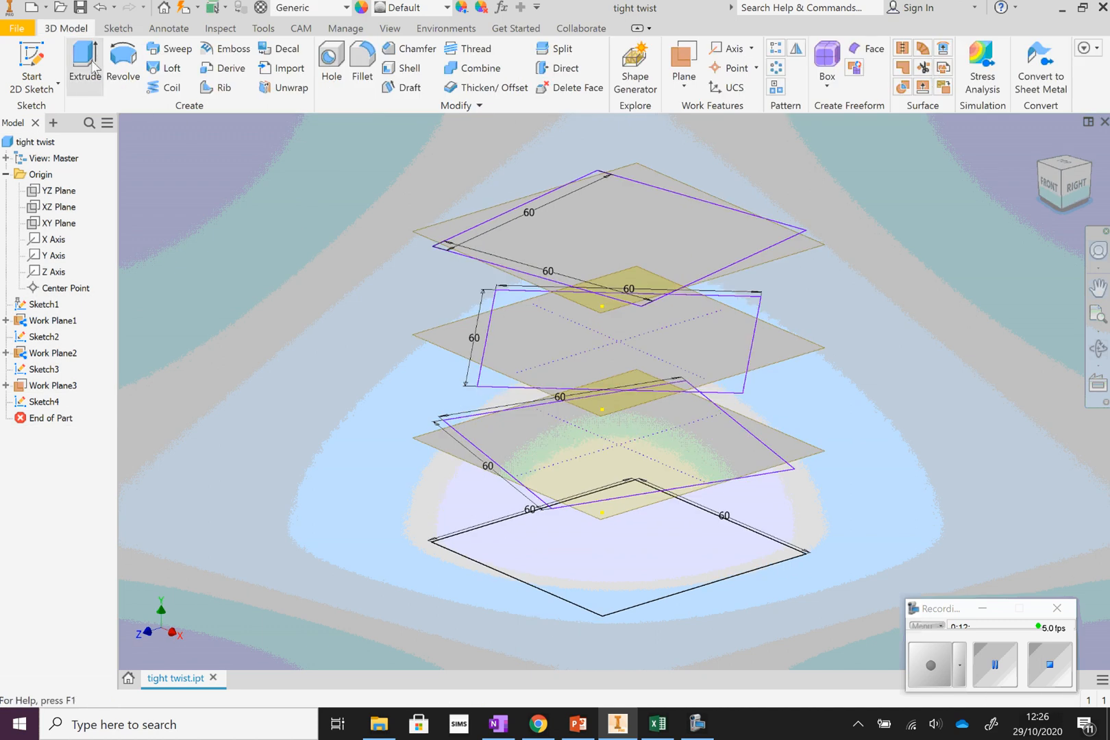
- Create a fourth work plane offset 25 mm above the plane holding the latest rotated square
left_click(674, 87)
left_click(673, 110)
left_click(682, 82)
left_click(655, 144)
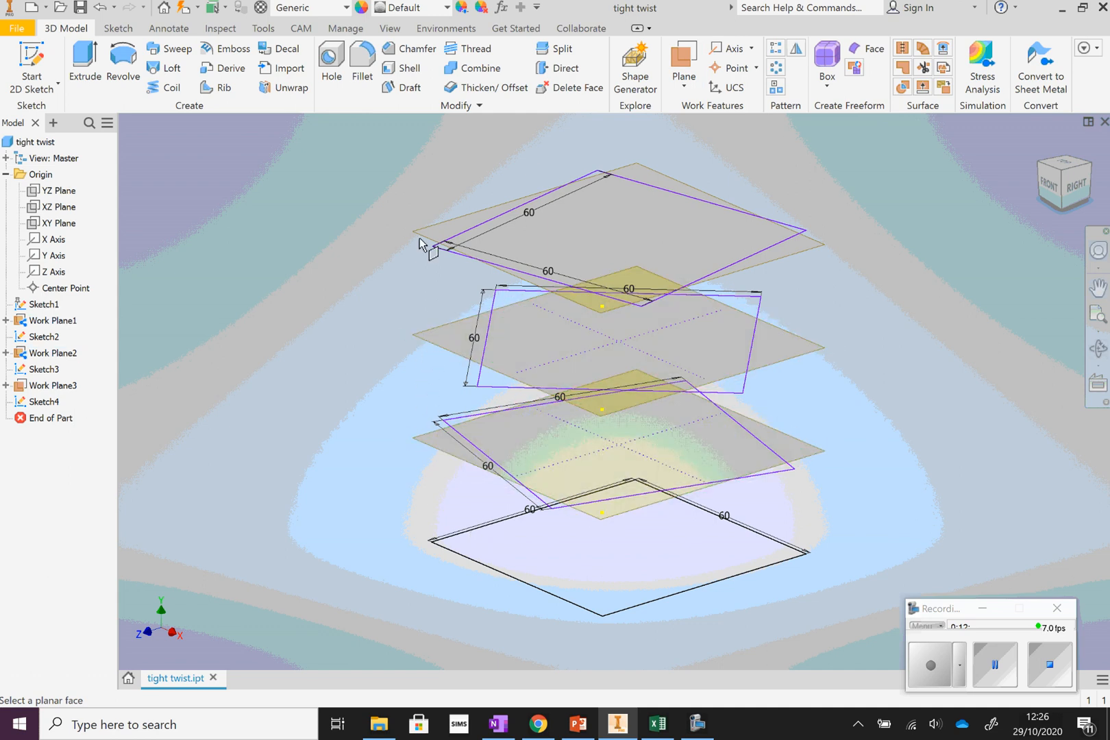
left_click(442, 229)
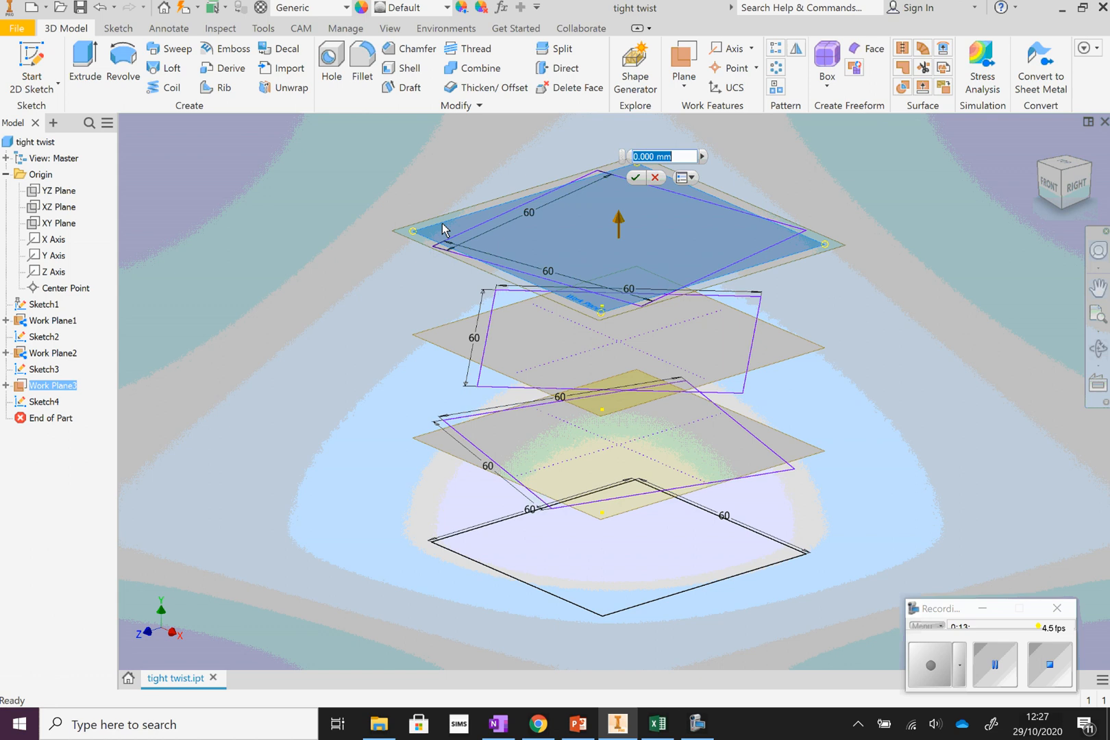
type("25")
key("Return")
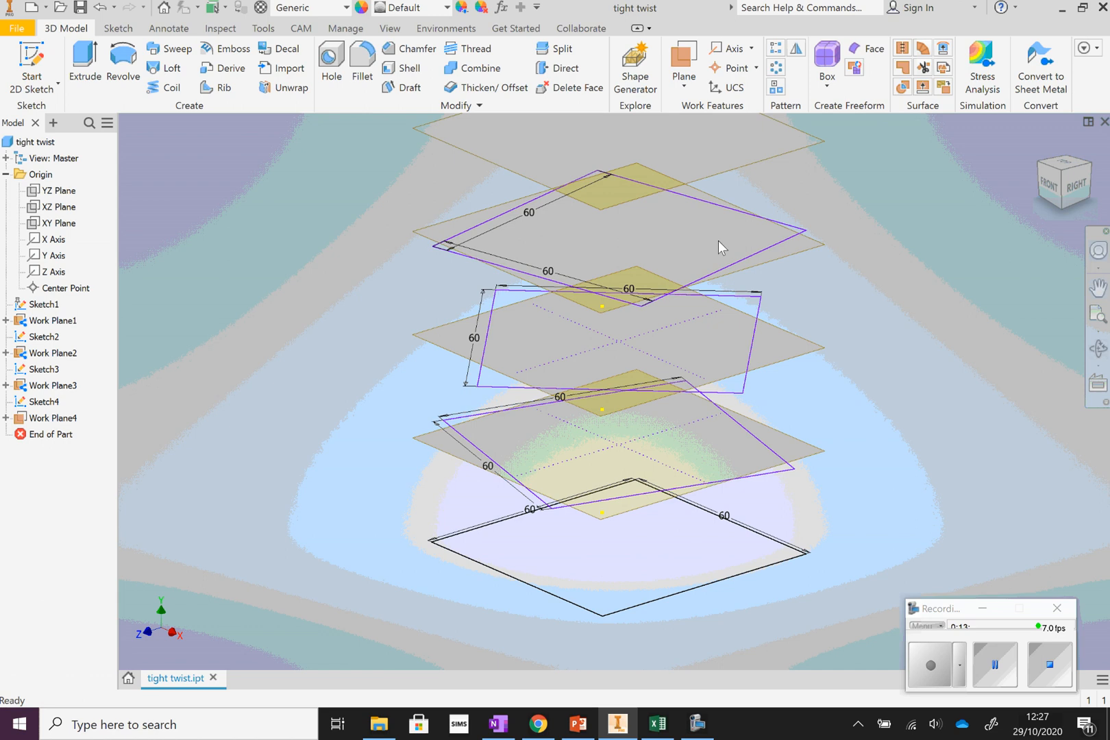
- Start a sketch on the fourth work plane and draw a 60 by 60 mm square from the origin point
left_click(59, 71)
left_click(520, 174)
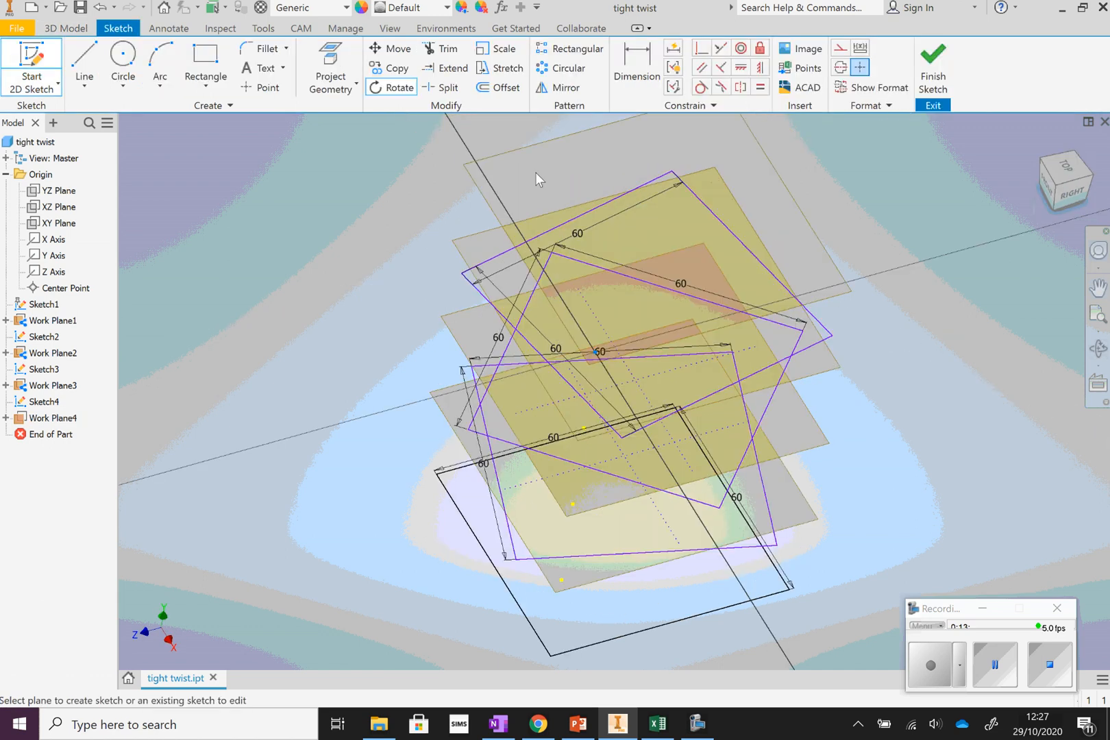
left_click(207, 55)
left_click(615, 392)
type("6")
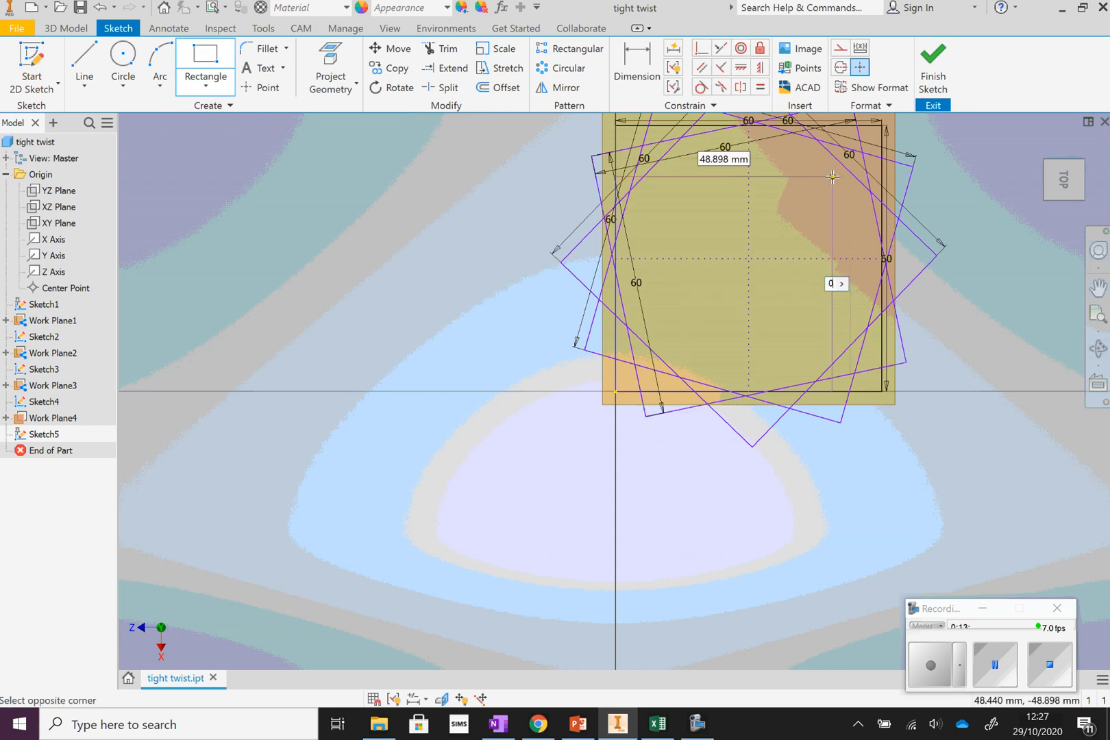
key("Tab")
type("60")
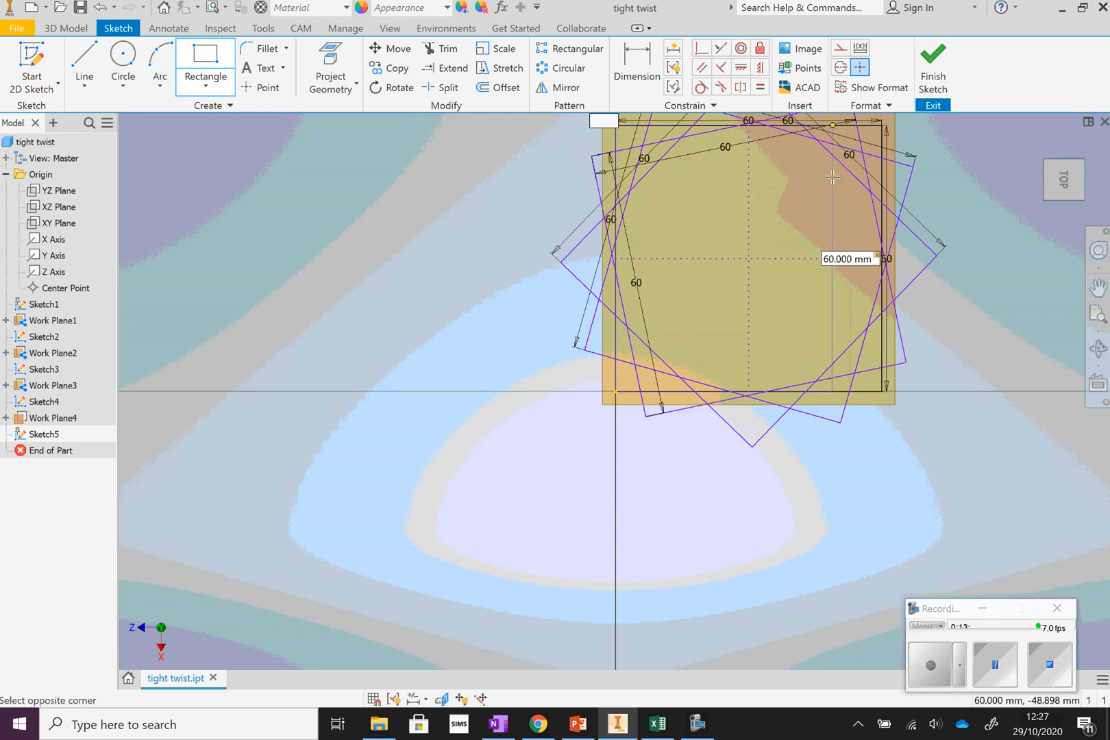
key("Return")
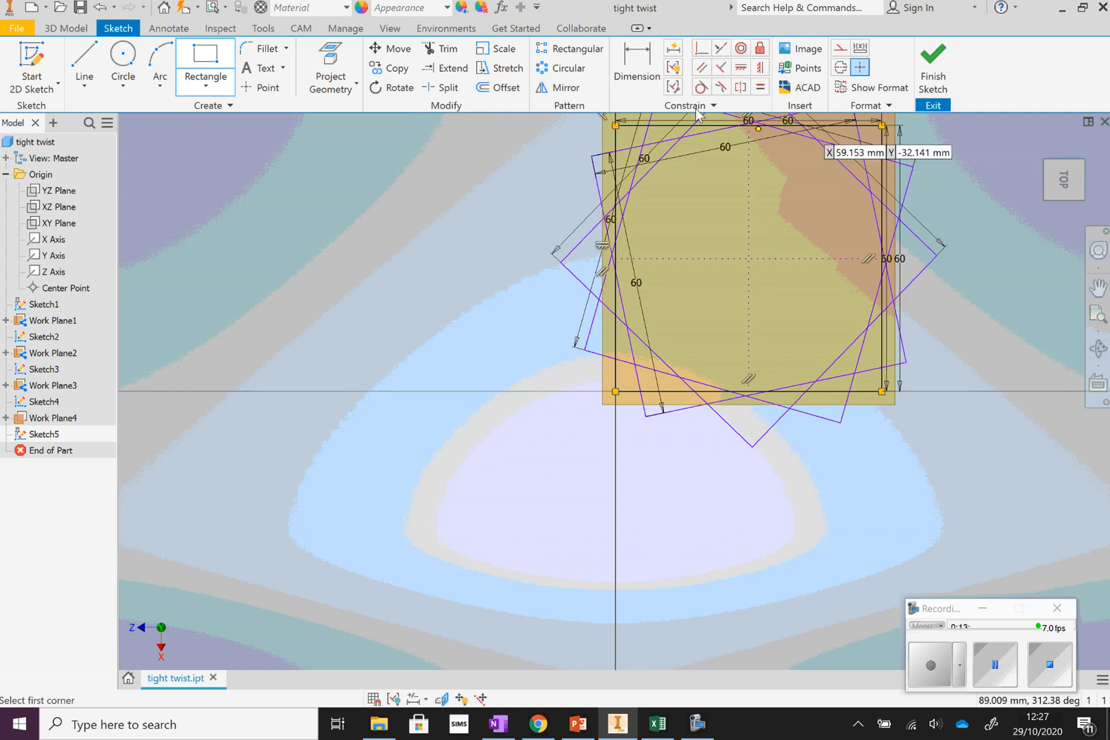
- Rotate the fourth-plane square about its centre so its edges sit slightly off the base square's, and finish the sketch
left_click(391, 88)
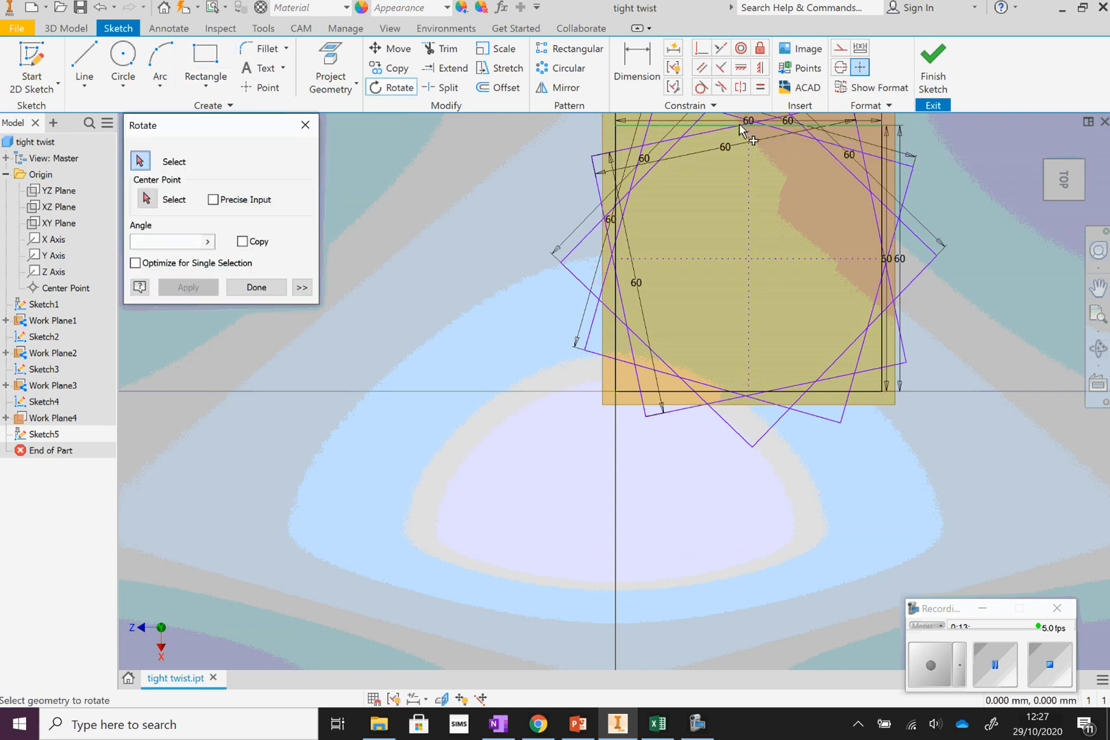
left_click(616, 231)
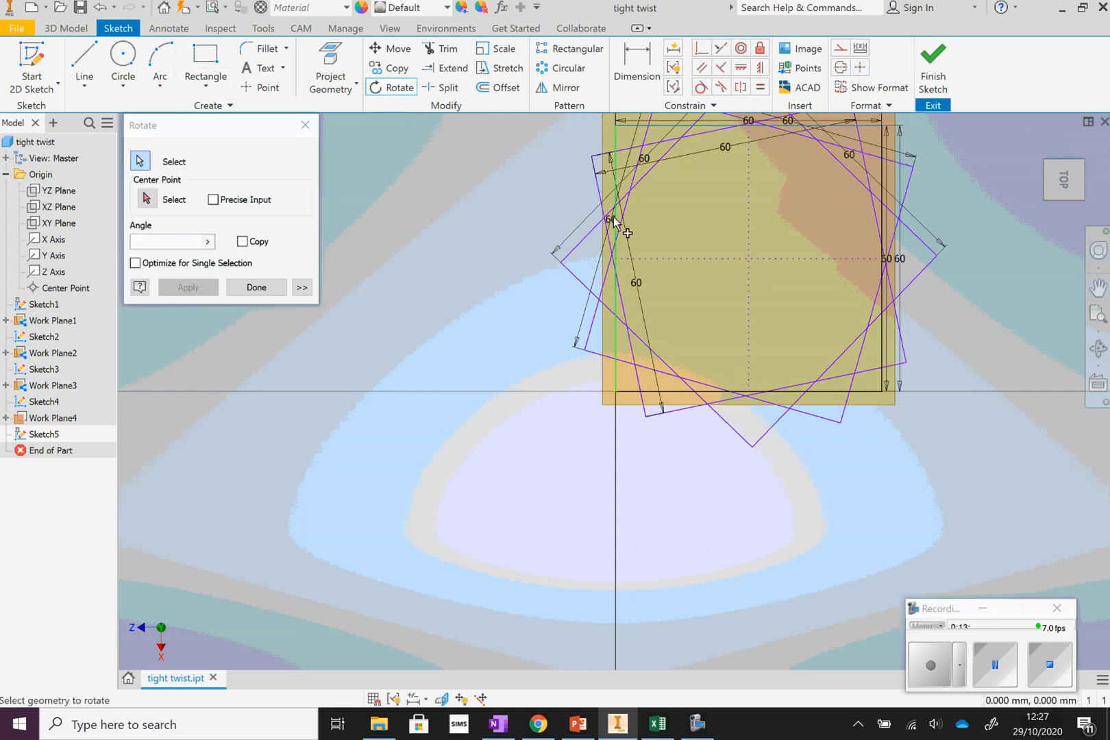
left_click(725, 393)
left_click(882, 295)
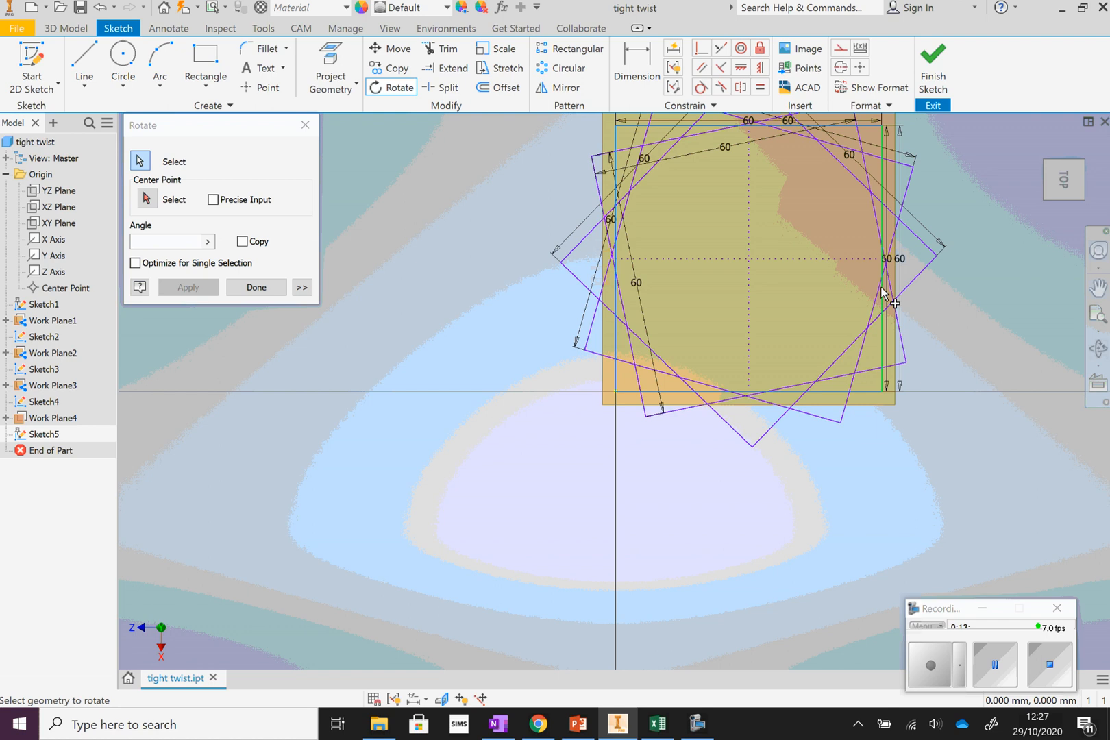
left_click(146, 199)
scroll(758, 233, "up", 5)
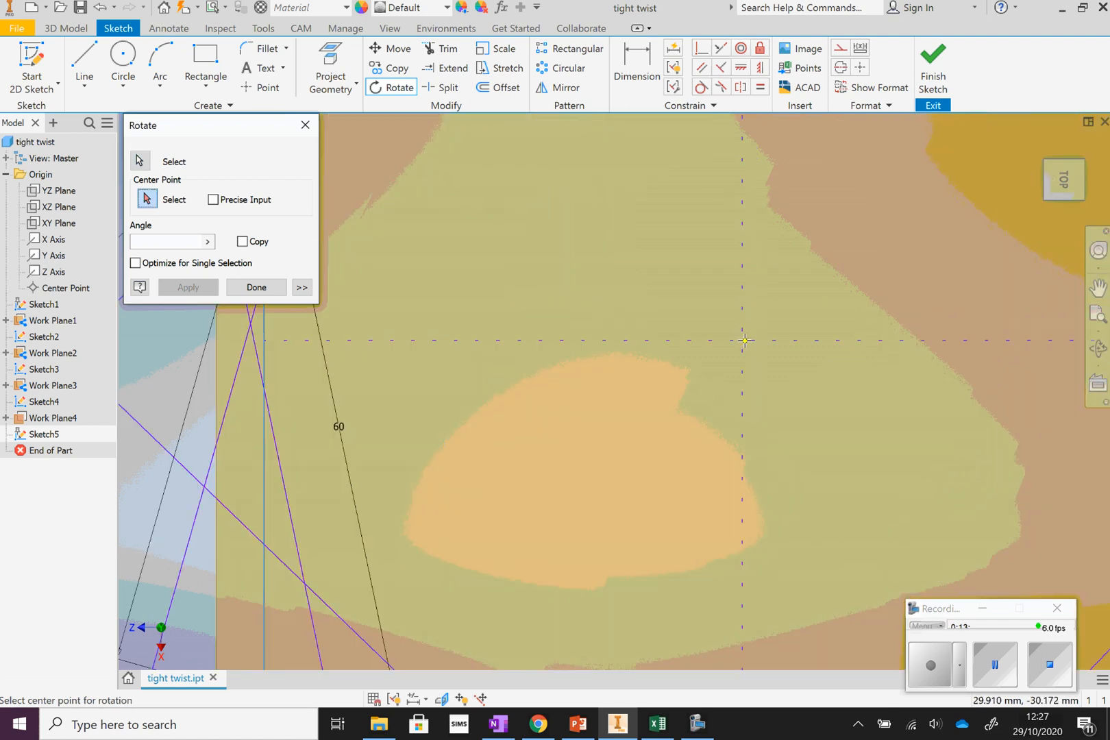
left_click(743, 340)
left_click(483, 392)
scroll(523, 387, "down", 5)
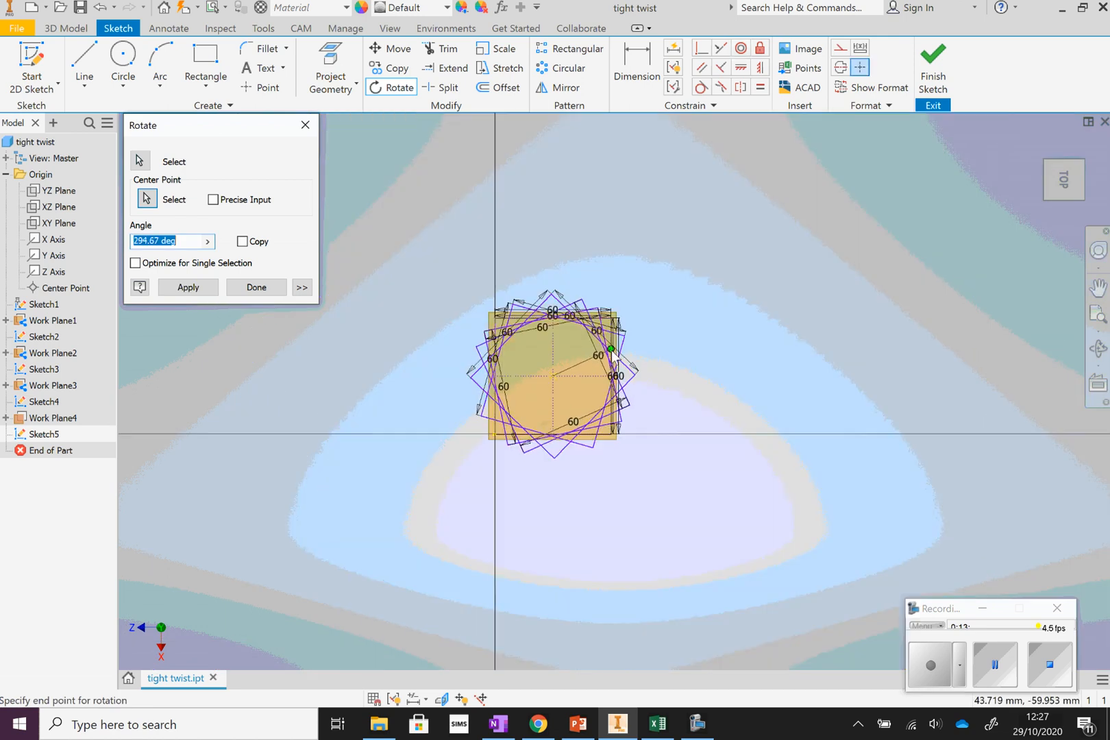
scroll(625, 379, "up", 7)
scroll(626, 381, "down", 6)
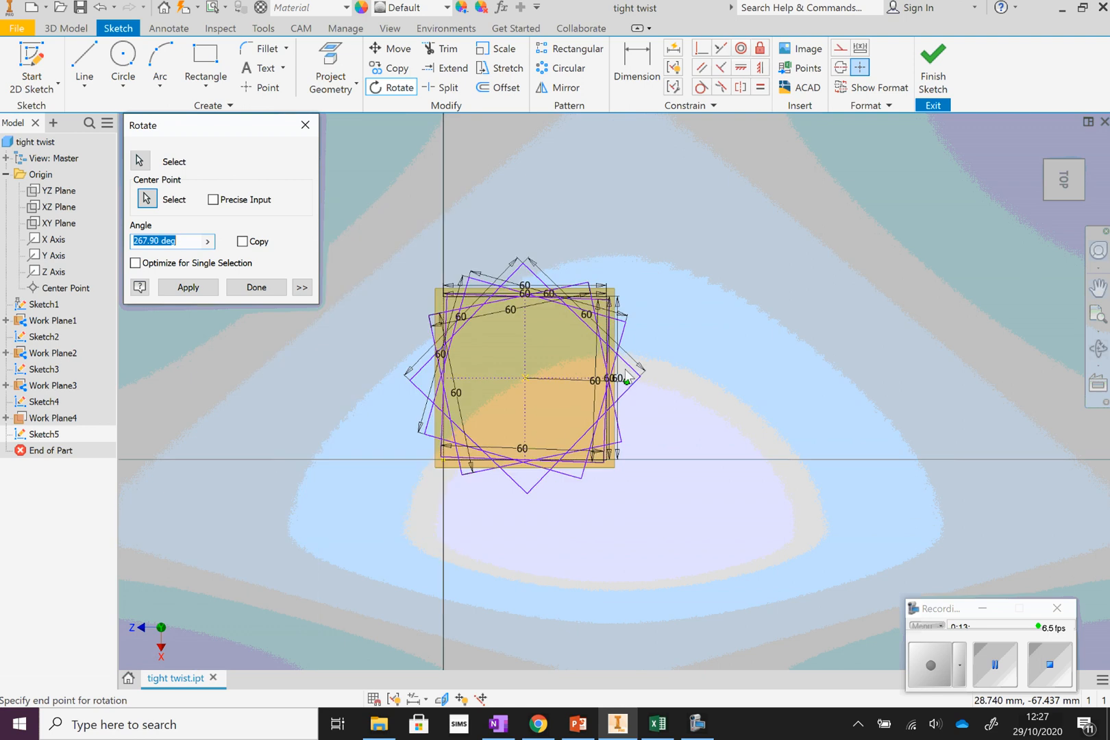
right_click(688, 404)
left_click(747, 404)
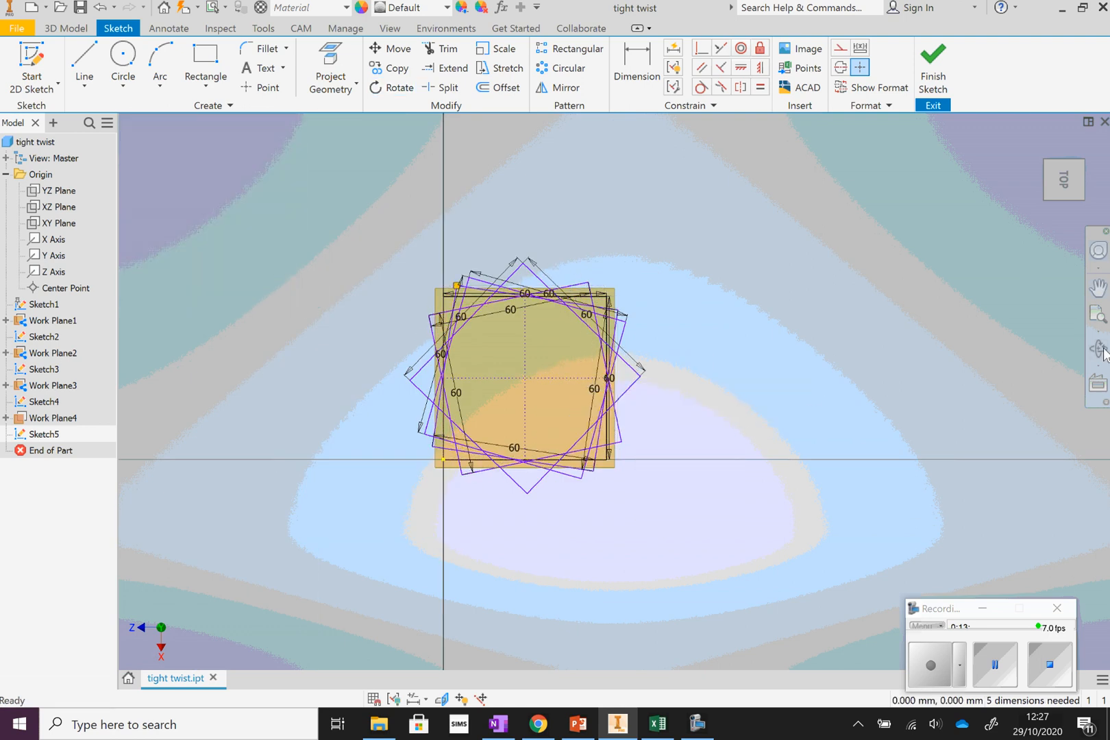
left_click(934, 79)
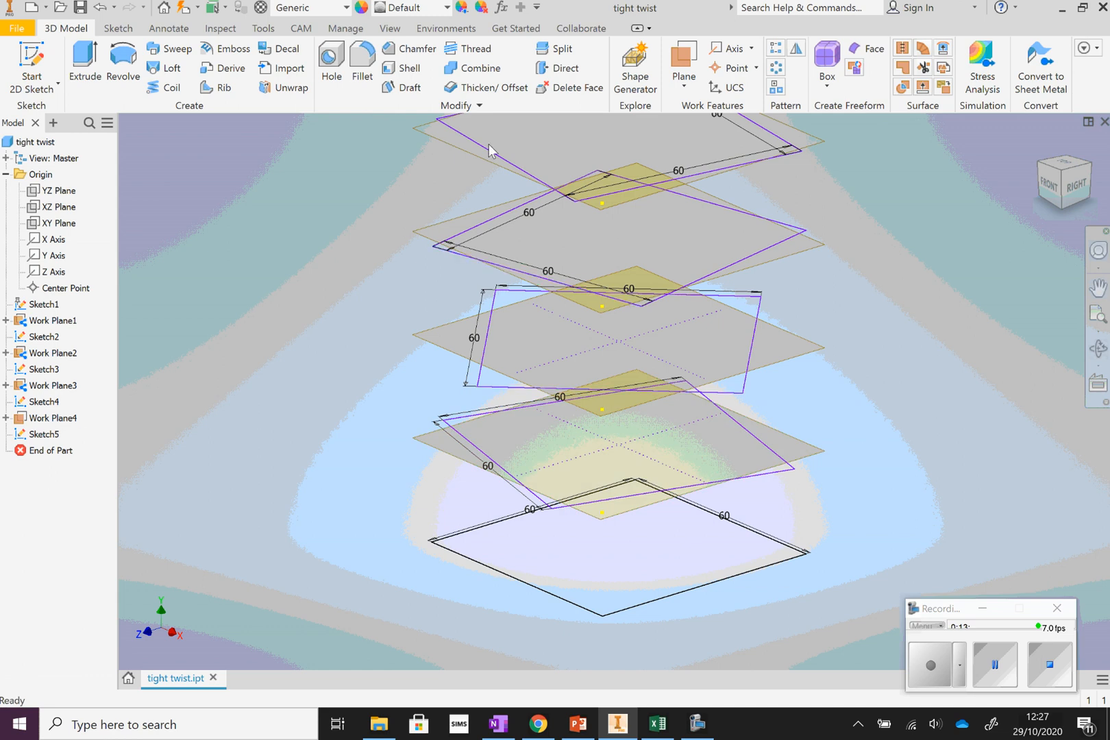
- Bring the topmost work plane and its rotated square fully into view
left_click(1097, 289)
left_click_drag(860, 281, 822, 431)
right_click(920, 202)
left_click(967, 202)
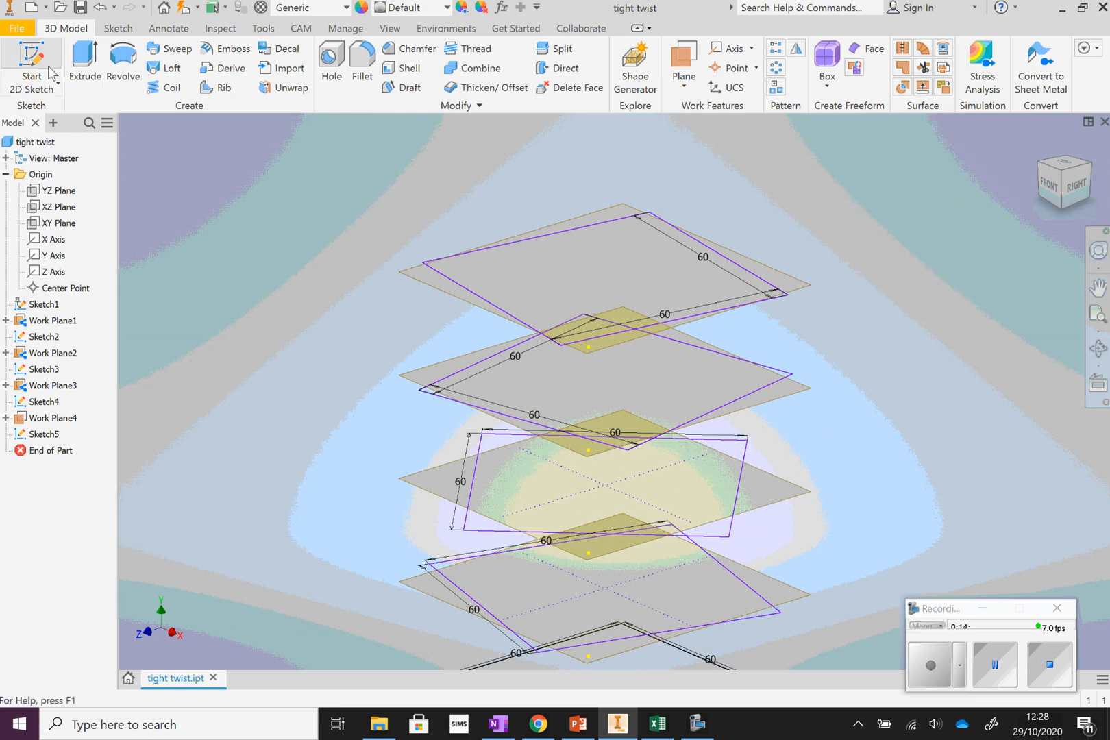
- Create a fifth work plane offset 25 mm above the fourth work plane
left_click(696, 81)
left_click(586, 147)
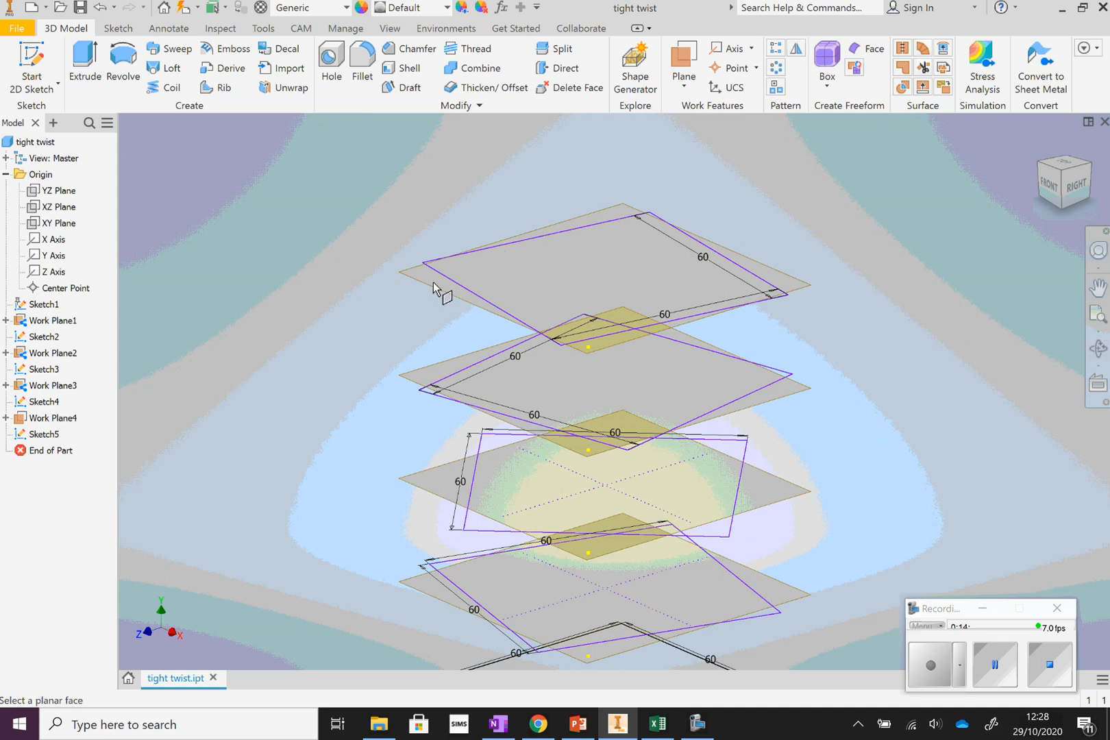
left_click(409, 279)
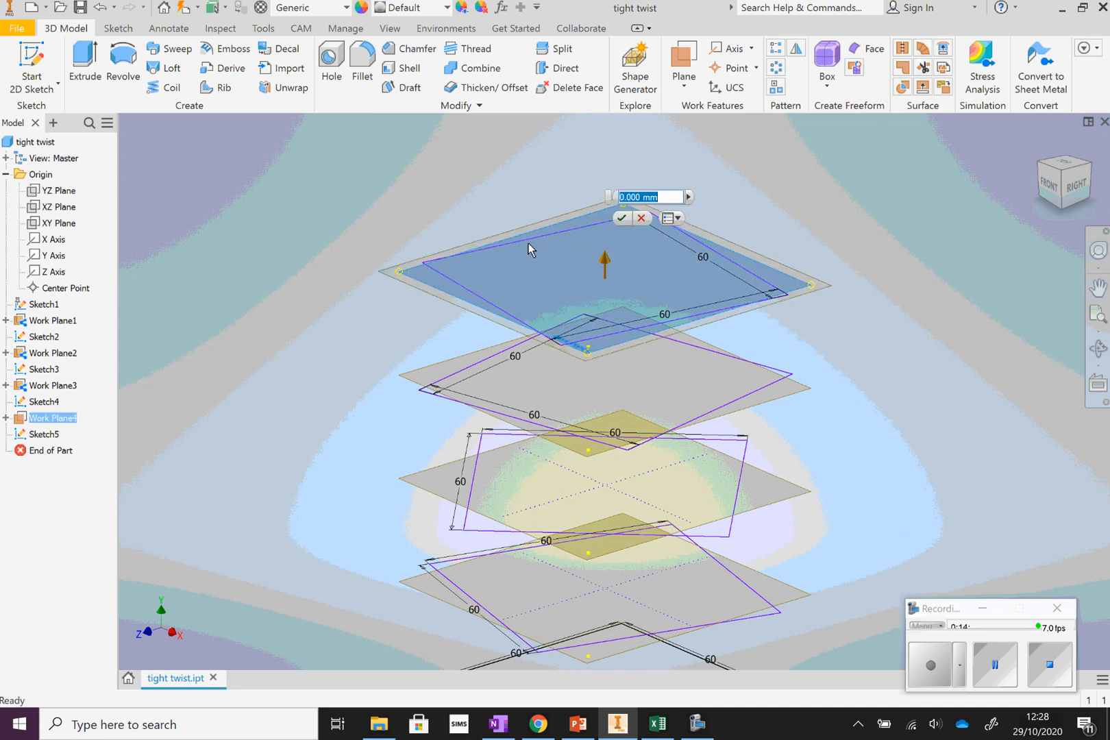
type("25mm")
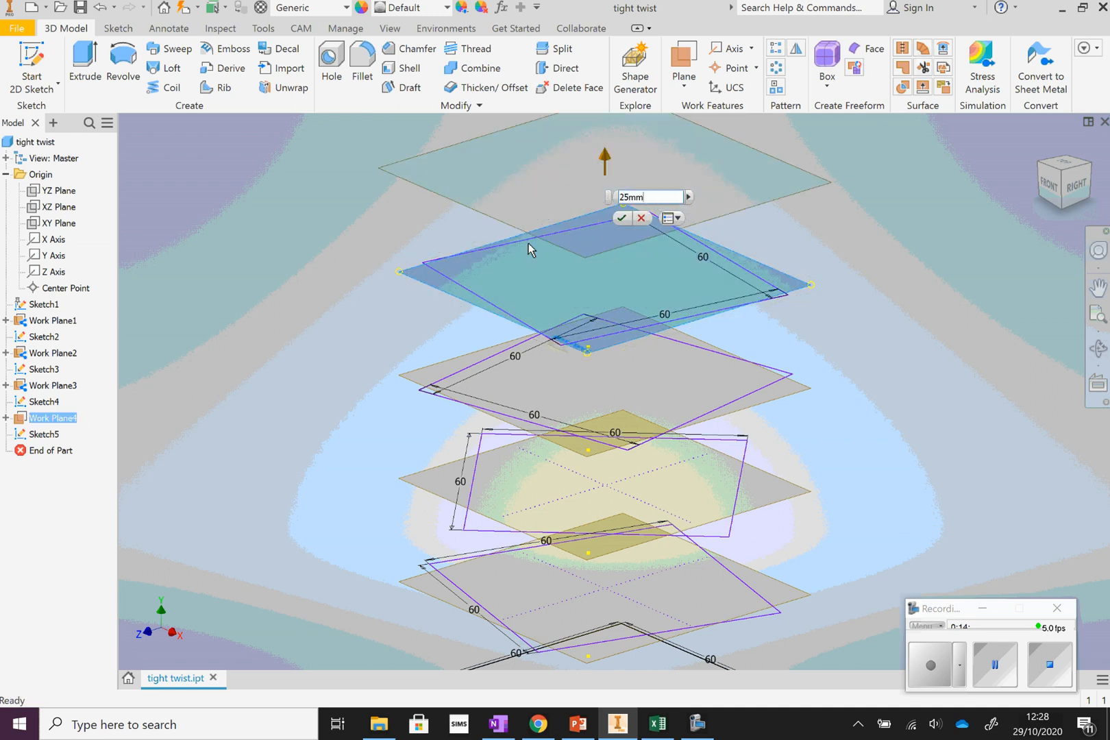
key("Return")
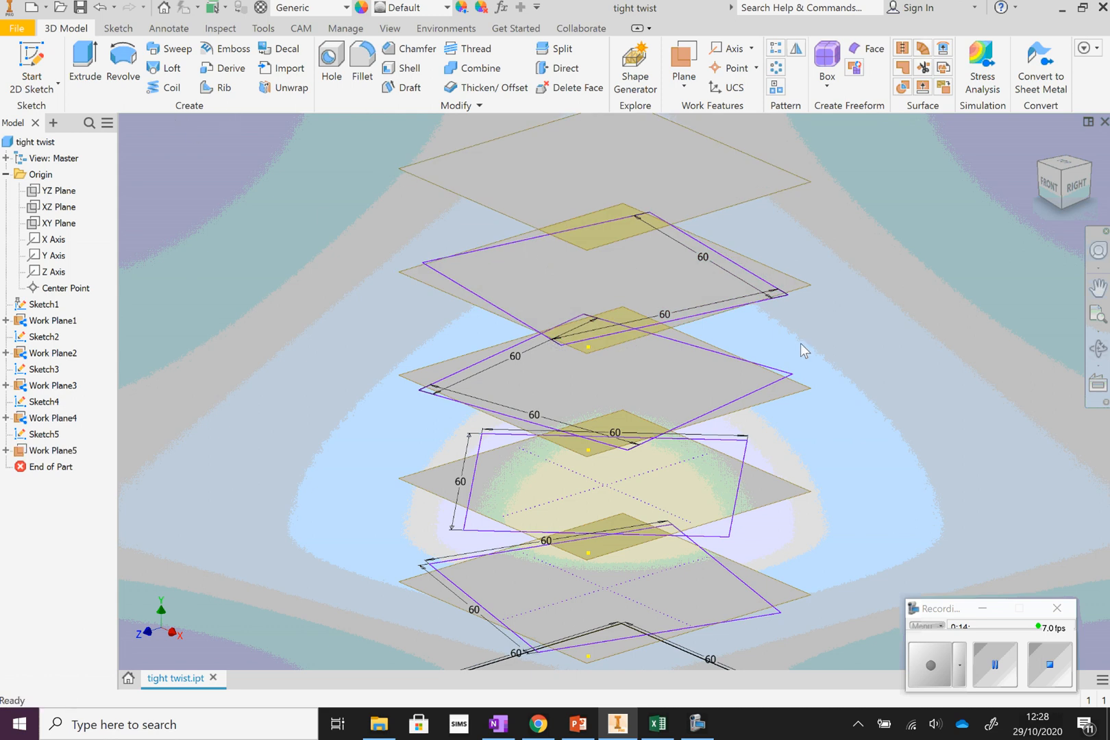
- Start a sketch on the fifth work plane and draw a 60 by 60 mm square from the origin point
left_click(1099, 286)
left_click_drag(907, 350, 926, 449)
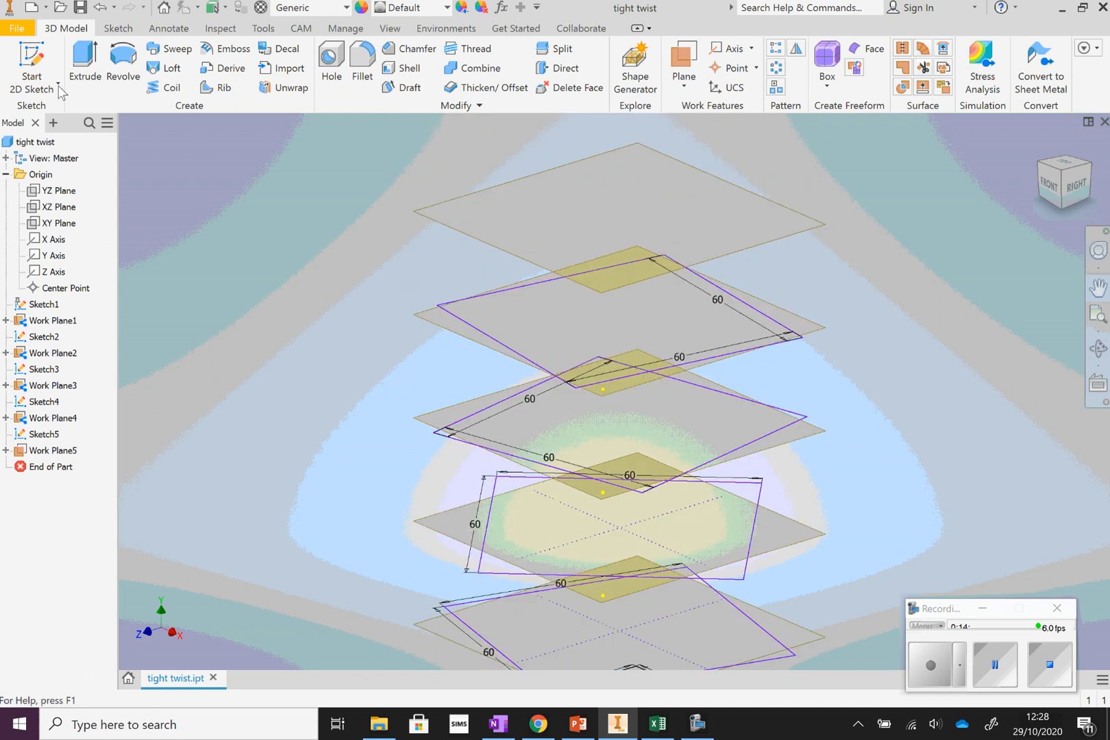
left_click(32, 63)
left_click(506, 182)
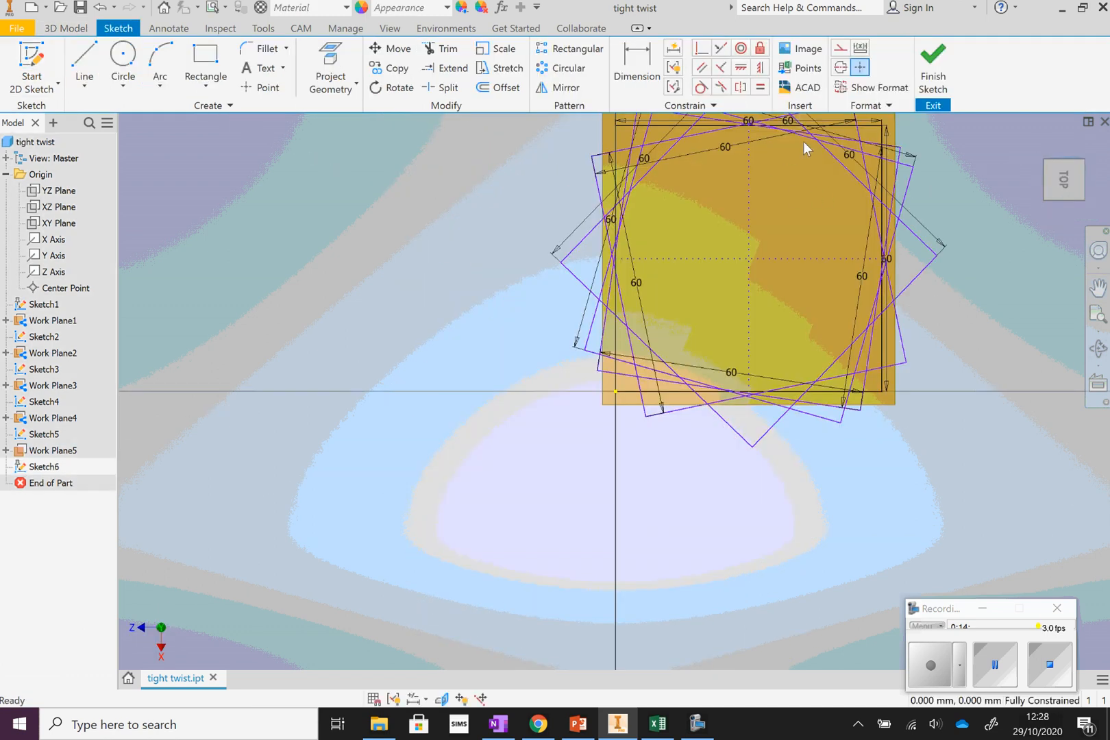
left_click(1098, 314)
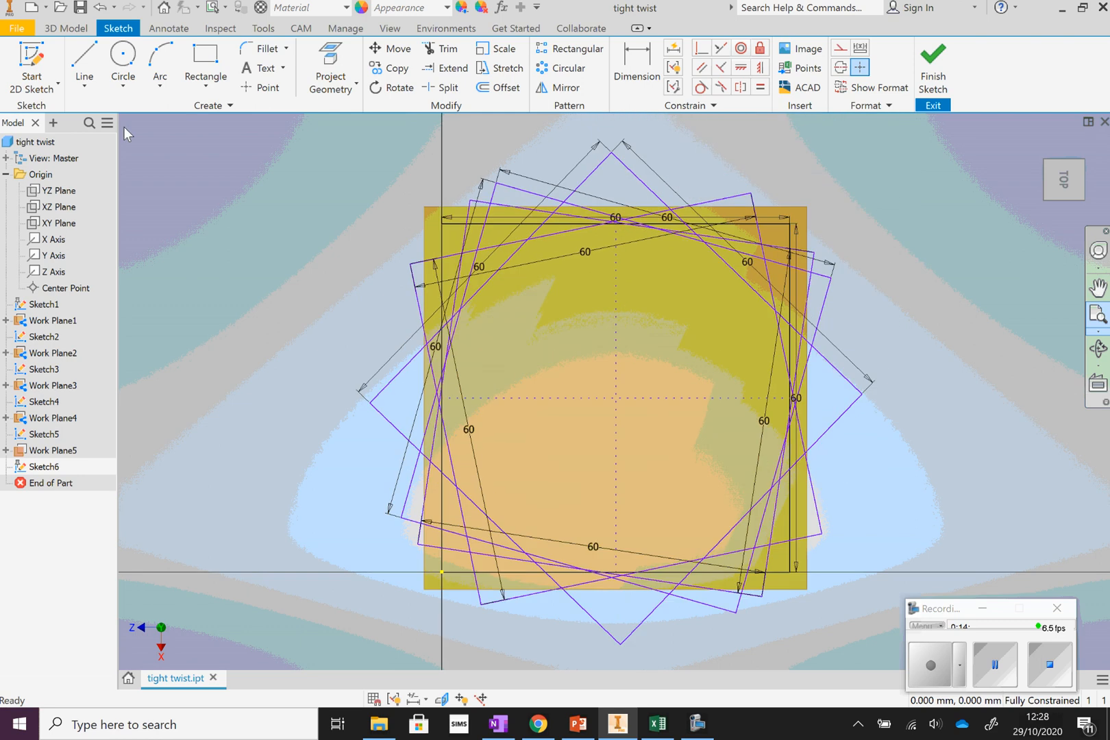
left_click(205, 58)
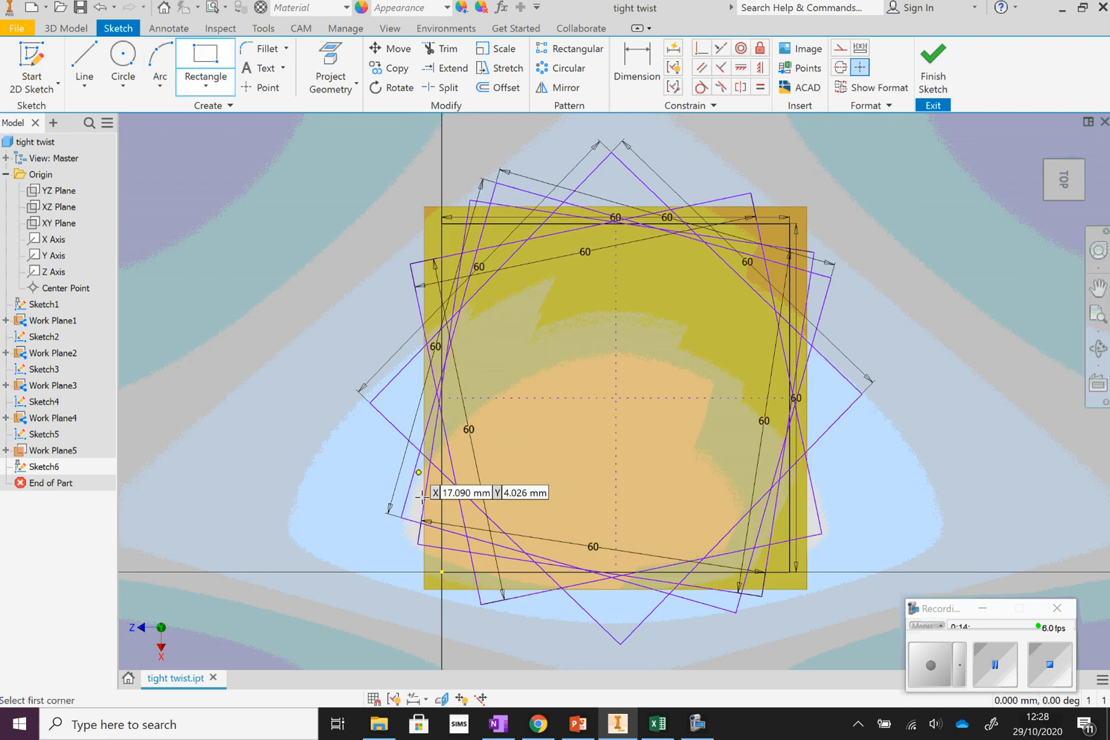
left_click(442, 572)
type("0")
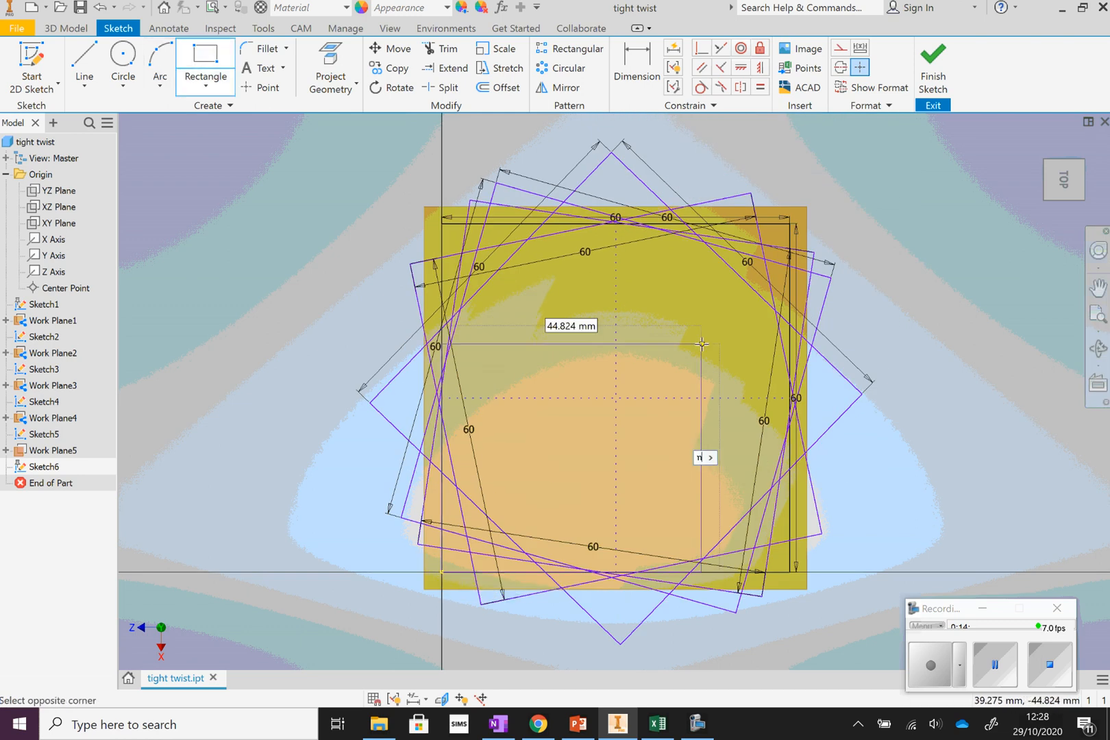
key("Tab")
type("60")
key("Return")
right_click(889, 249)
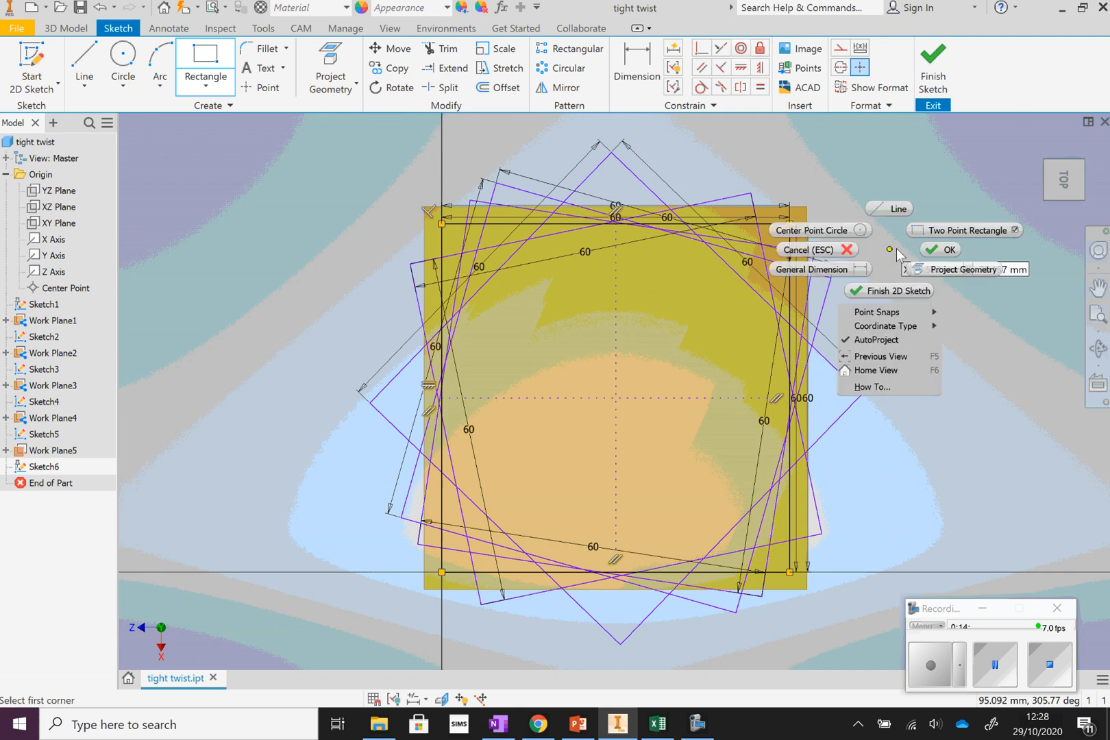
left_click(940, 250)
- Rotate the fifth-plane square about its centre by about 350.5 degrees and finish the sketch
left_click(376, 90)
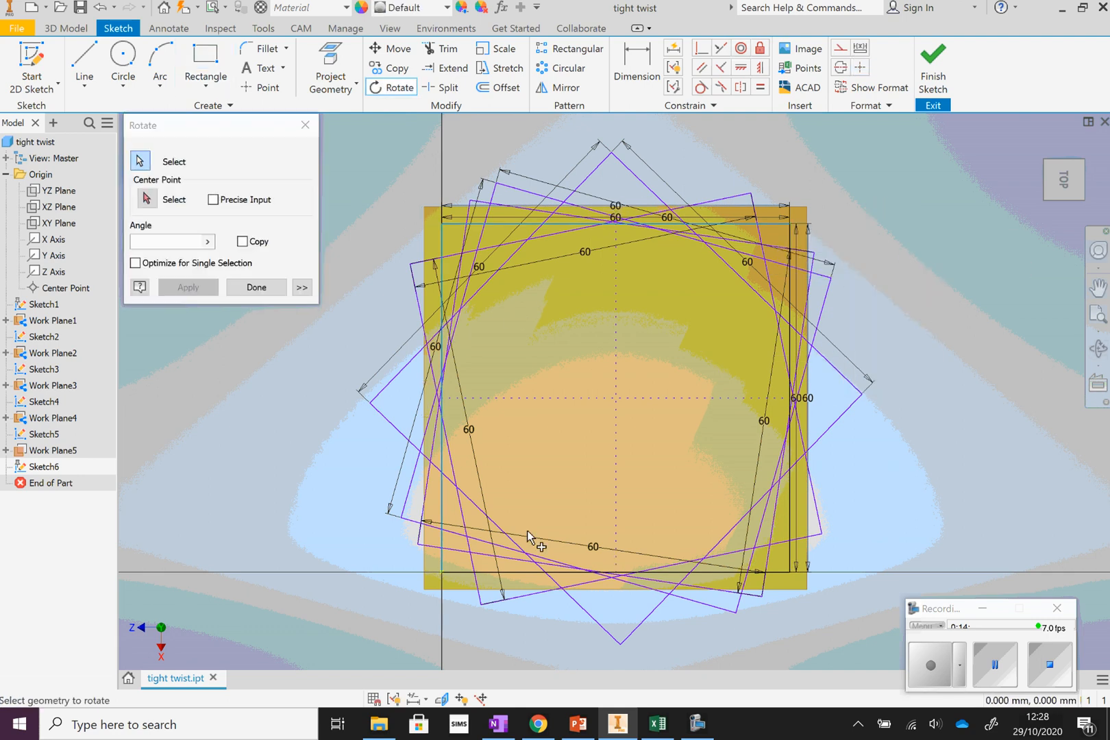
left_click(552, 571)
left_click(790, 515)
left_click(144, 199)
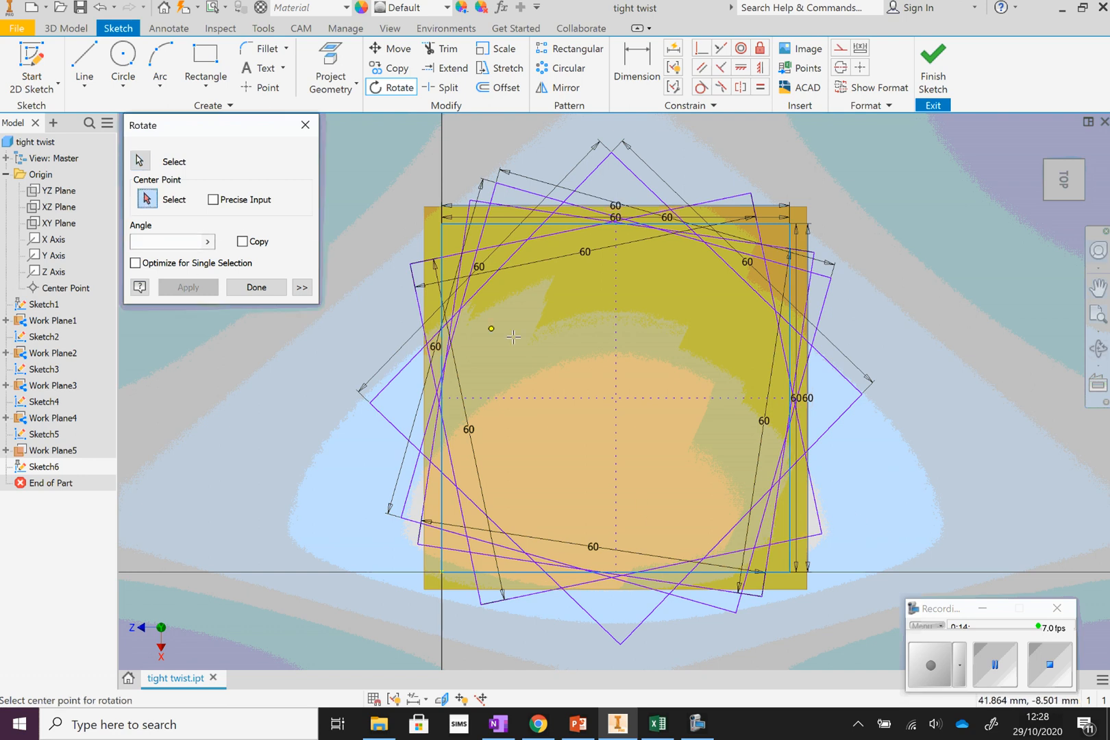
left_click(616, 399)
left_click(473, 392)
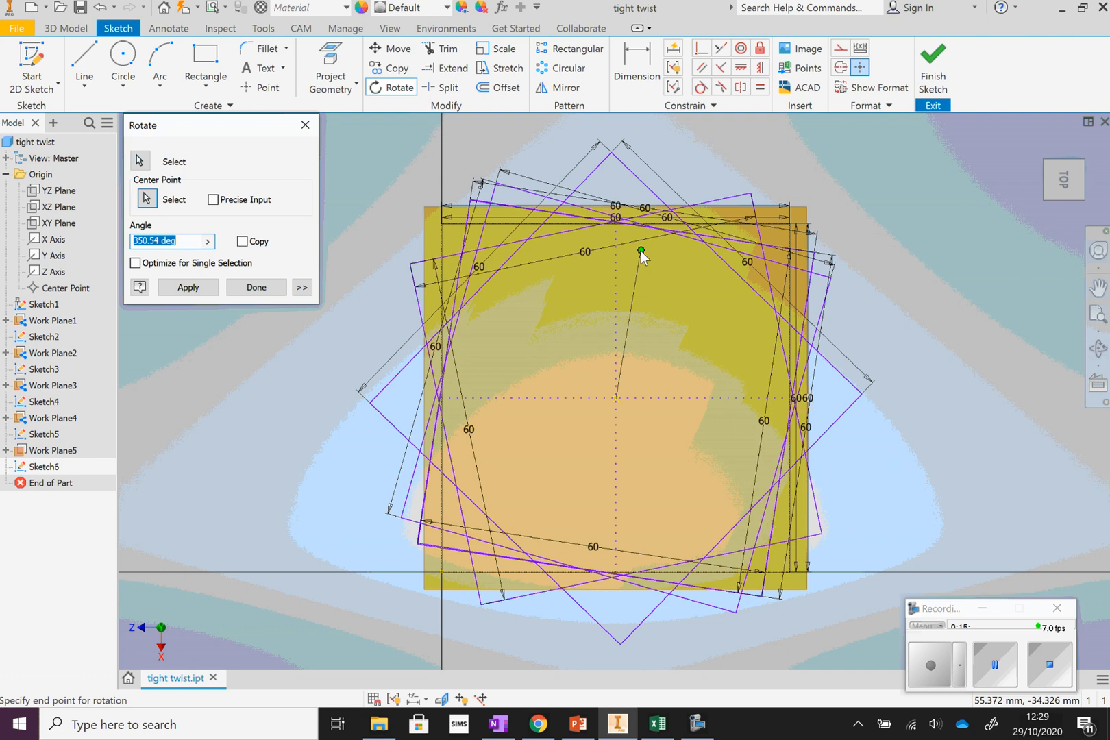
left_click(641, 251)
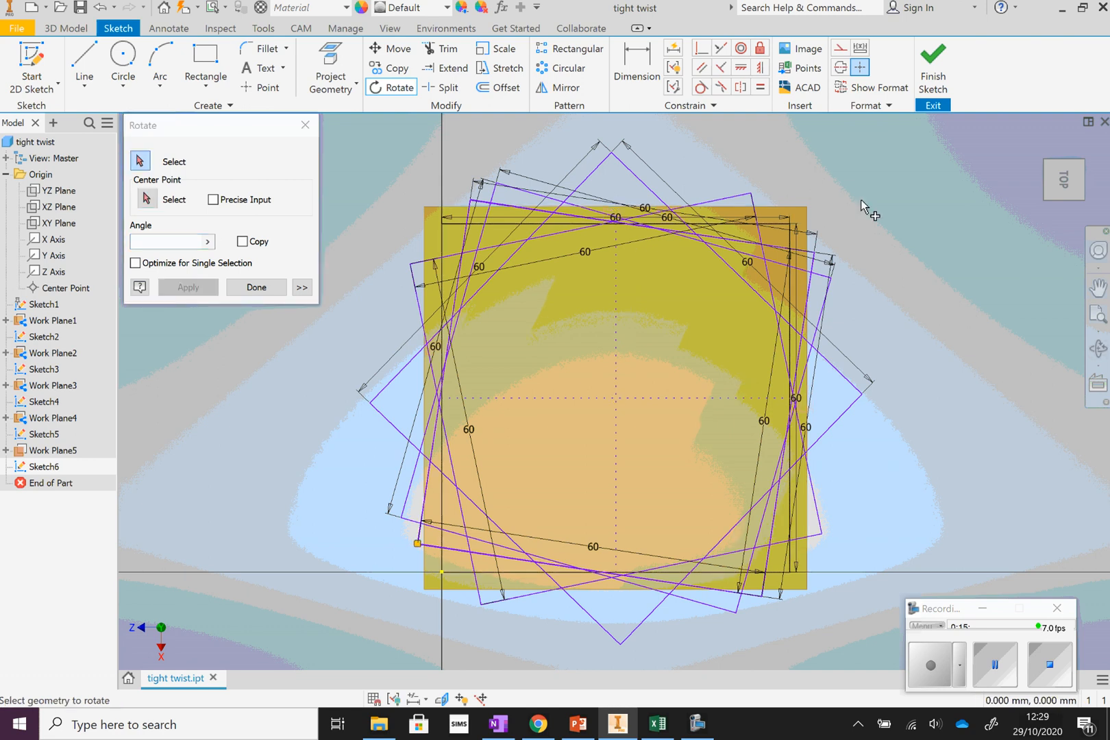
left_click(930, 83)
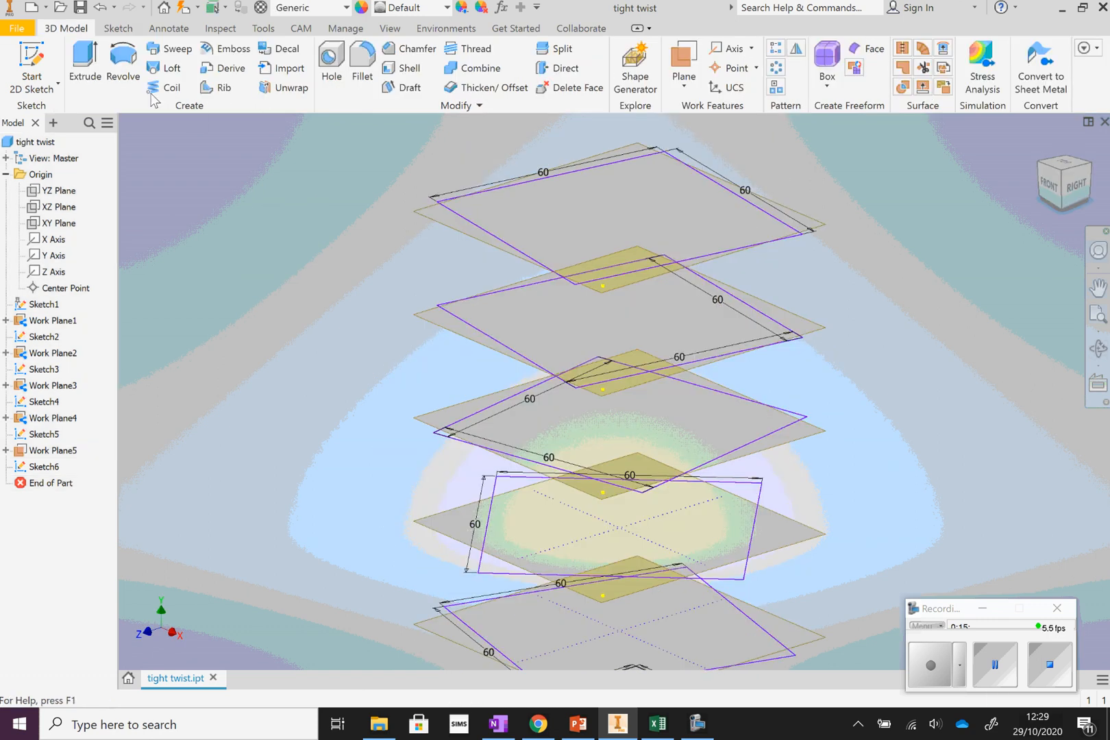
- Start an offset work plane, and in the topmost plane's sketch draw a 60 by 60 mm square from the origin point
left_click(679, 88)
left_click(584, 162)
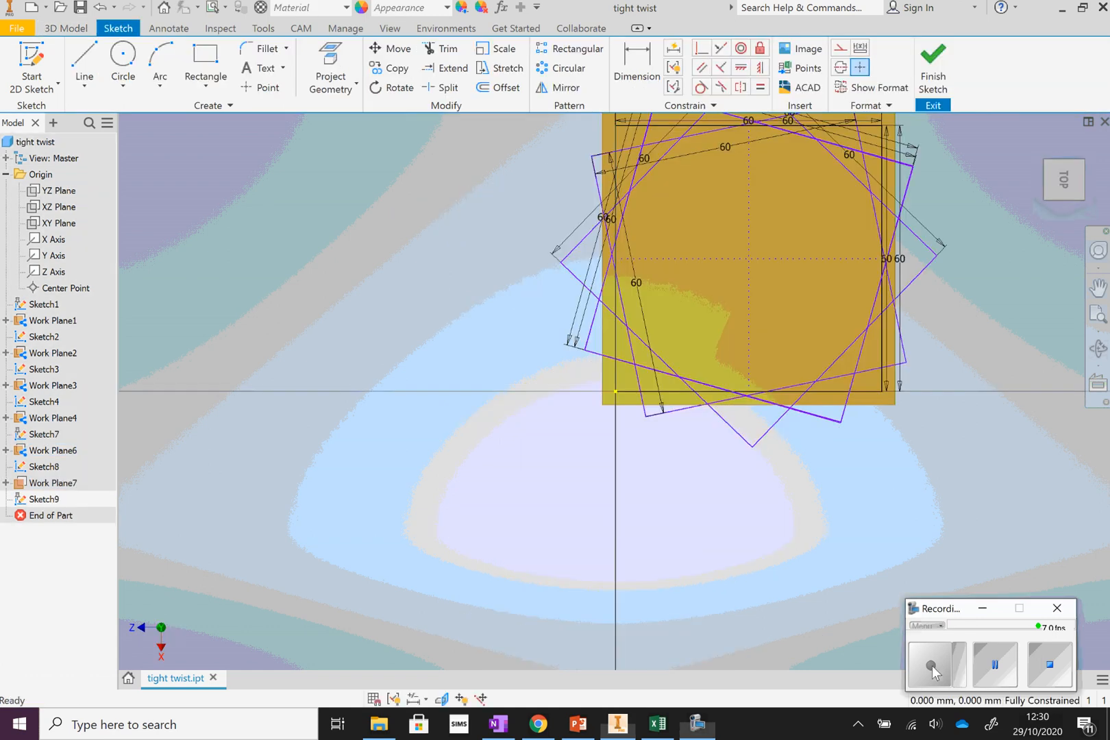
left_click(205, 58)
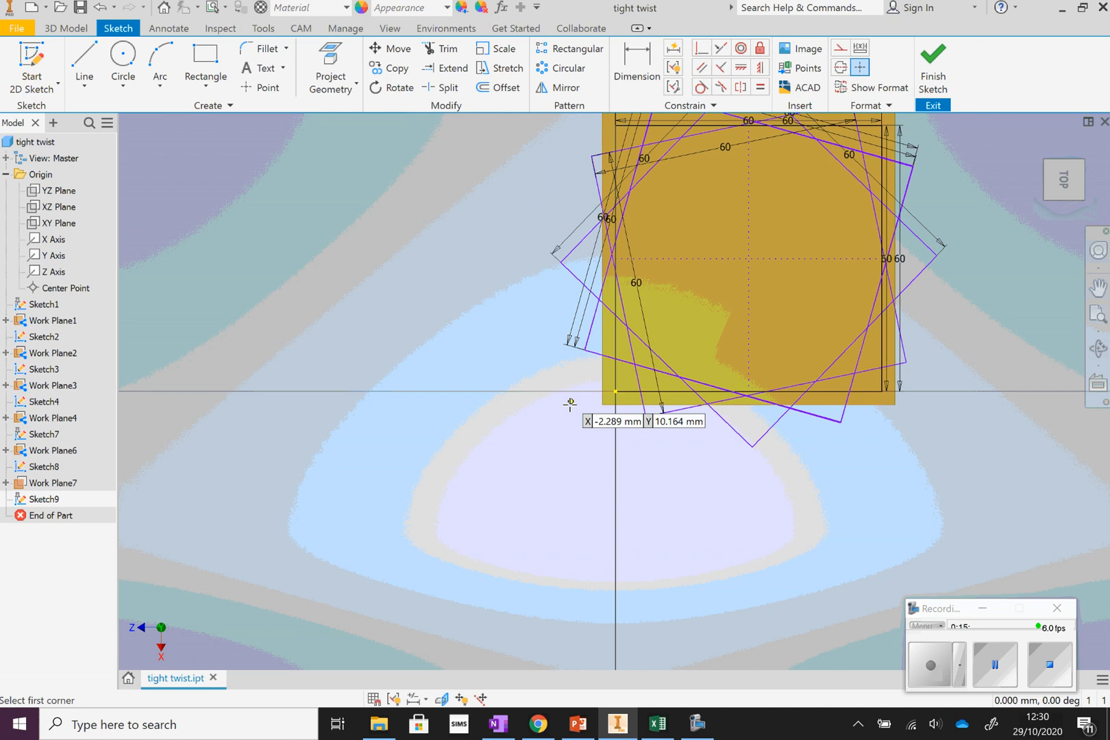
left_click(615, 391)
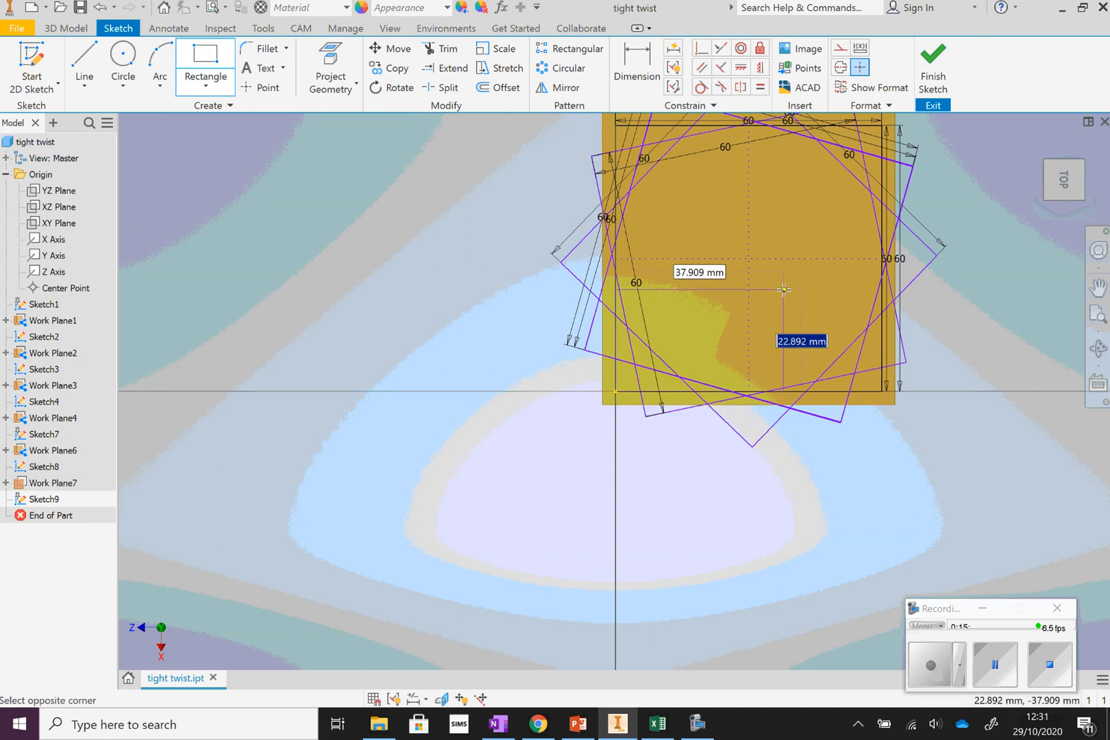
type("60mm")
key("Tab")
type("60mm")
key("Return")
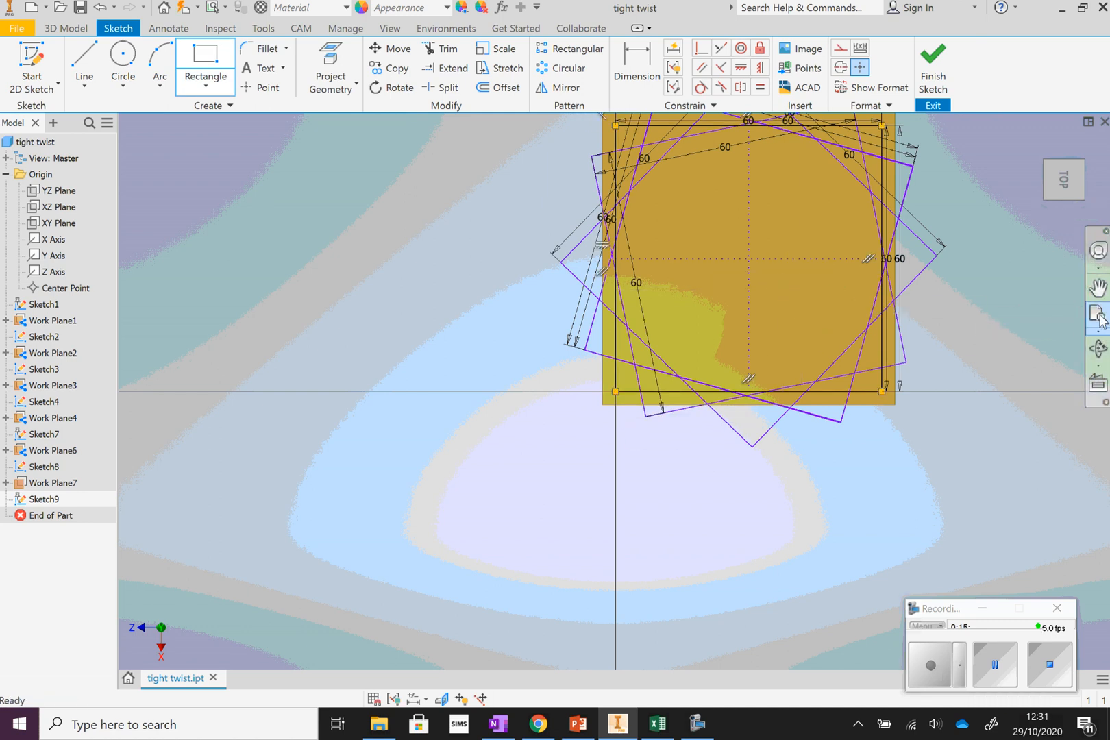
- Rotate the topmost square about its centre to line up with the existing diagonally turned square, and finish the sketch
left_click(1098, 315)
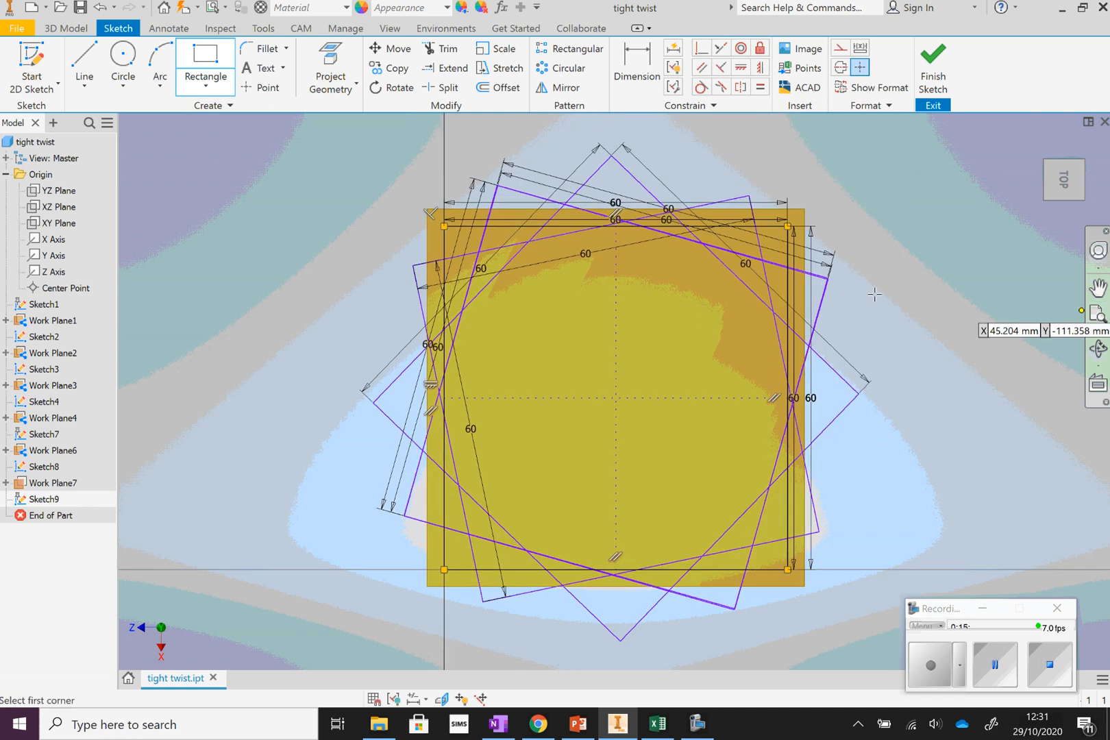
left_click(387, 87)
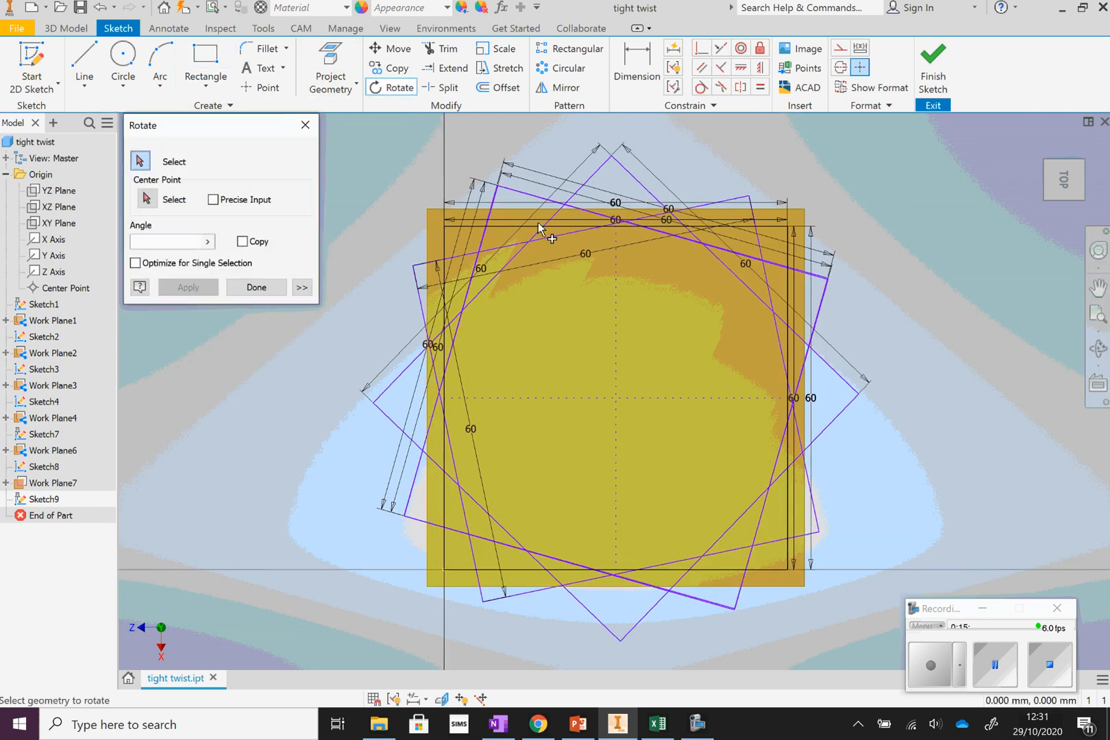
left_click(444, 312)
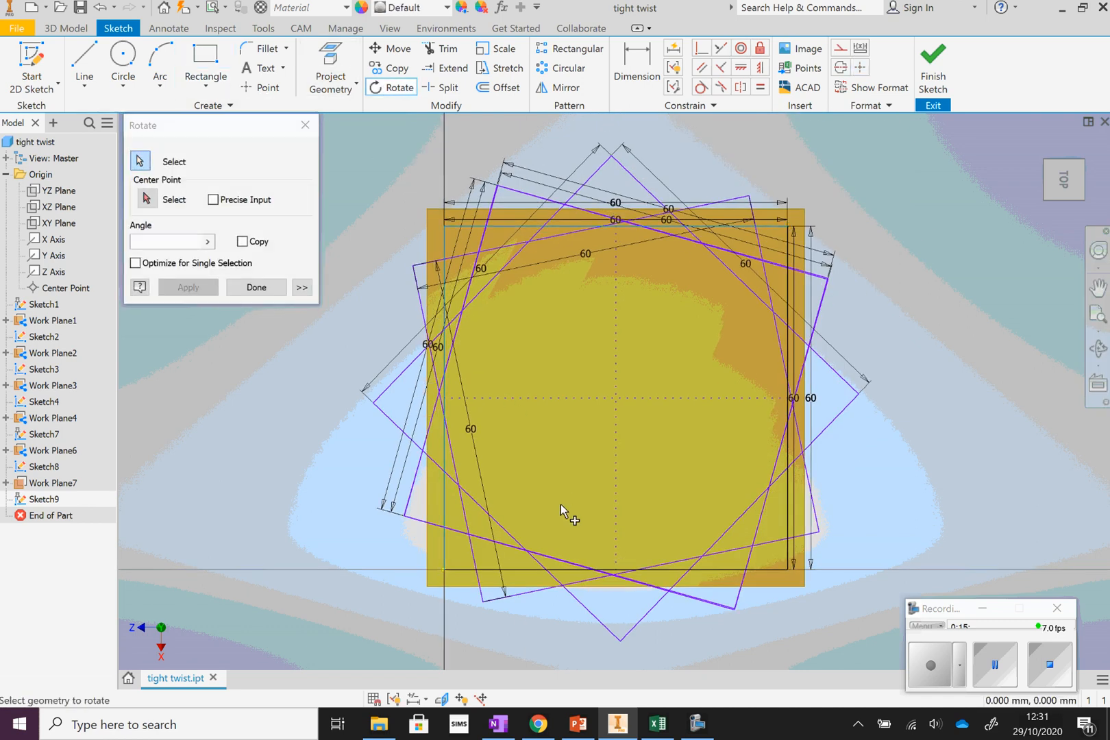
left_click(566, 569)
left_click(789, 486)
left_click(146, 200)
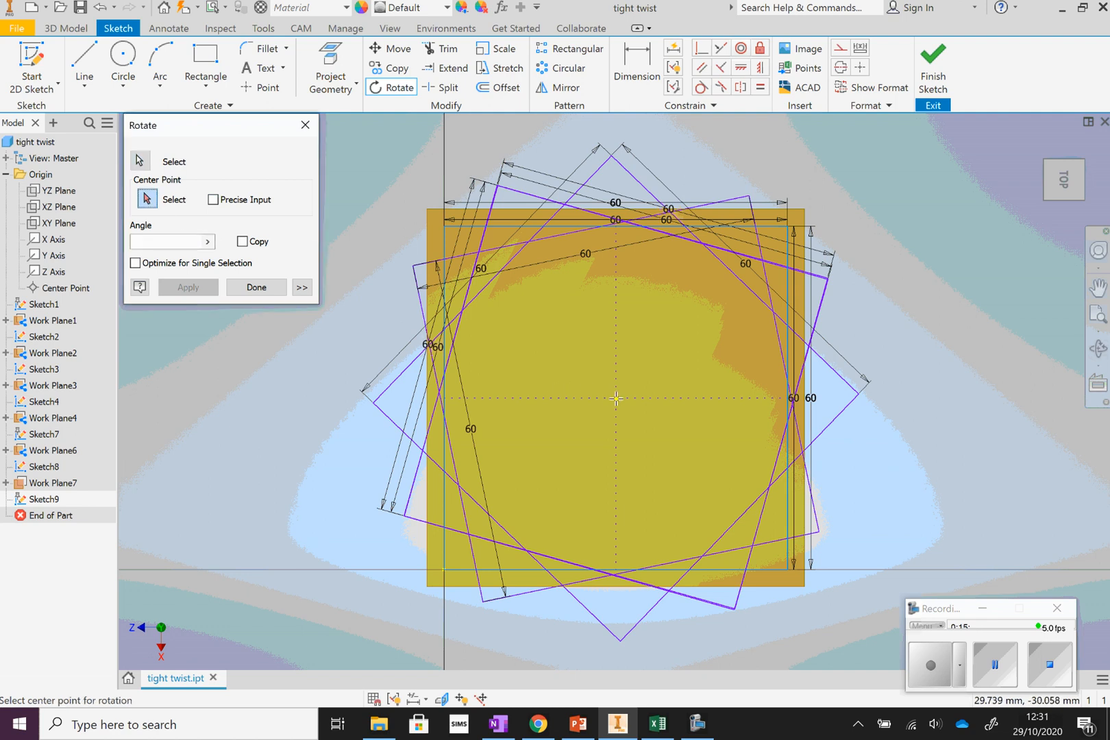
left_click(616, 398)
left_click(461, 392)
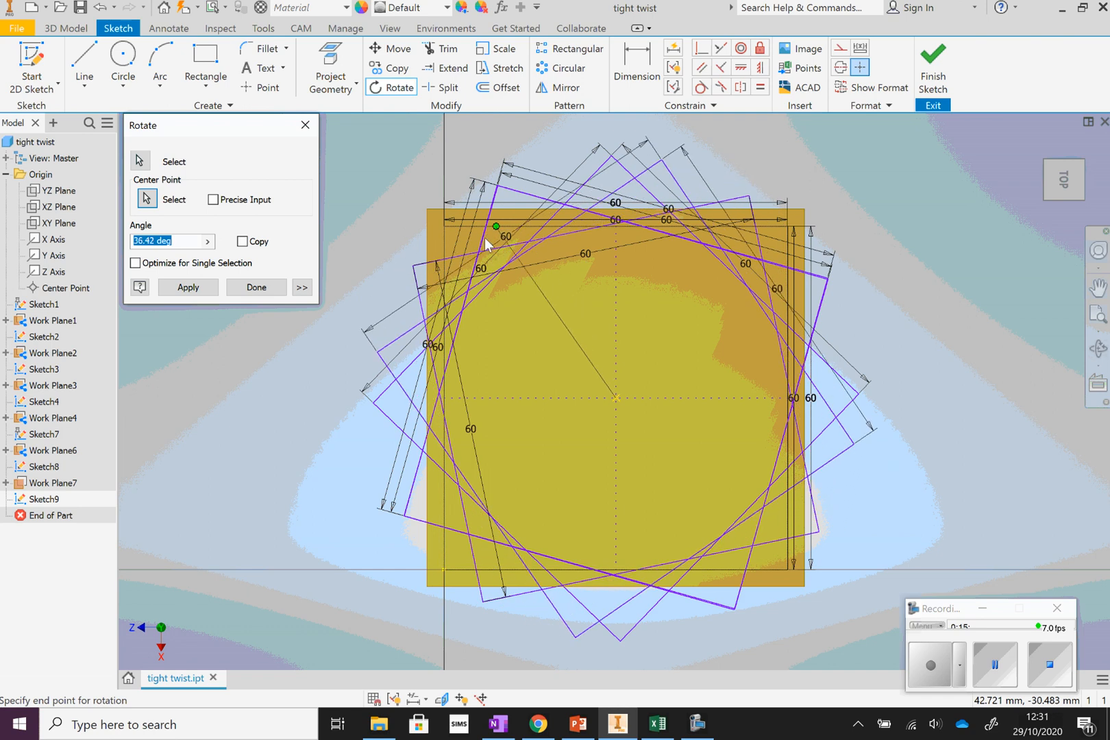
left_click(466, 265)
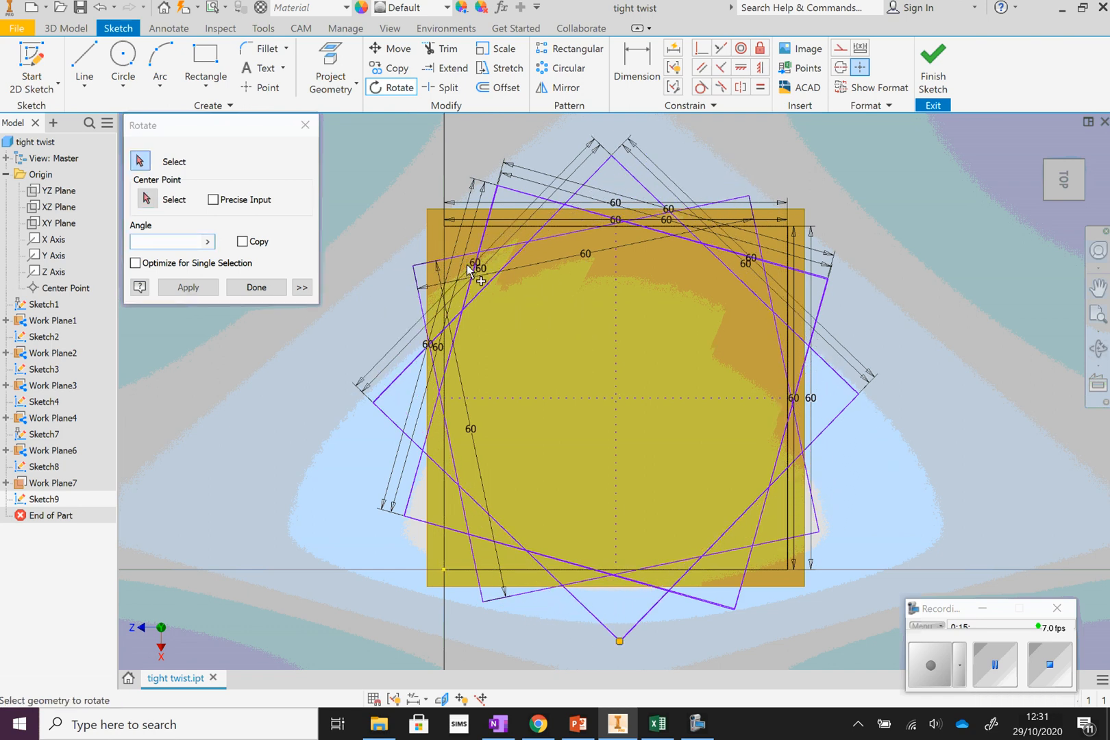
left_click(257, 287)
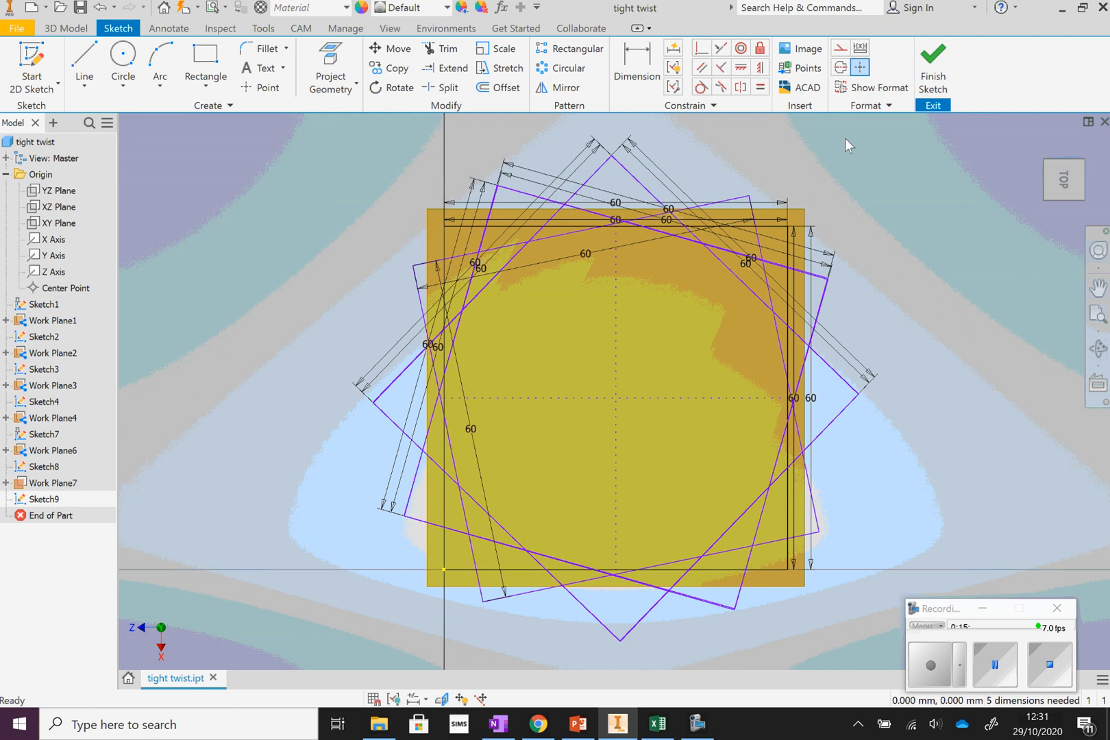
left_click(933, 66)
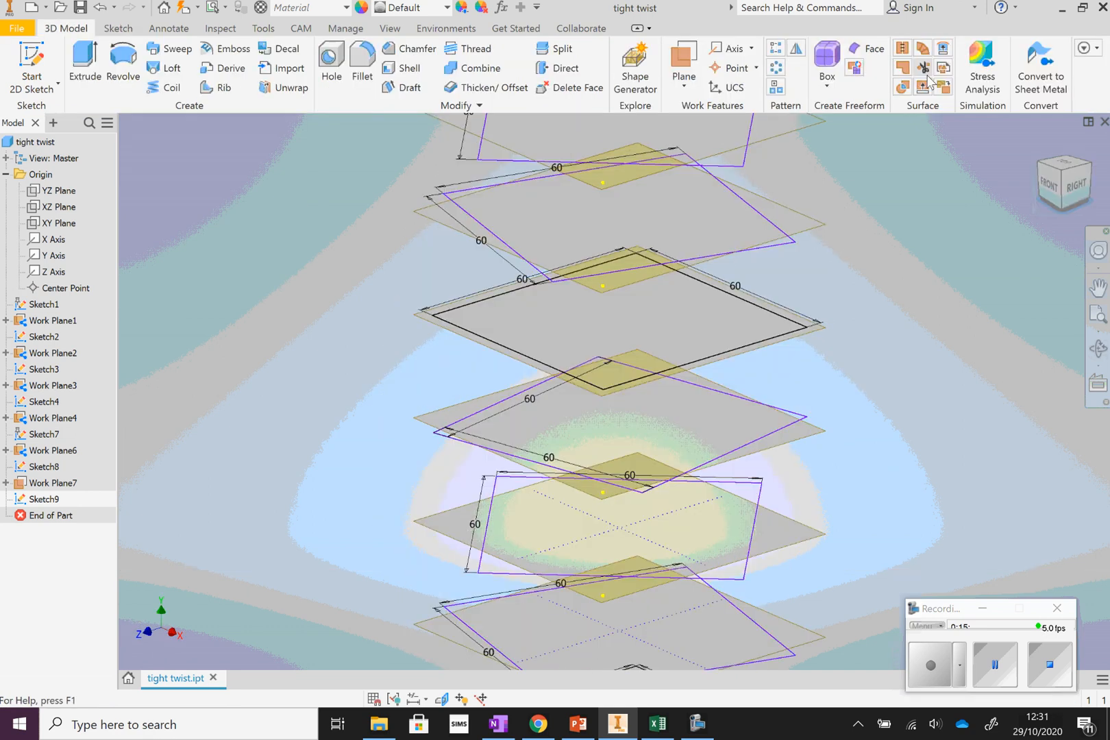
- Start a solid loft with the base square and the next two squares up, Sketch1 to Sketch3, as its first sections
left_click(1099, 314)
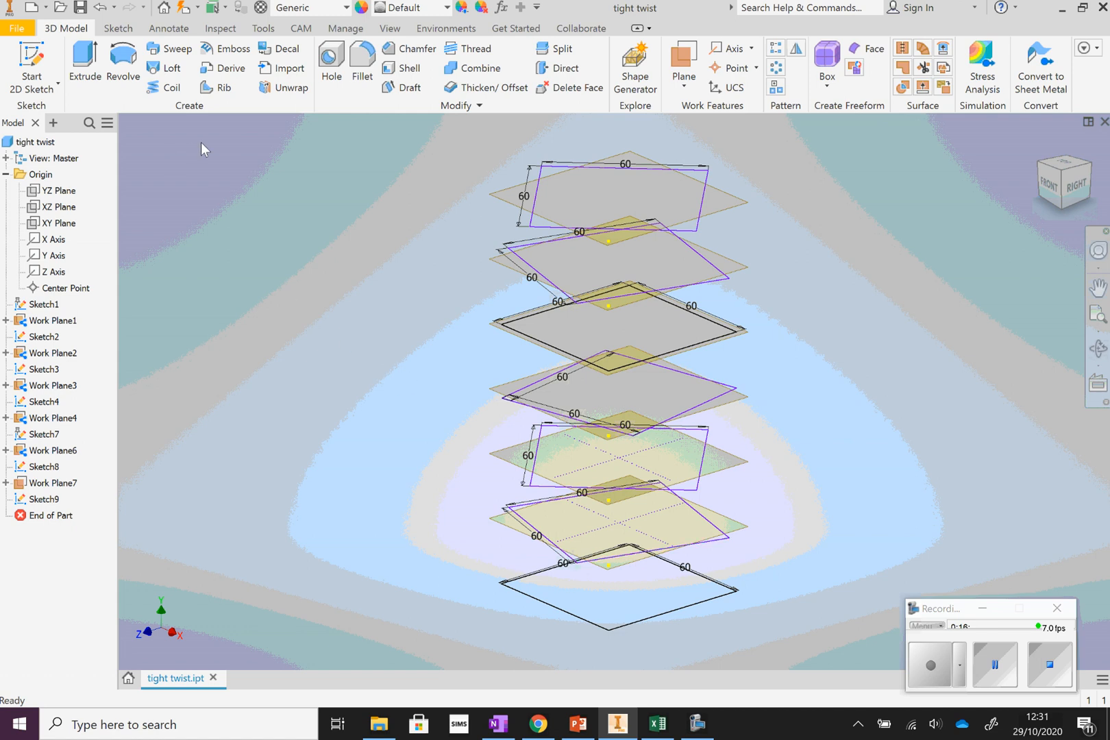
left_click(172, 70)
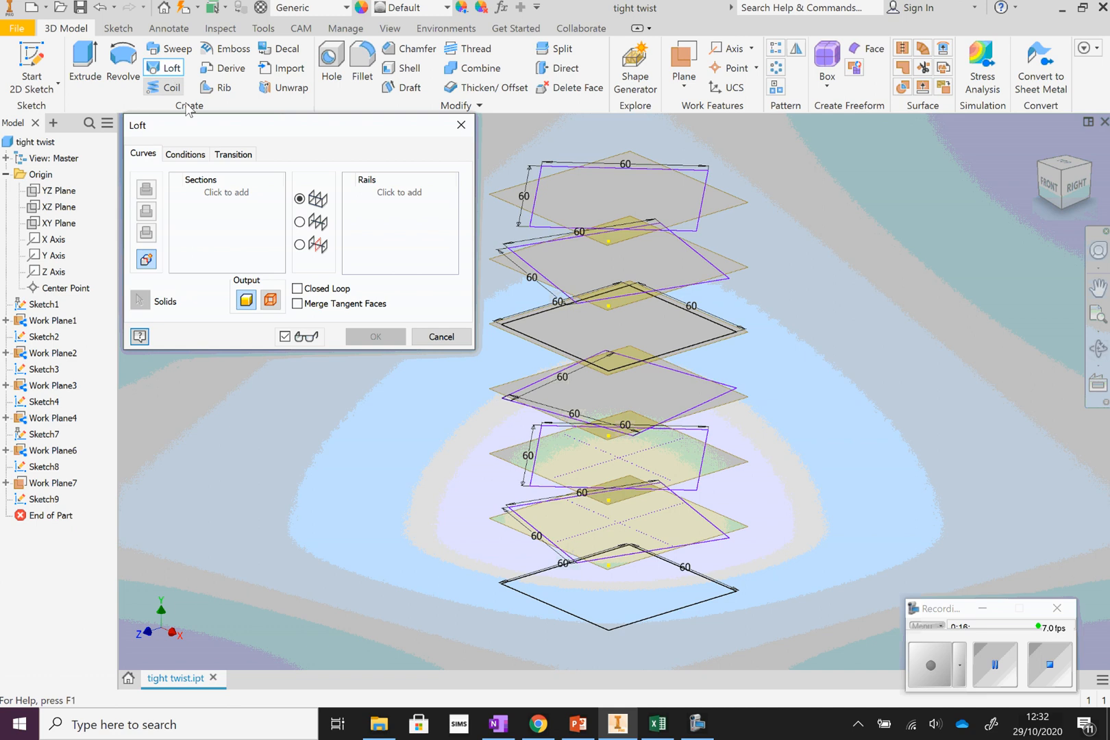
left_click(591, 624)
left_click(226, 206)
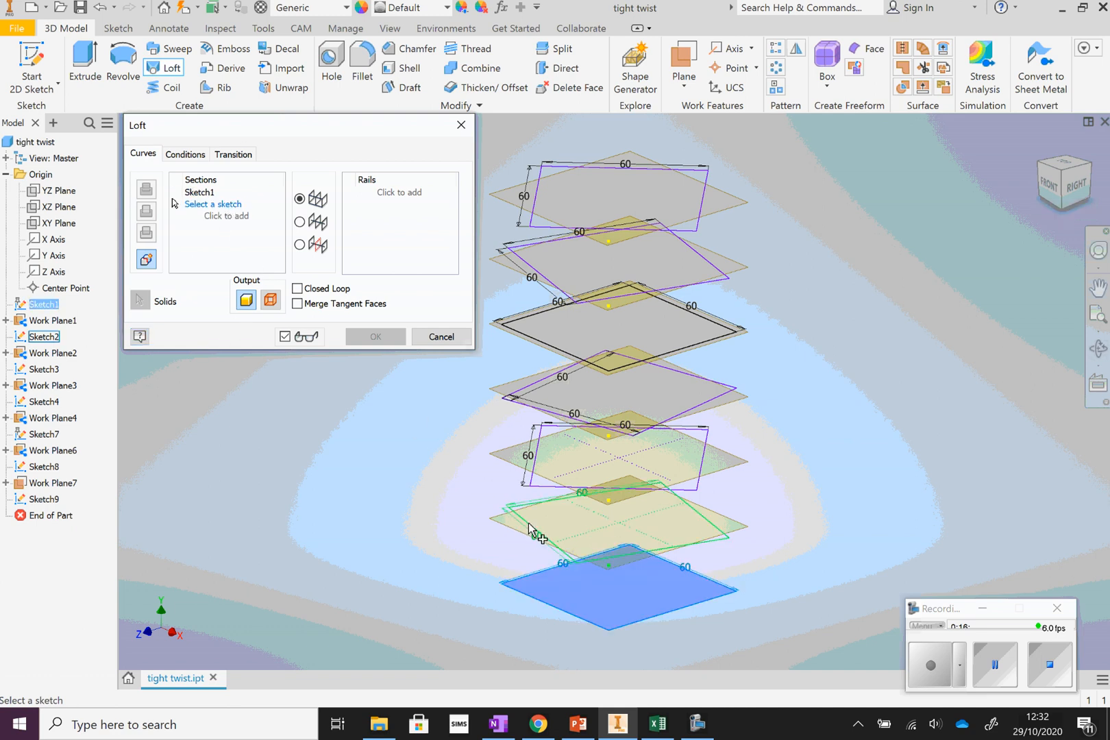
left_click(531, 533)
left_click(223, 219)
left_click(500, 445)
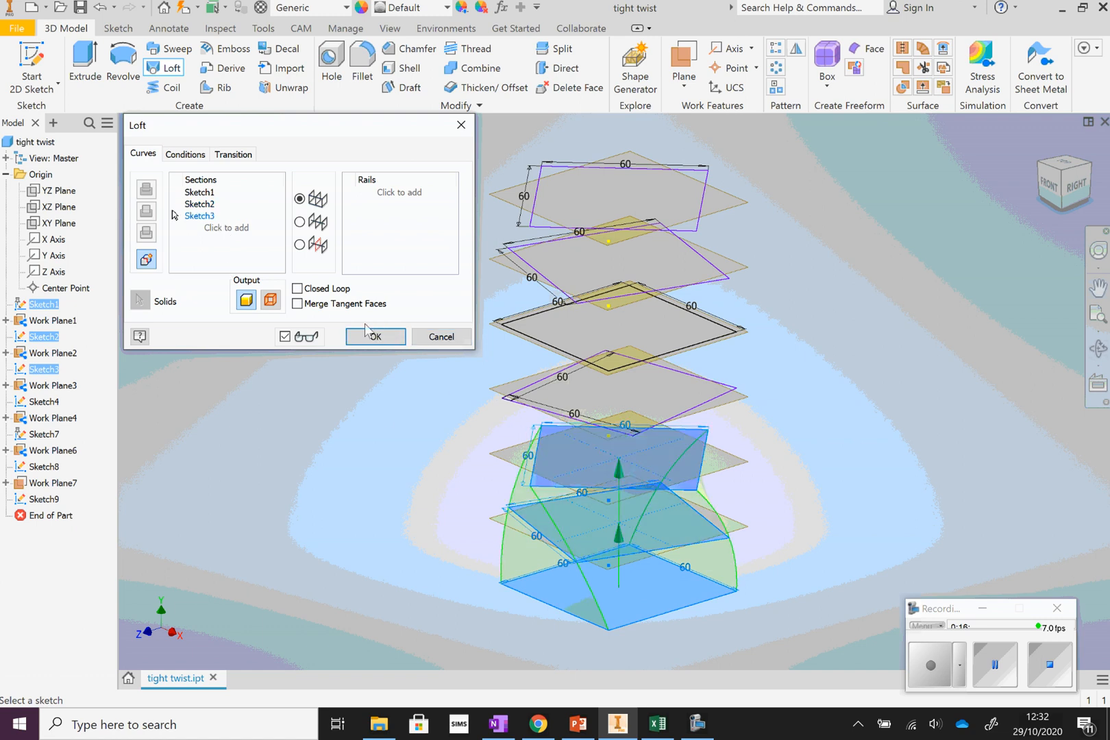
- Add the remaining four squares, Sketch4, Sketch7, Sketch8 and Sketch9, to the loft sections in ascending order
left_click(238, 229)
left_click(532, 406)
left_click(220, 240)
left_click(518, 343)
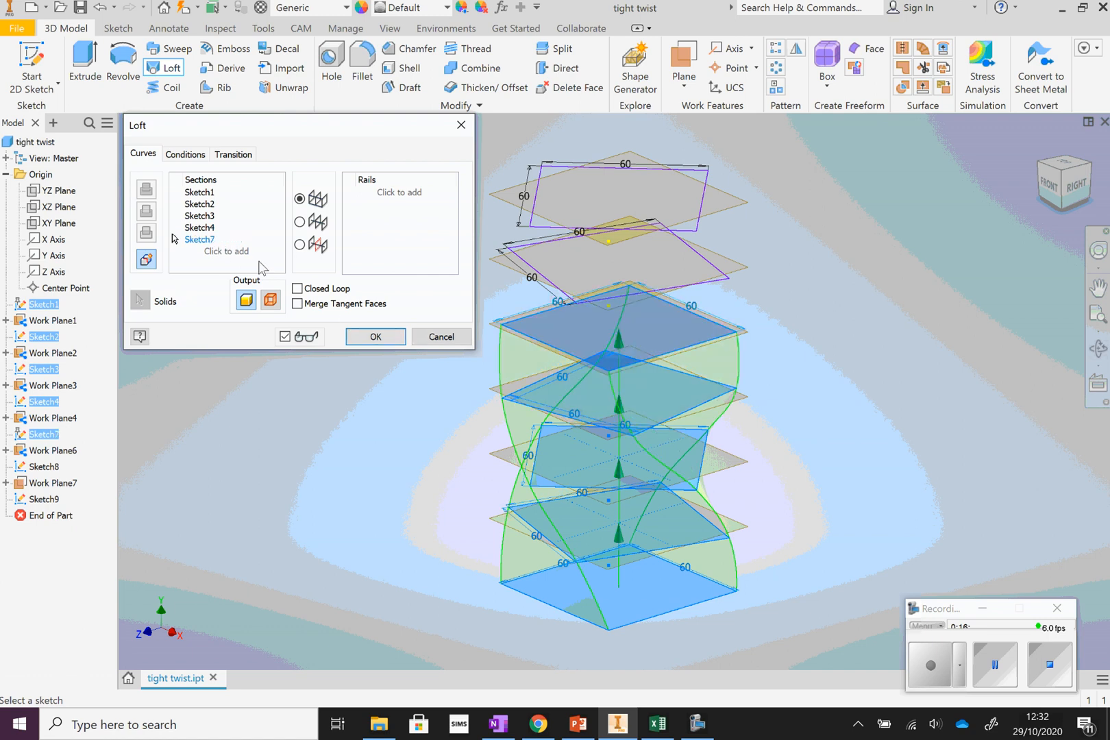
left_click(247, 251)
left_click(544, 283)
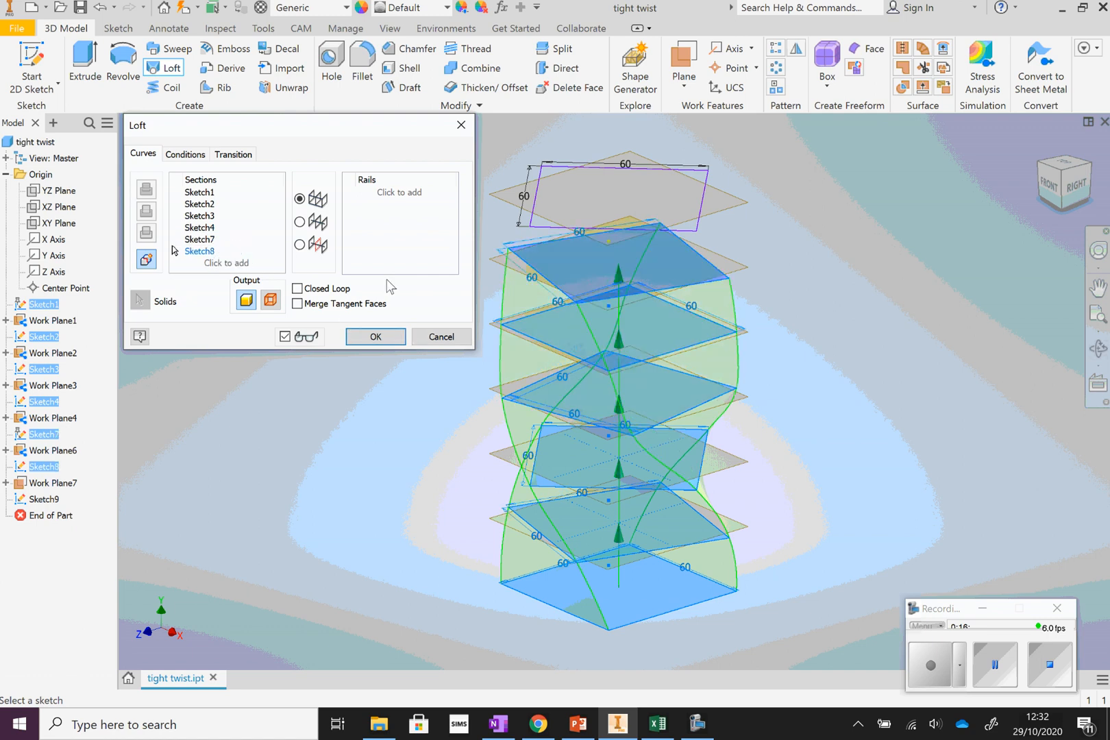
left_click(238, 263)
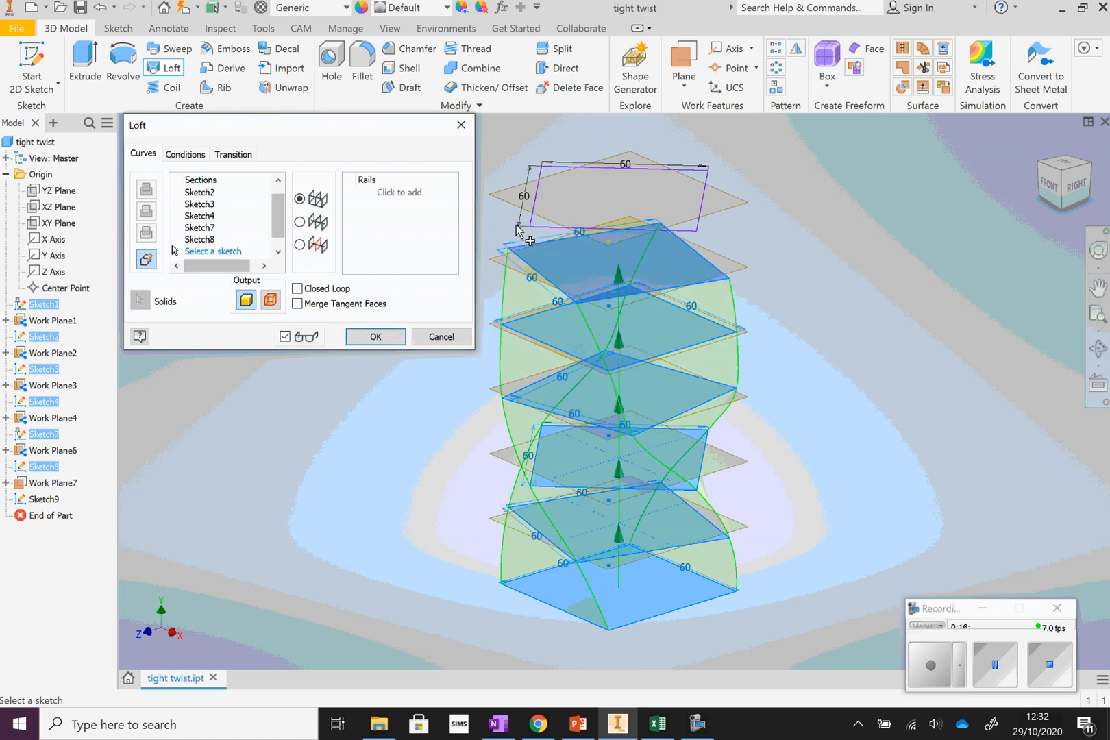
left_click(552, 231)
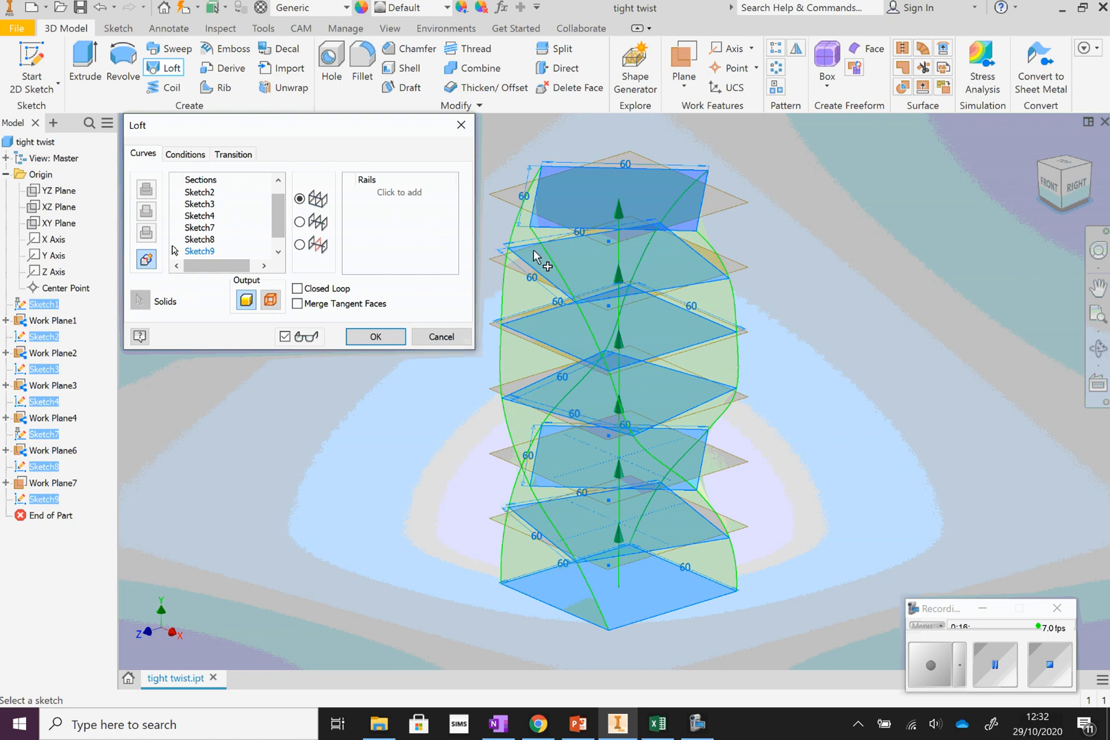
- Complete the solid loft through all seven square sections and inspect the twisted body from the front
left_click(380, 336)
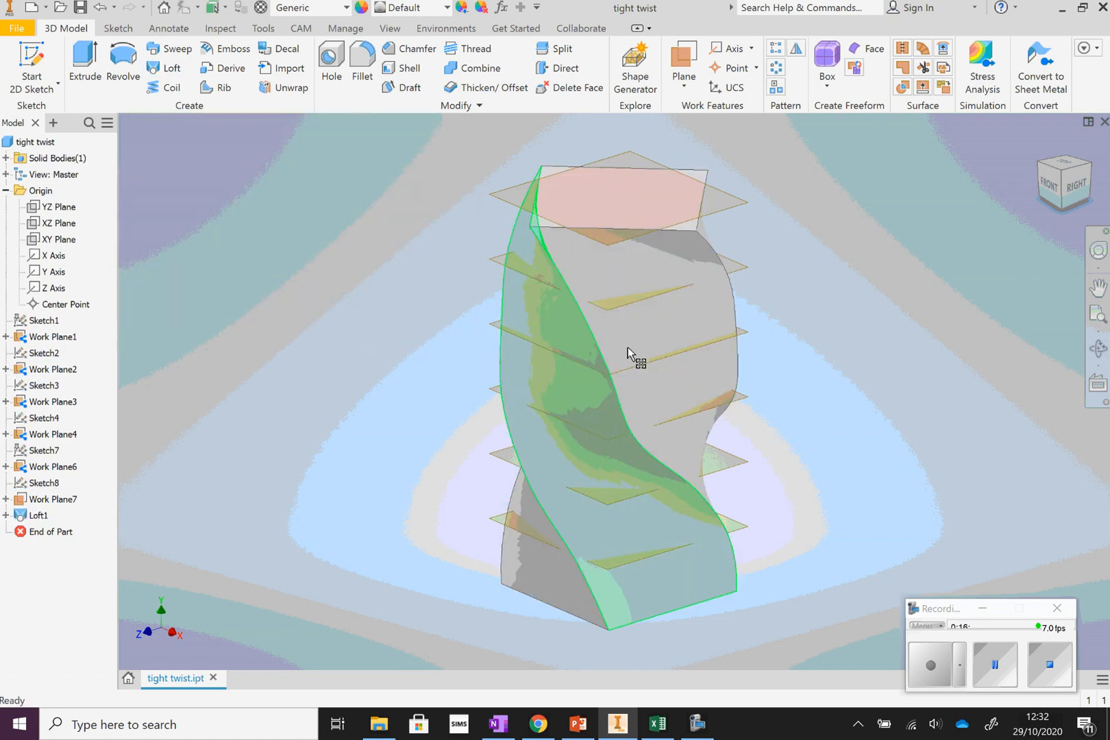
left_click(1098, 349)
left_click_drag(719, 374, 508, 369)
left_click_drag(547, 295, 569, 334)
mouse_move(617, 390)
left_mouse_down()
mouse_move(612, 360)
mouse_move(608, 436)
mouse_move(617, 412)
left_mouse_up()
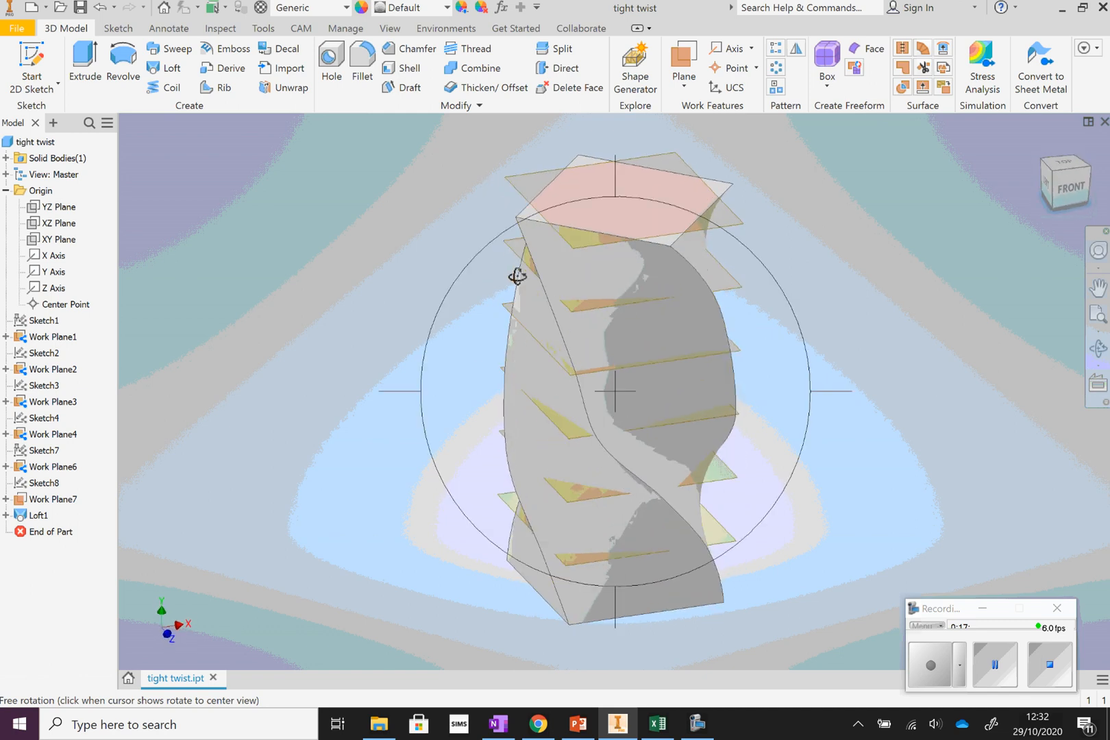
- Shell the twisted body with a 3 mm wall thickness, removing its top face
left_click(410, 69)
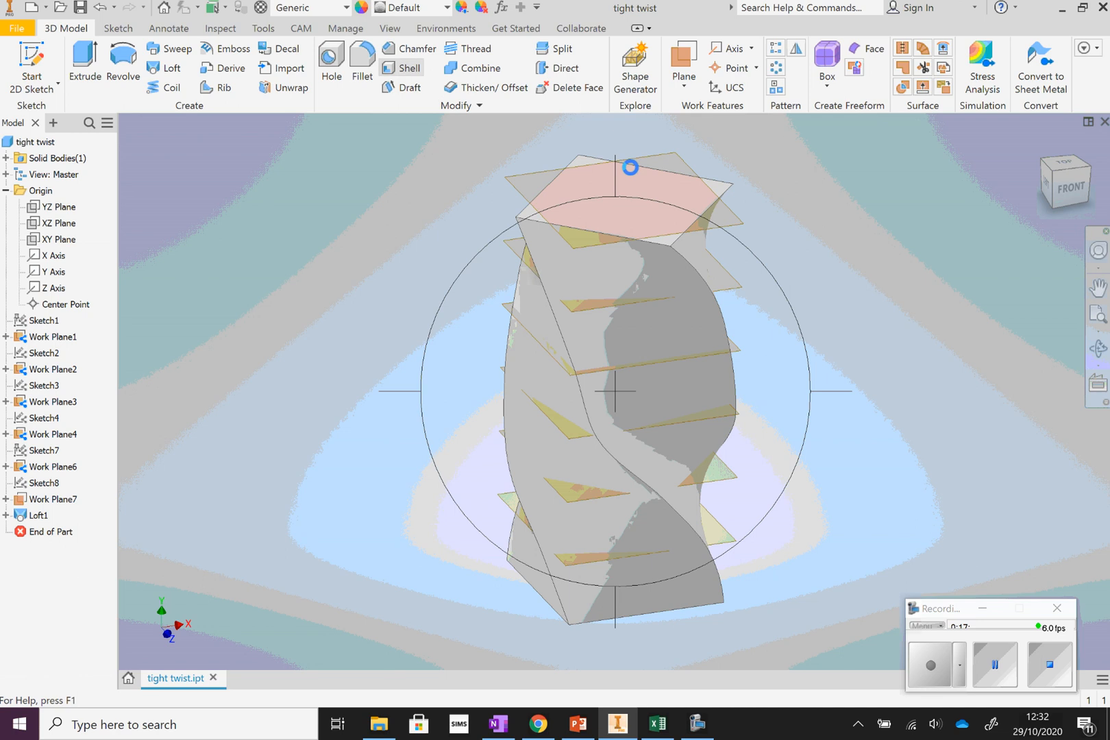
left_click(638, 181)
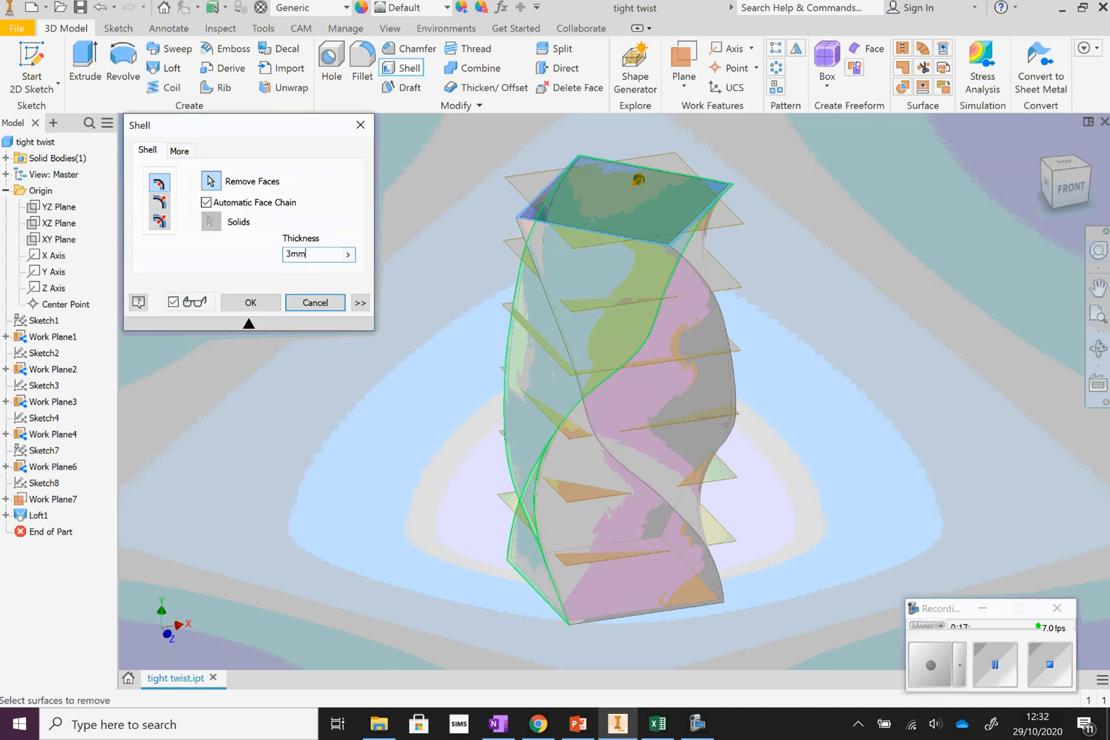
key("Return")
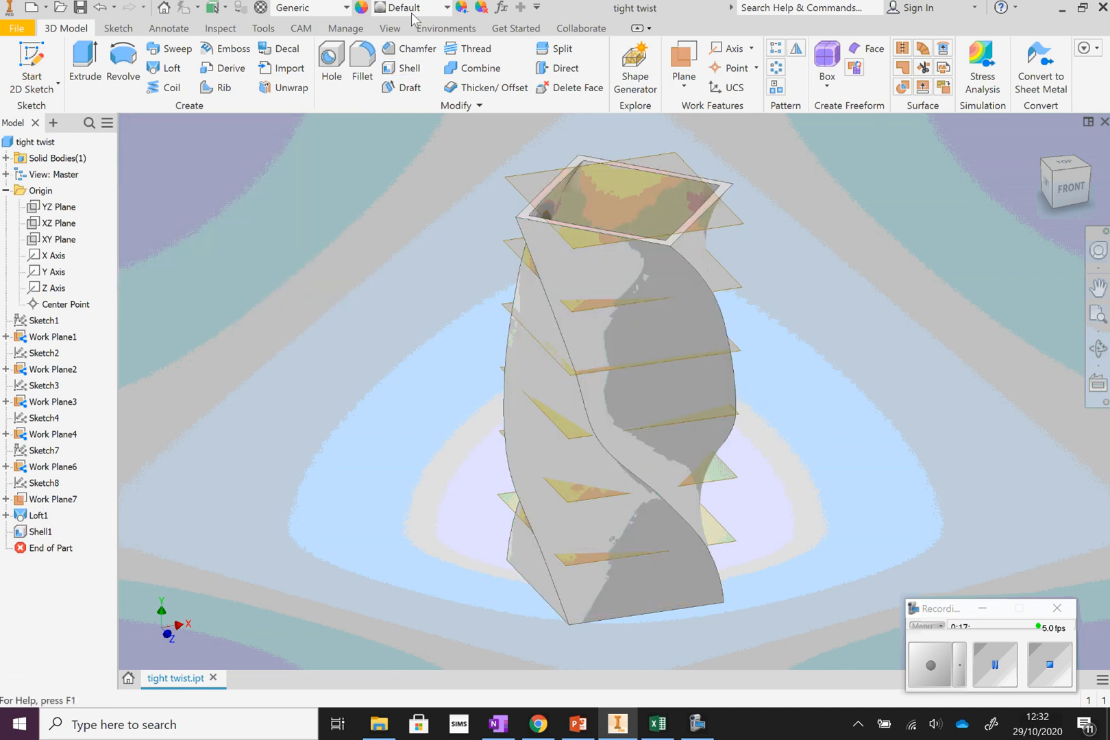
- Change the vase's appearance from the material library to Magenta
left_click(447, 9)
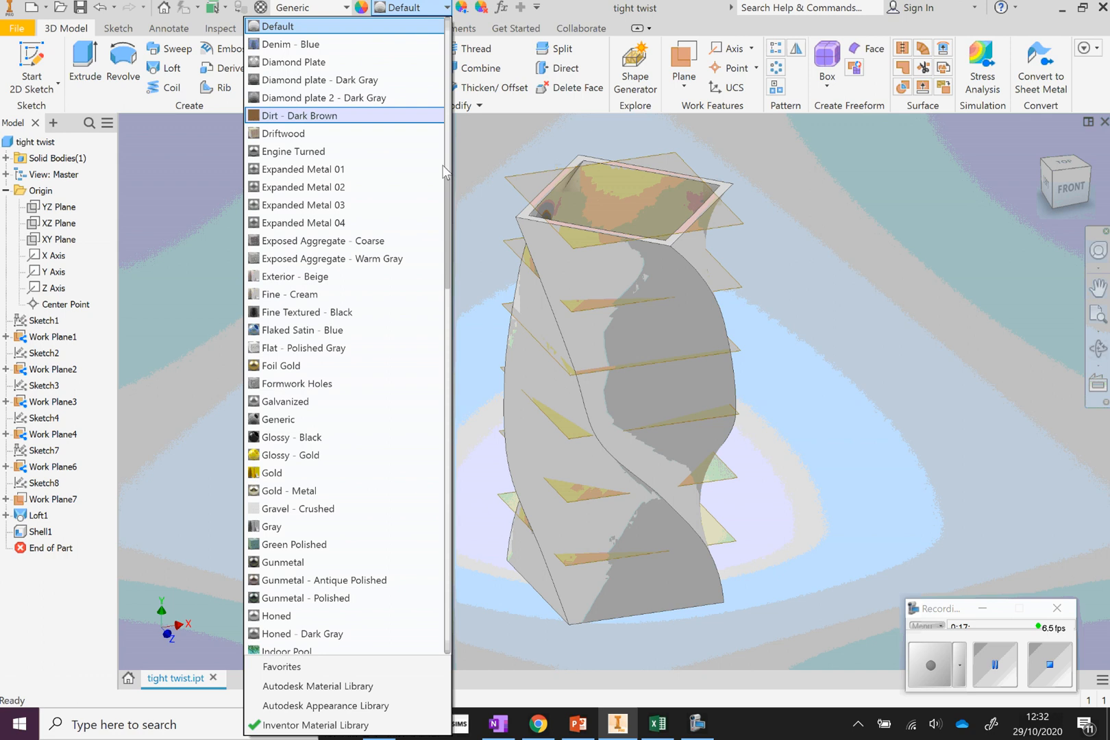
left_click_drag(448, 218, 443, 329)
left_click(299, 312)
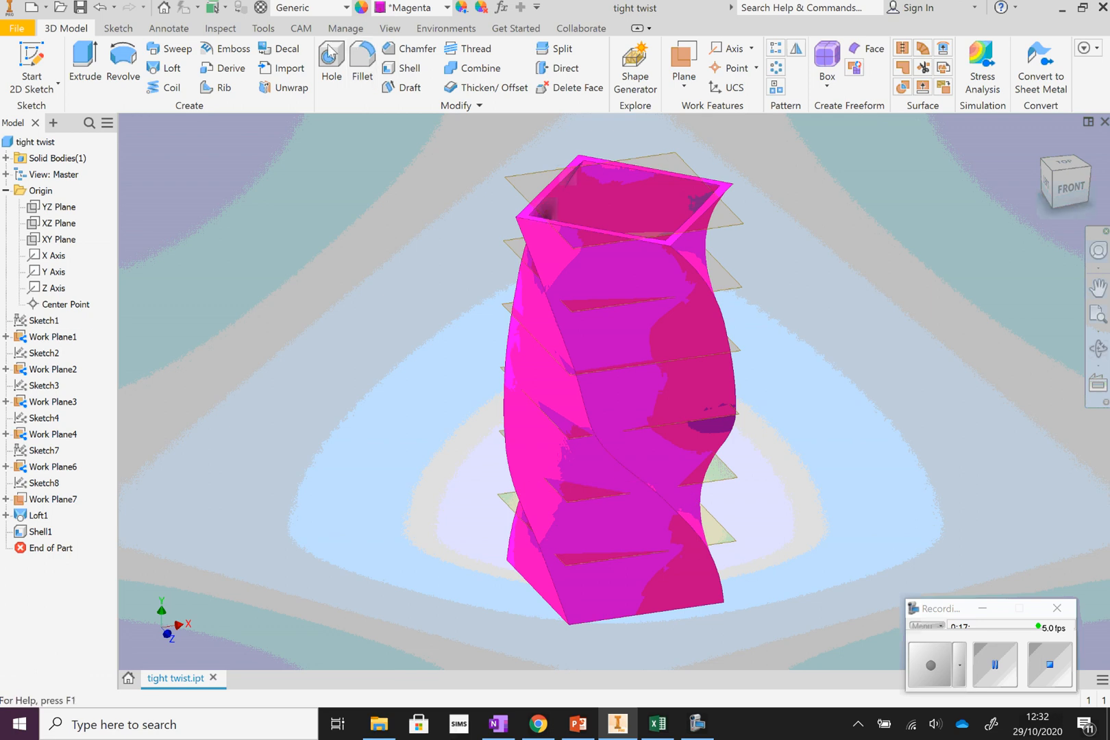
- Hide all work features so that the work planes no longer show around the vase
left_click(389, 29)
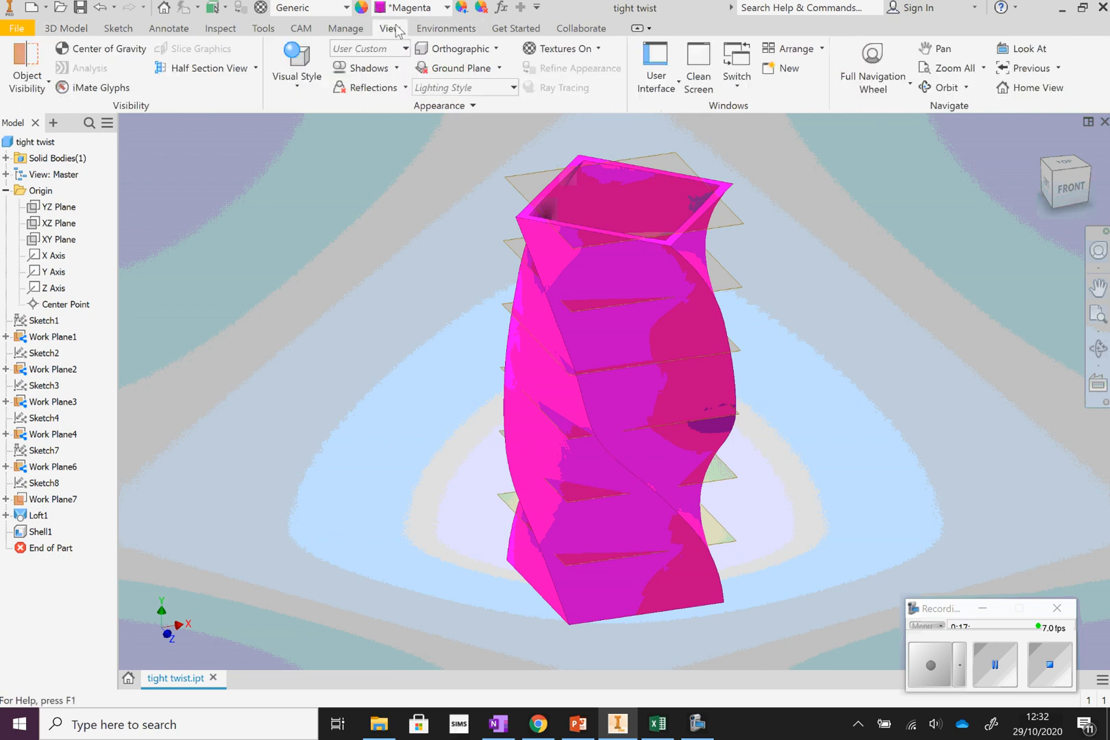
left_click(40, 85)
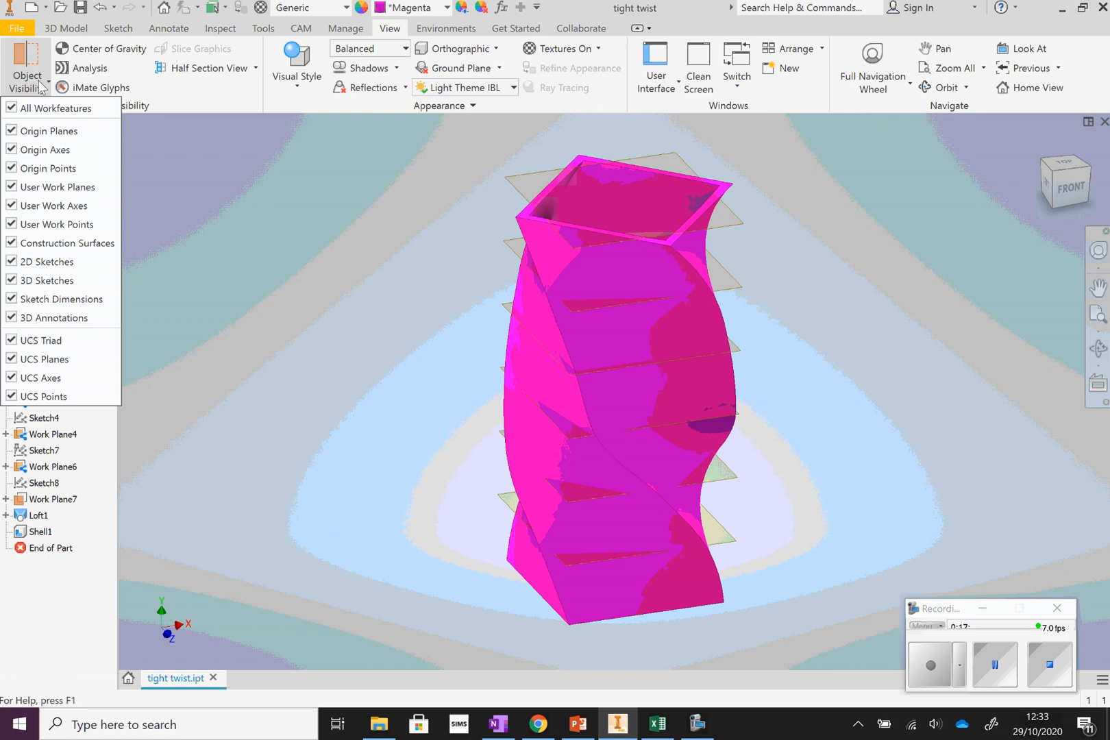
left_click(12, 110)
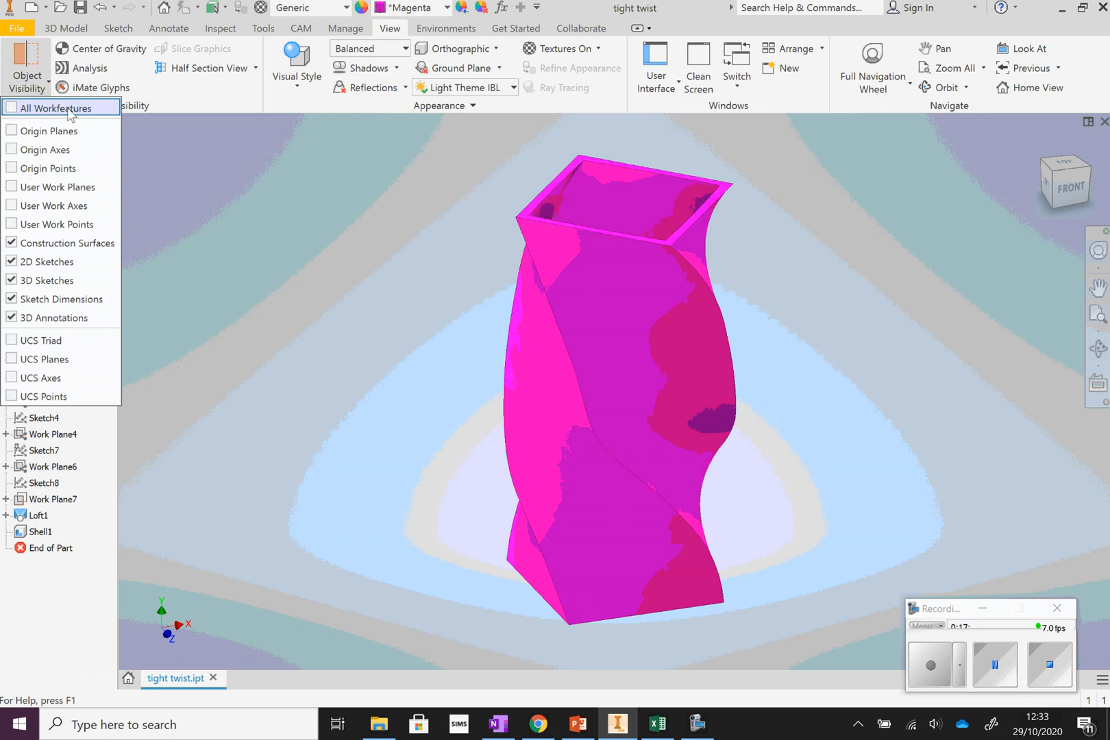
left_click(323, 195)
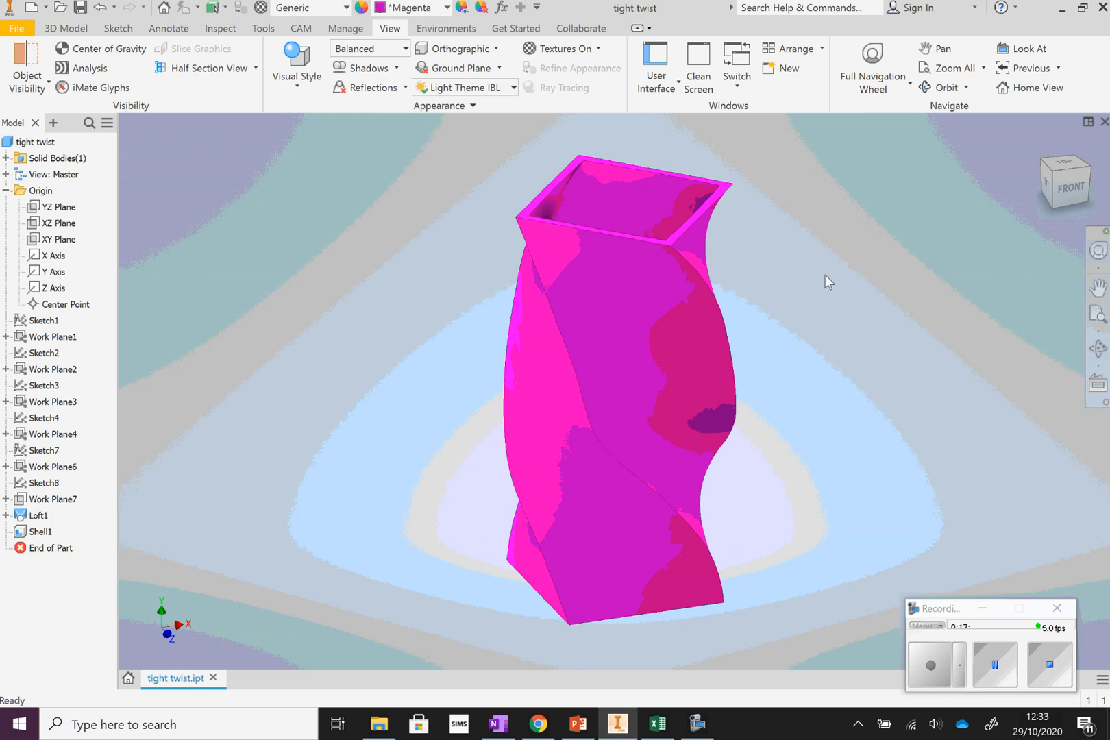
- Switch to OneNote to view the Twisted vase evidence page, and to PowerPoint to look at the example vase pictures
left_click(495, 728)
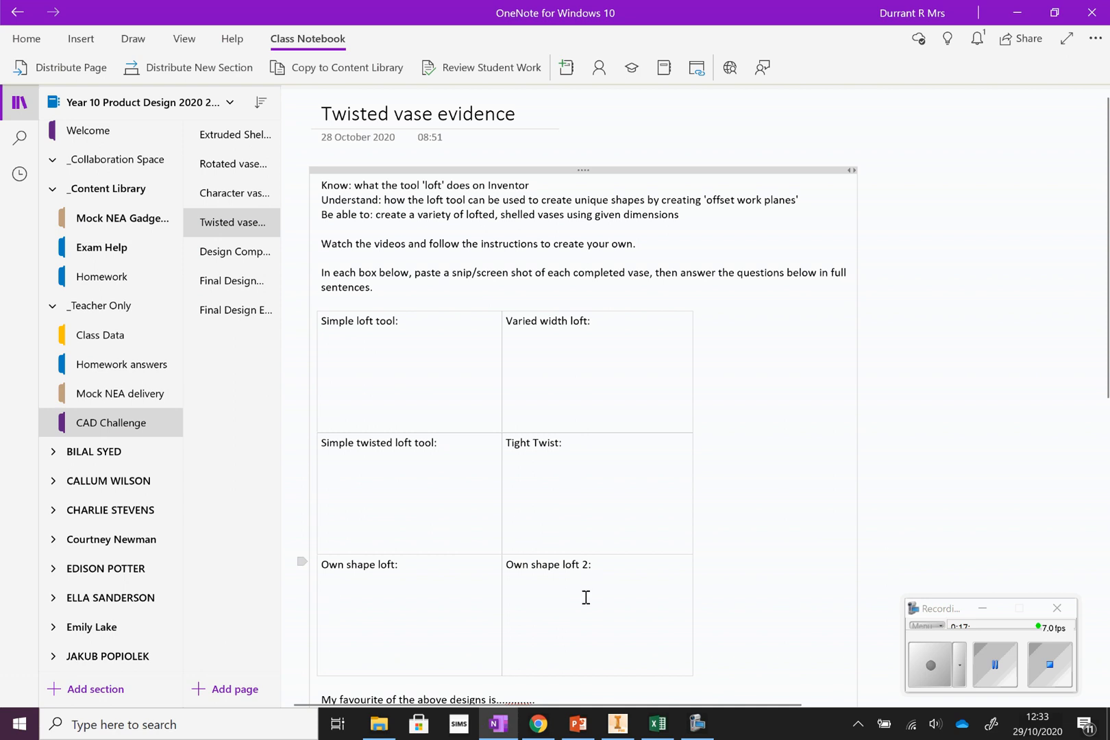
left_click(580, 725)
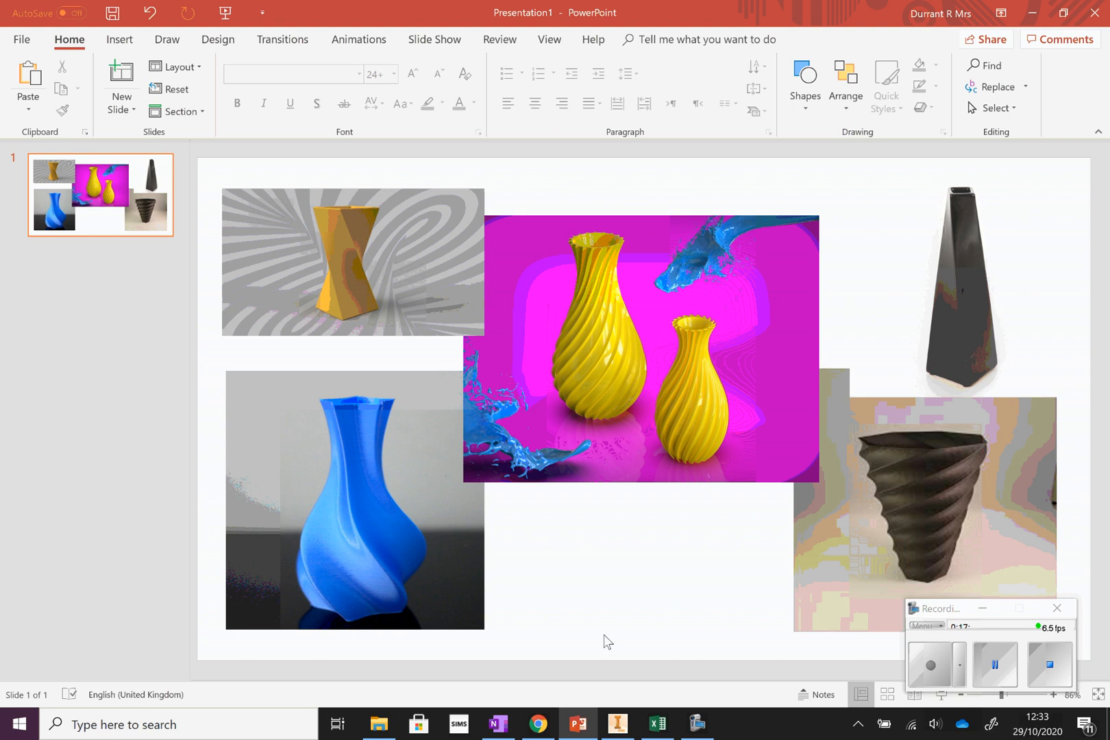